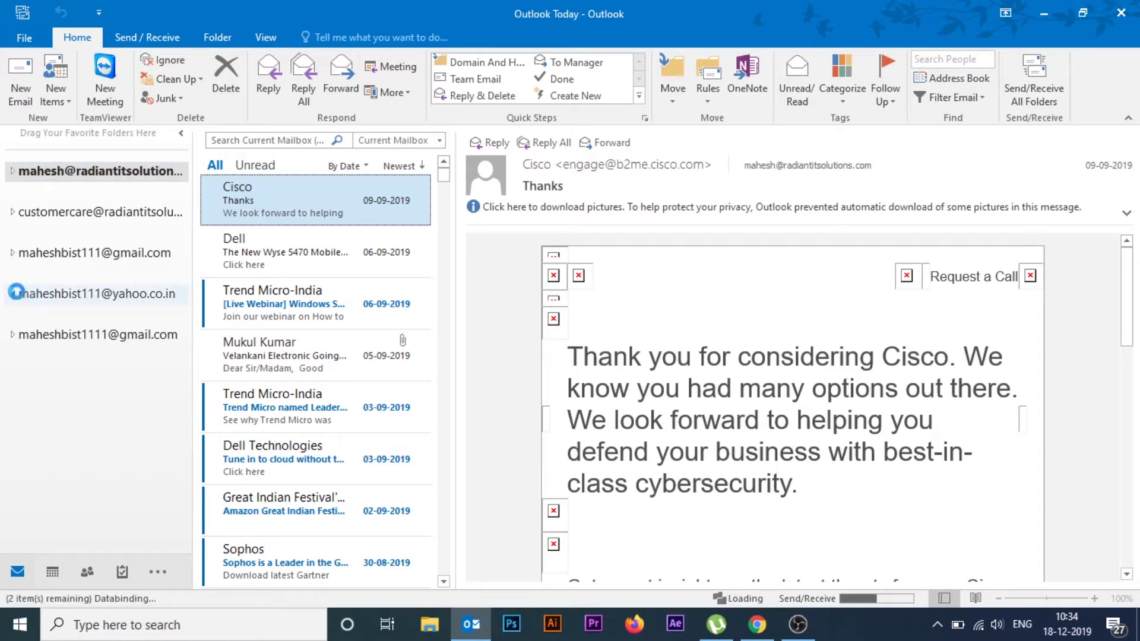
# - Look over the subfolders in the Yahoo account's Inbox and collapse the account's folder tree
pyautogui.click(13, 294)
pyautogui.click(12, 314)
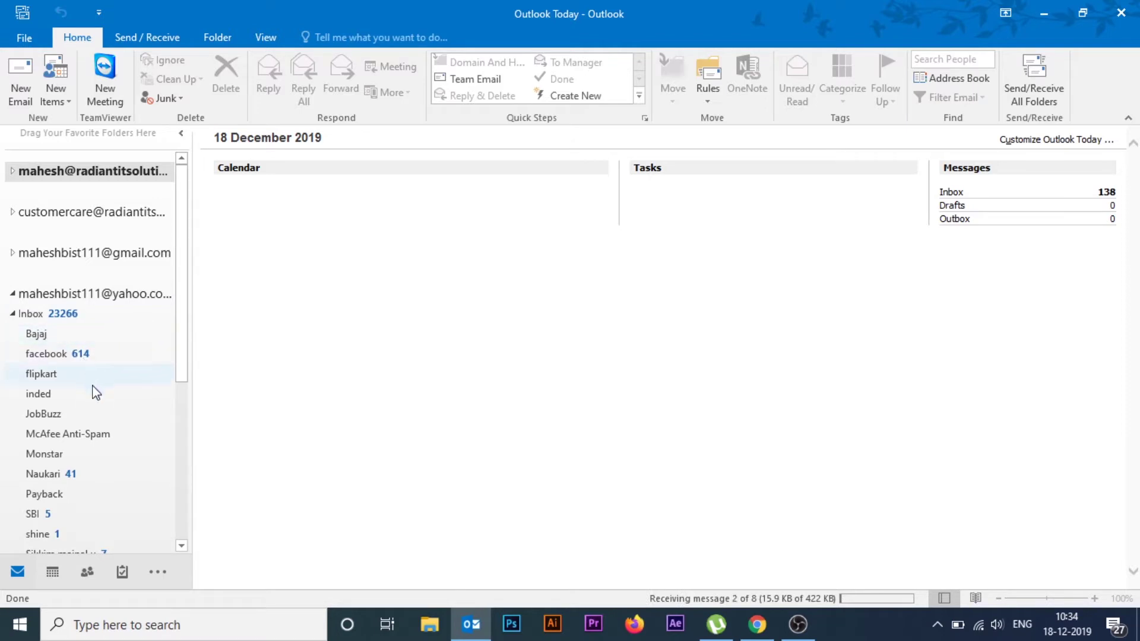
pyautogui.click(12, 312)
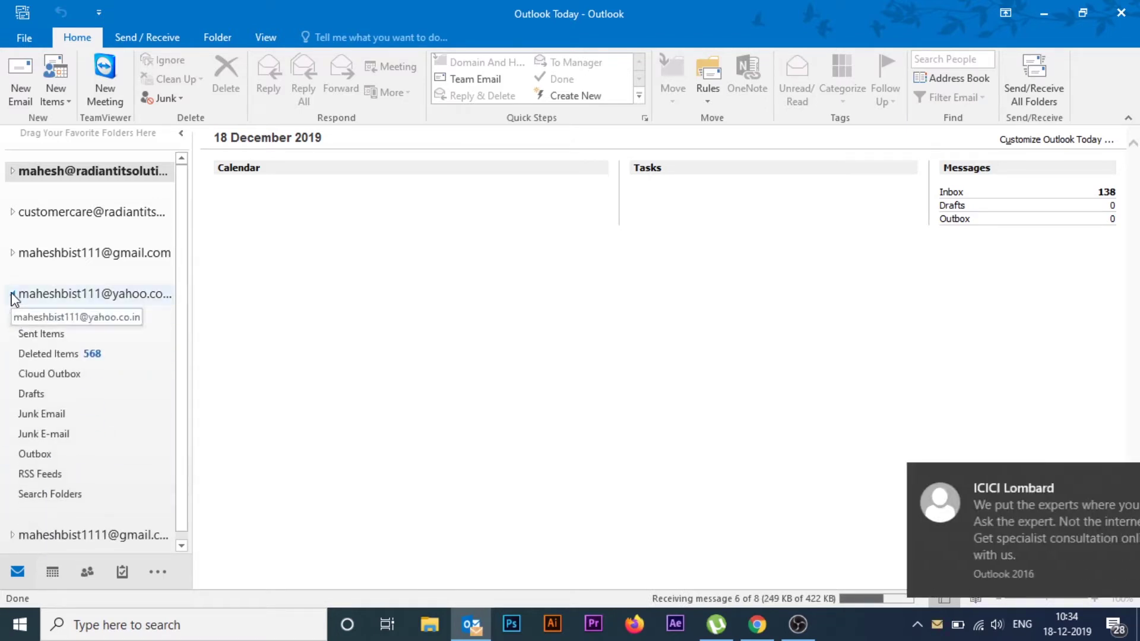
pyautogui.click(12, 294)
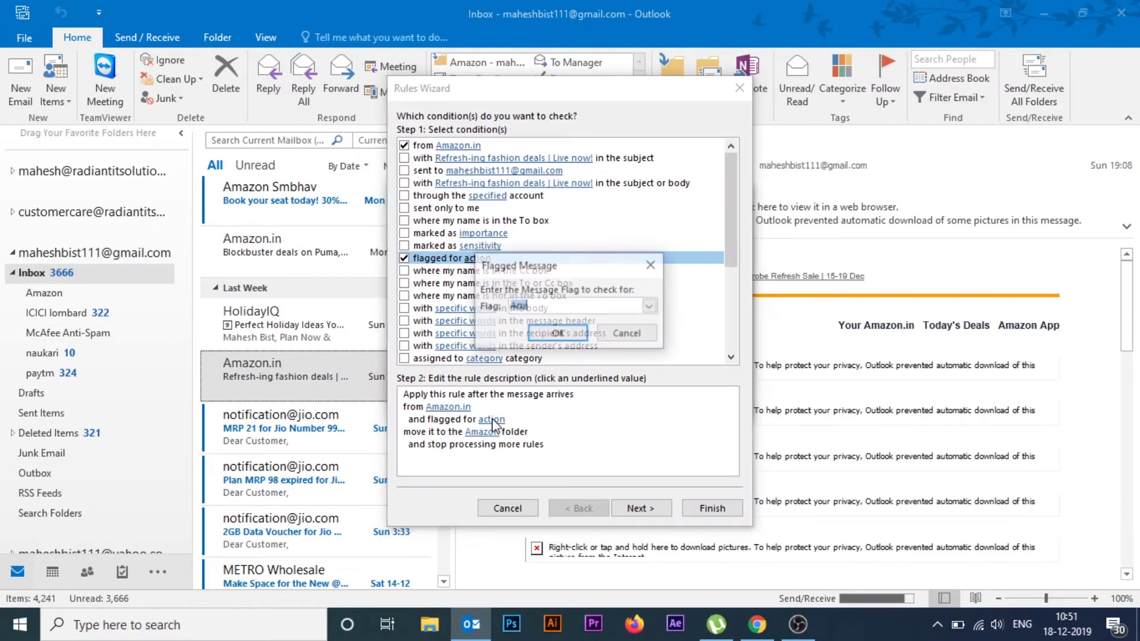
# - Examine the message flags offered for the rule's "flagged for action" condition, cancel the choice and clear that condition
pyautogui.click(492, 419)
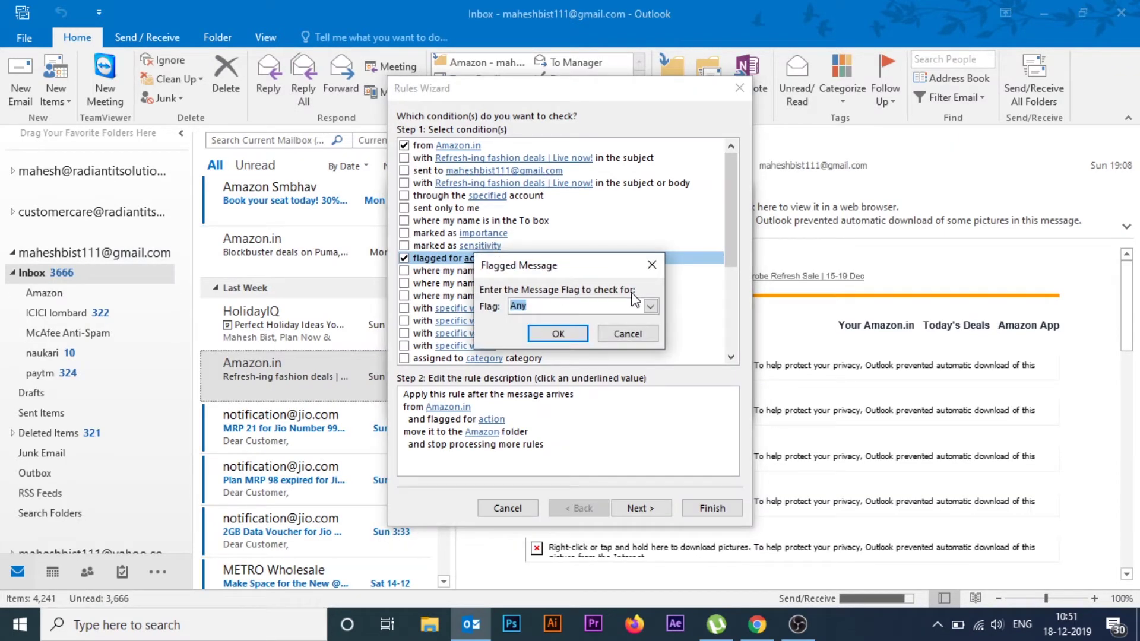
pyautogui.click(651, 306)
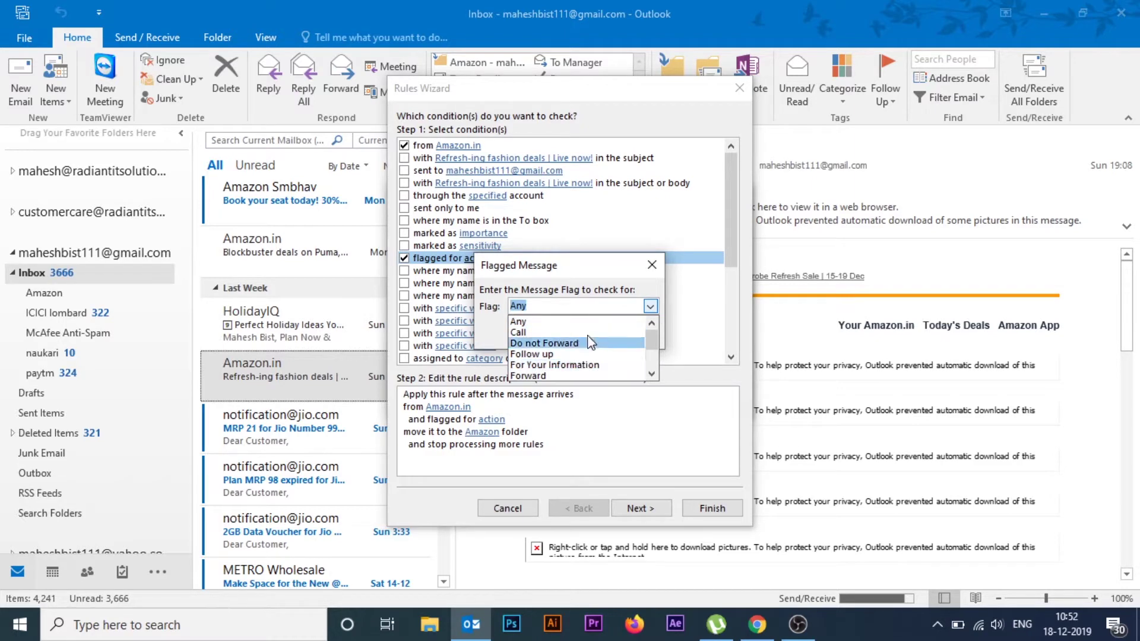
pyautogui.click(653, 268)
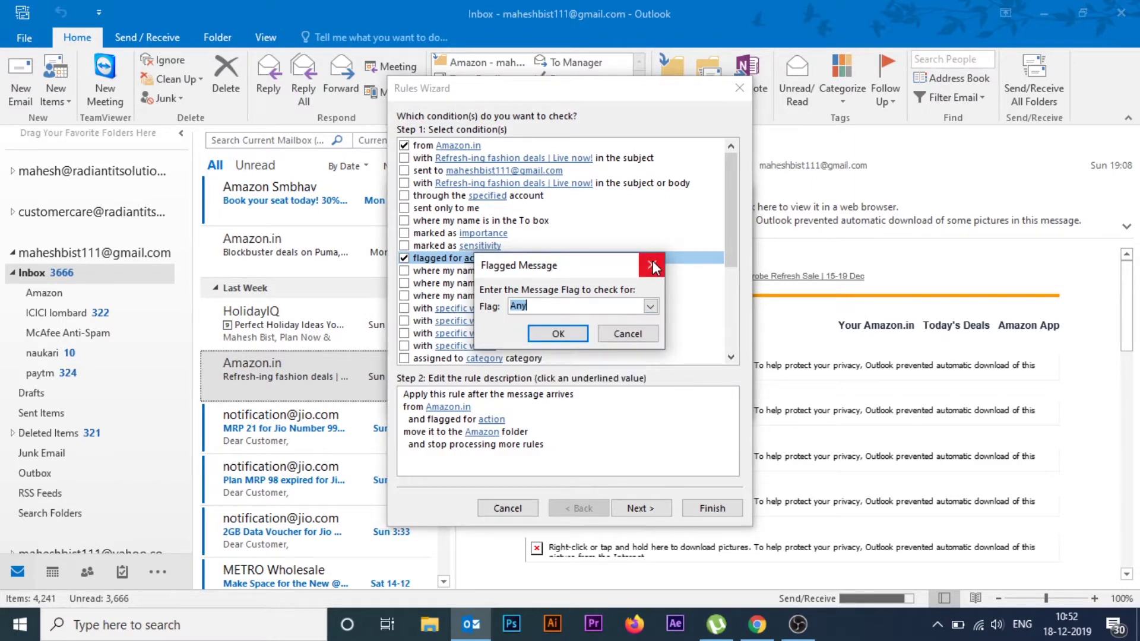
pyautogui.click(631, 334)
pyautogui.click(404, 259)
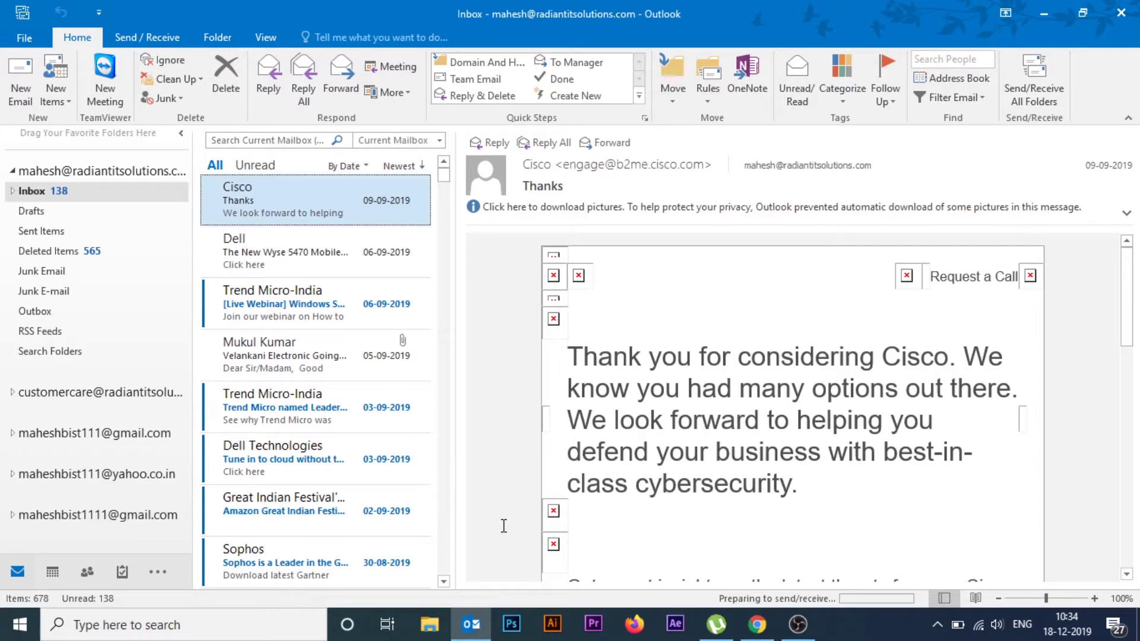
# - Collapse the first account's folders and examine how the Yahoo Inbox is divided into subfolders, closing that account again
pyautogui.click(13, 173)
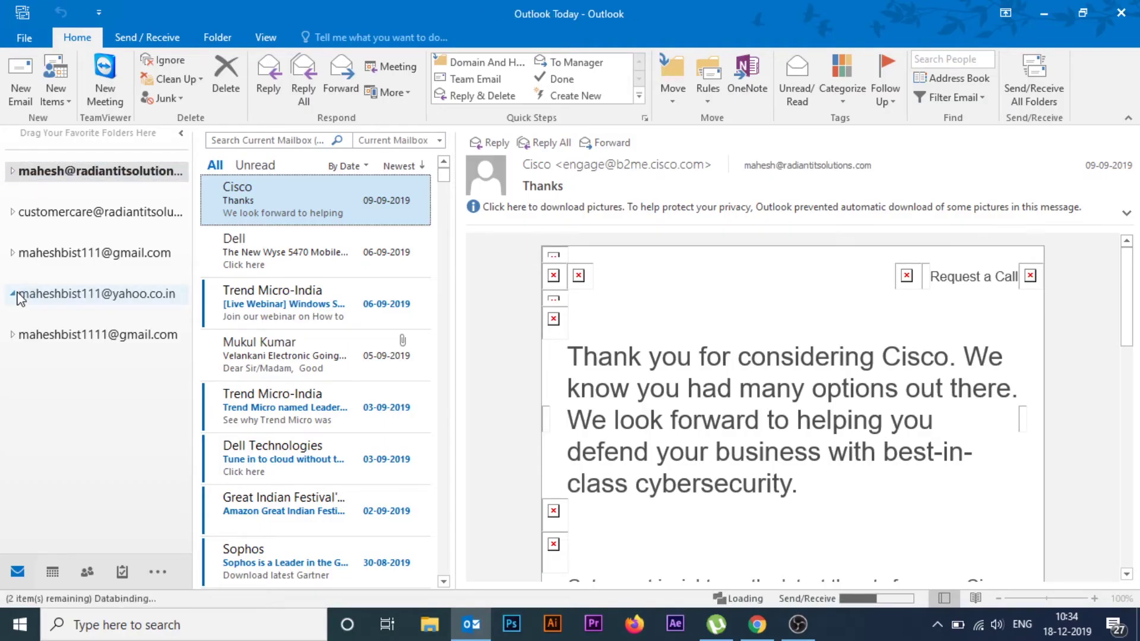
pyautogui.click(13, 293)
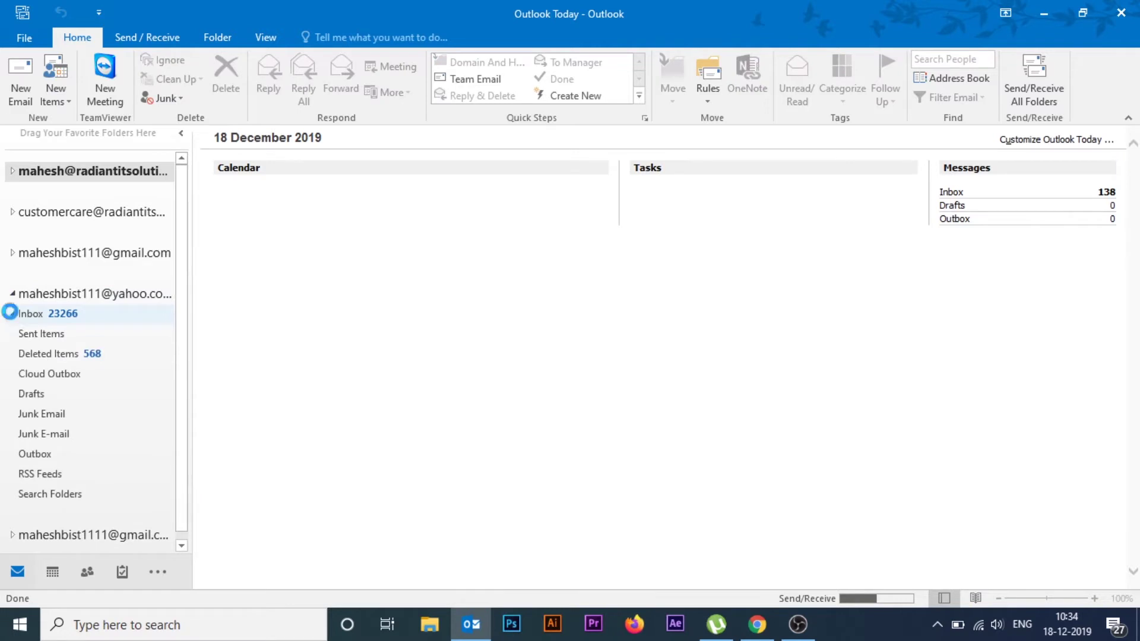
pyautogui.click(13, 314)
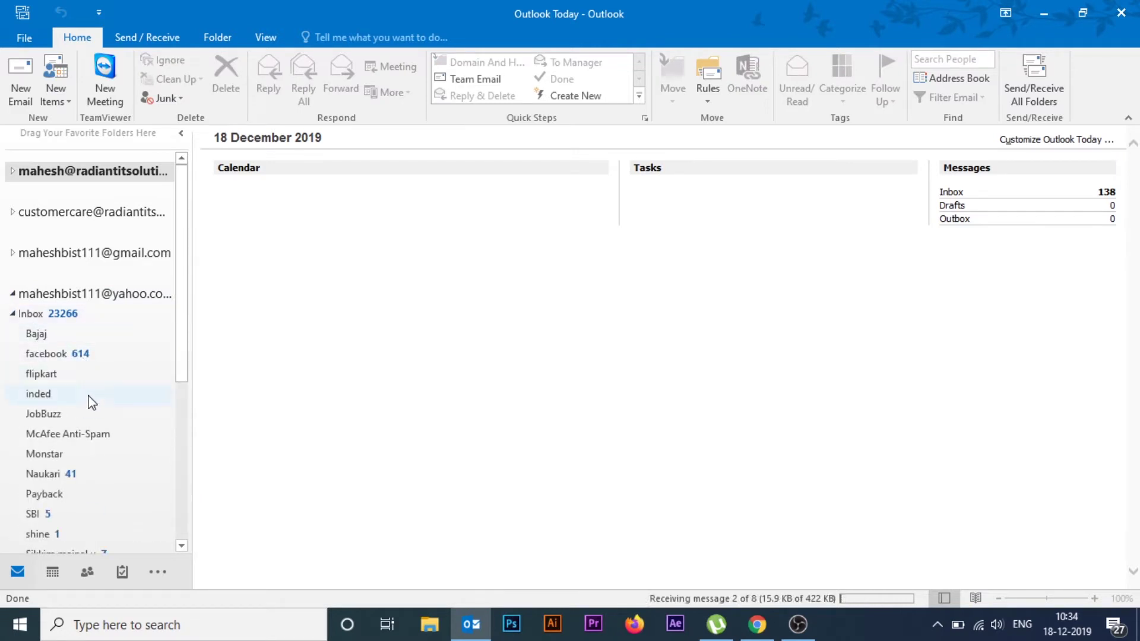
pyautogui.click(13, 315)
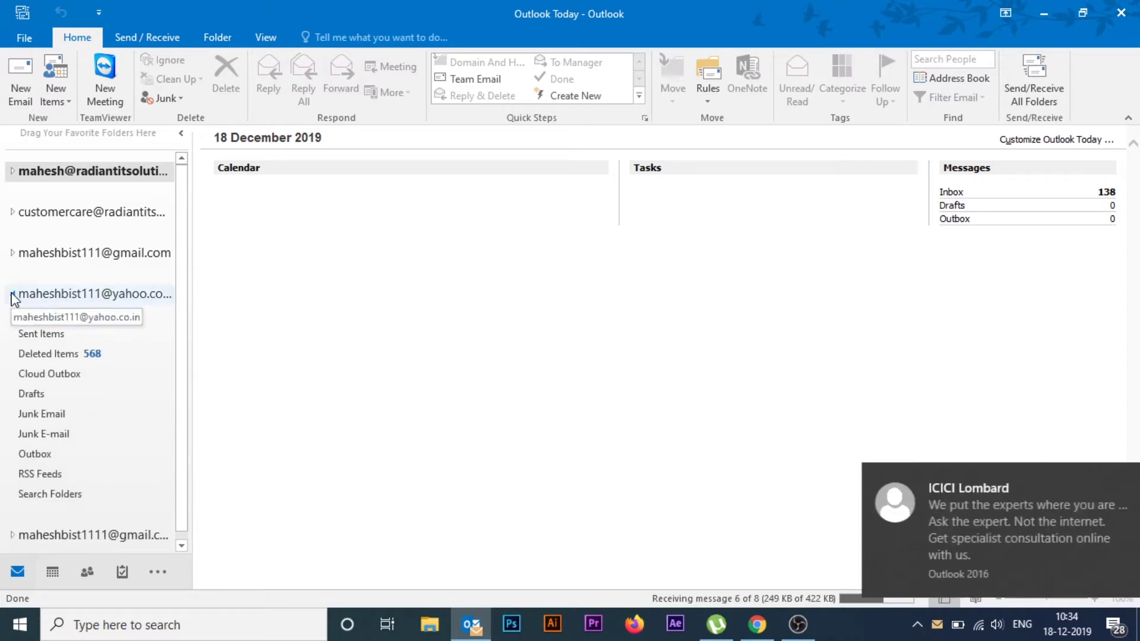
pyautogui.click(12, 295)
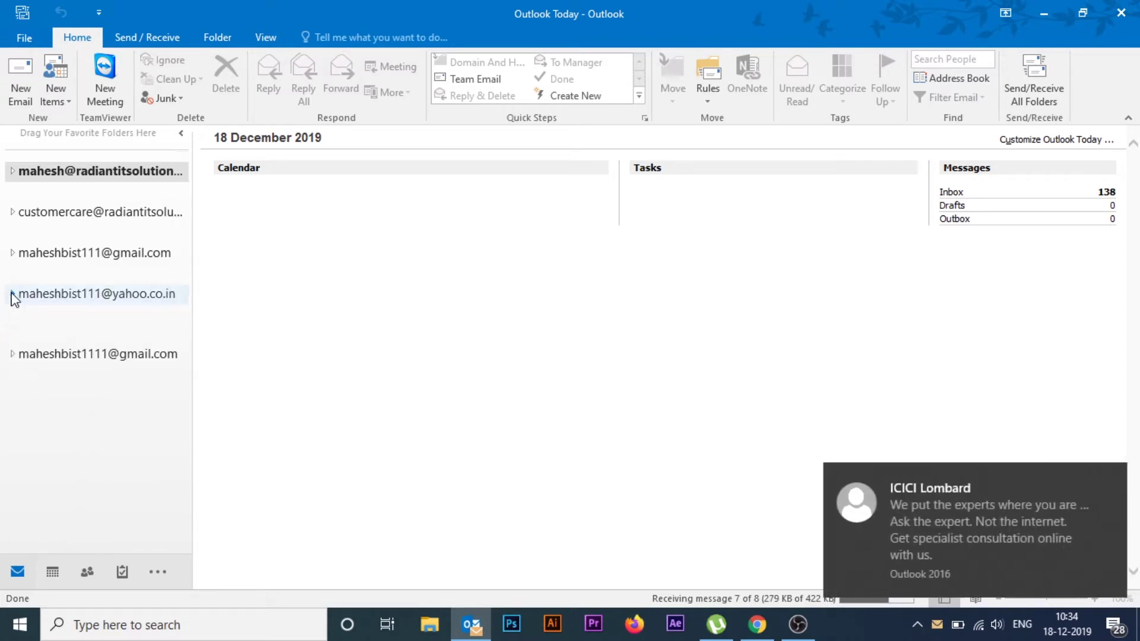
# - Expand the first Gmail account, open its Inbox and show the Inbox's subfolders
pyautogui.click(11, 253)
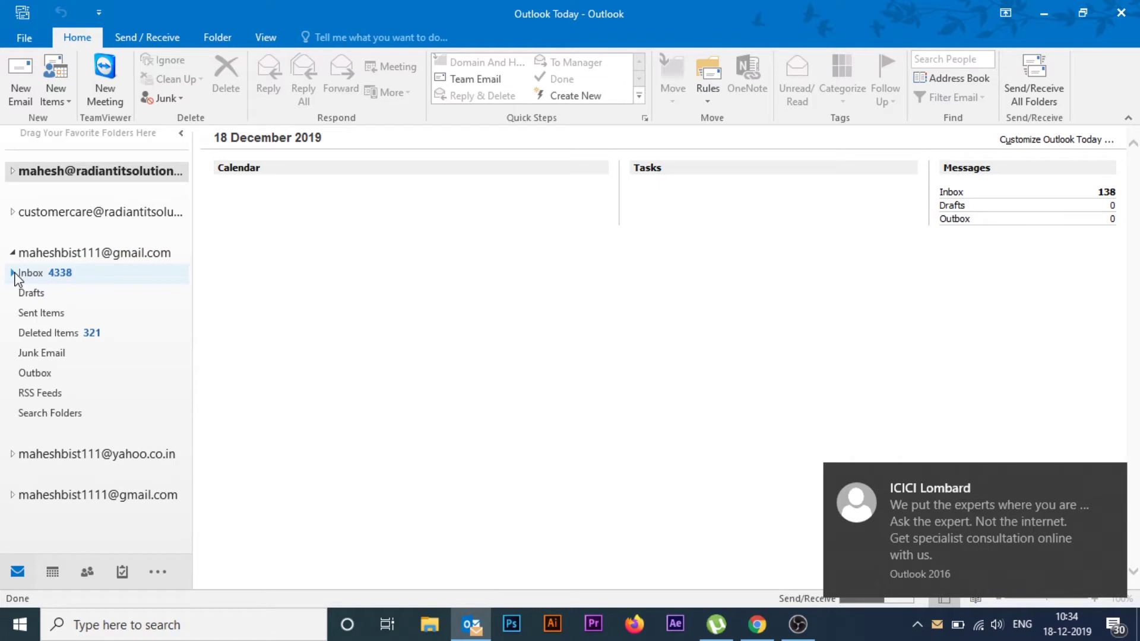
pyautogui.click(33, 274)
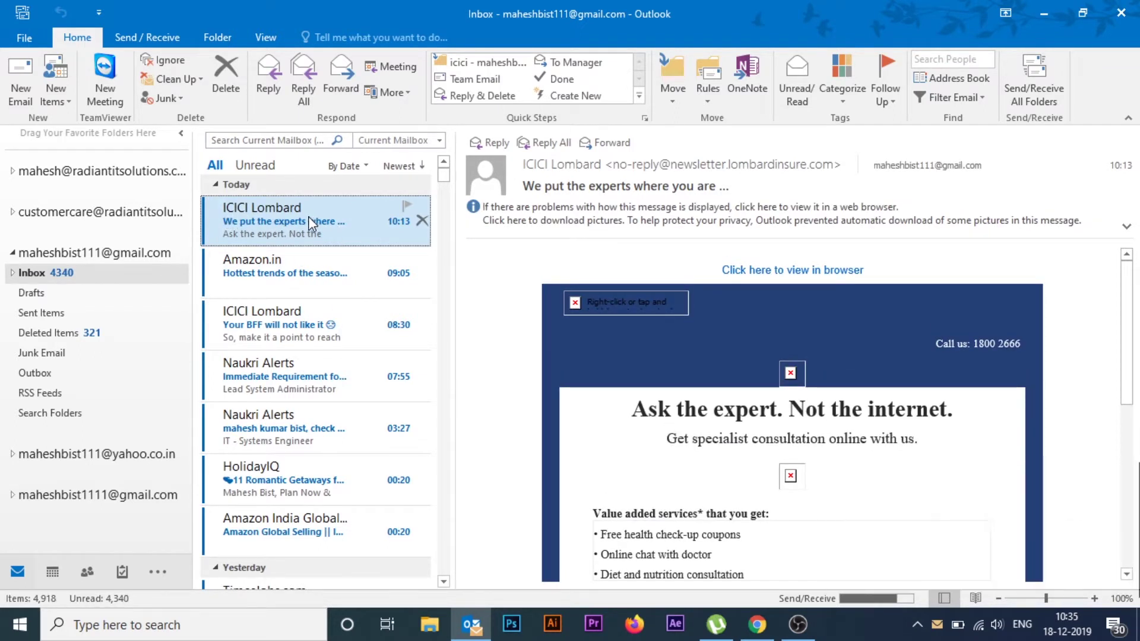
pyautogui.click(15, 278)
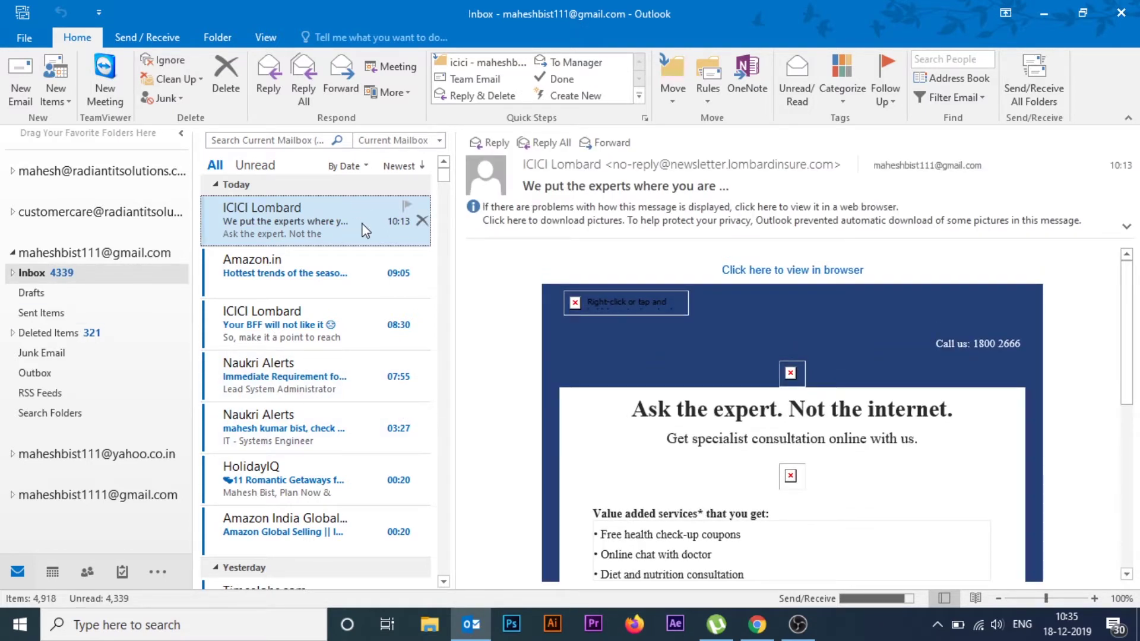
pyautogui.click(13, 273)
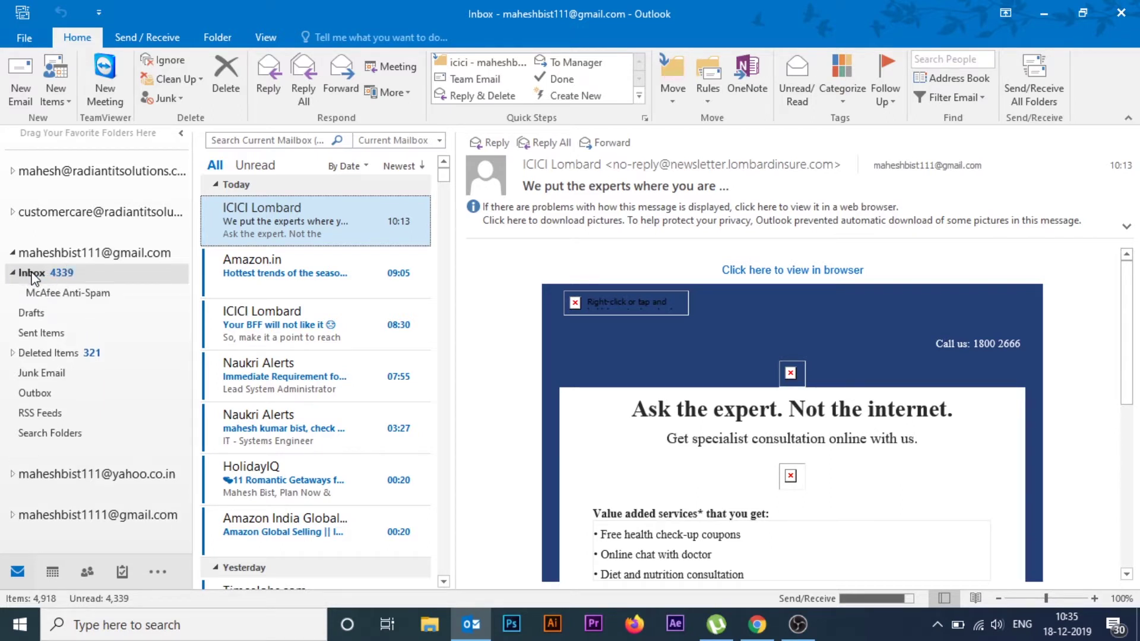
# - Create a subfolder named "ICICI lombard" under the Gmail account's Inbox
pyautogui.rightClick(32, 276)
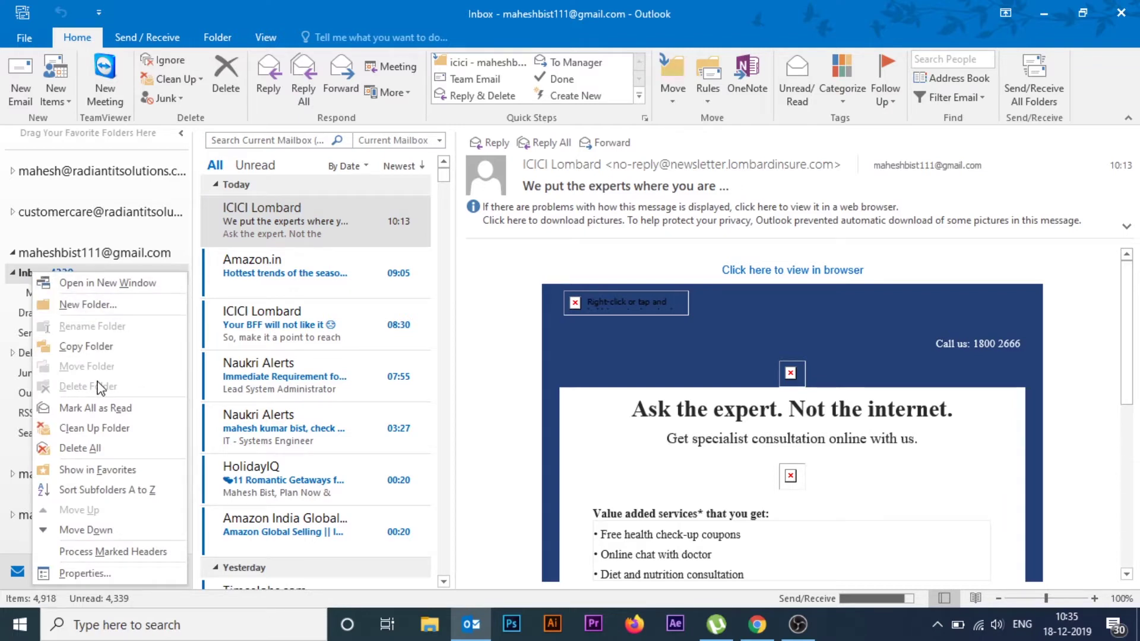
pyautogui.click(98, 306)
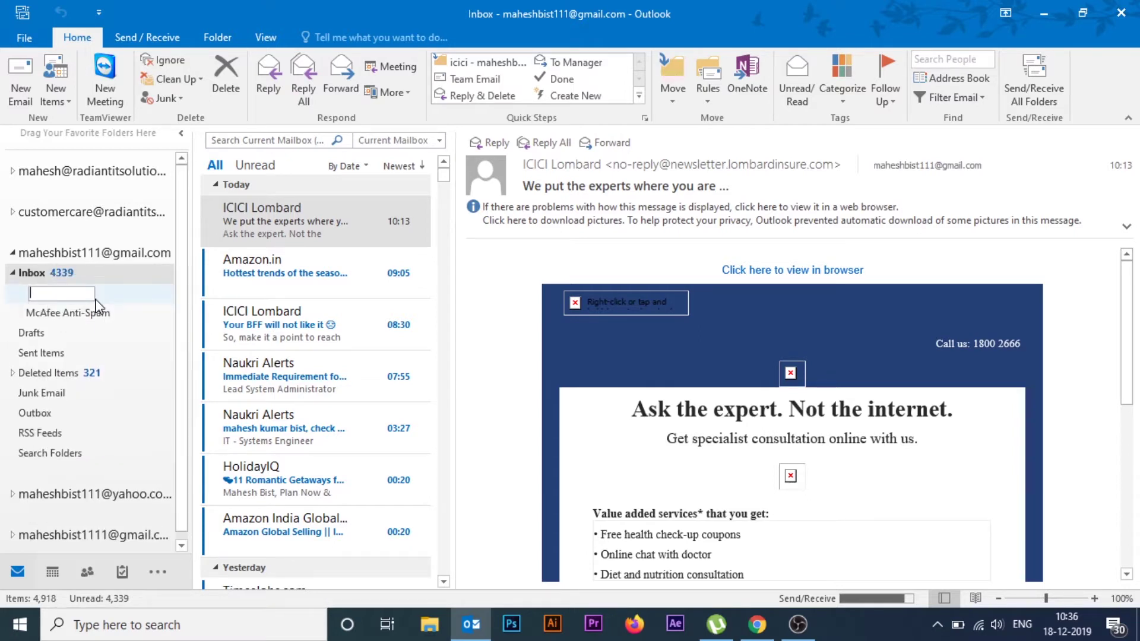
pyautogui.write('ICICI lombard')
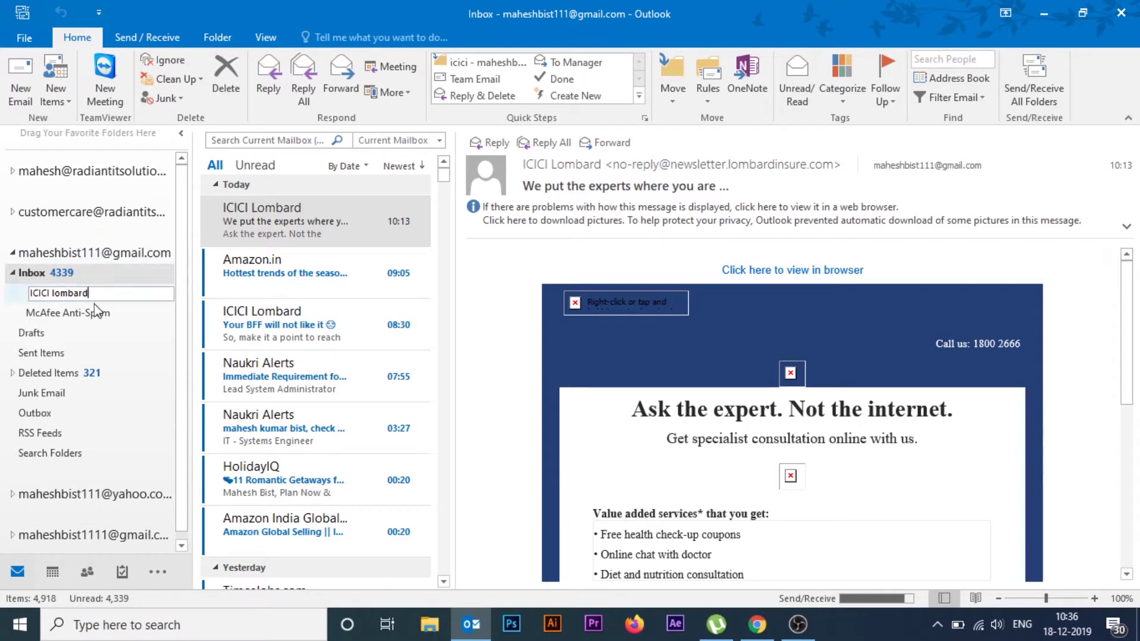
pyautogui.click(275, 217)
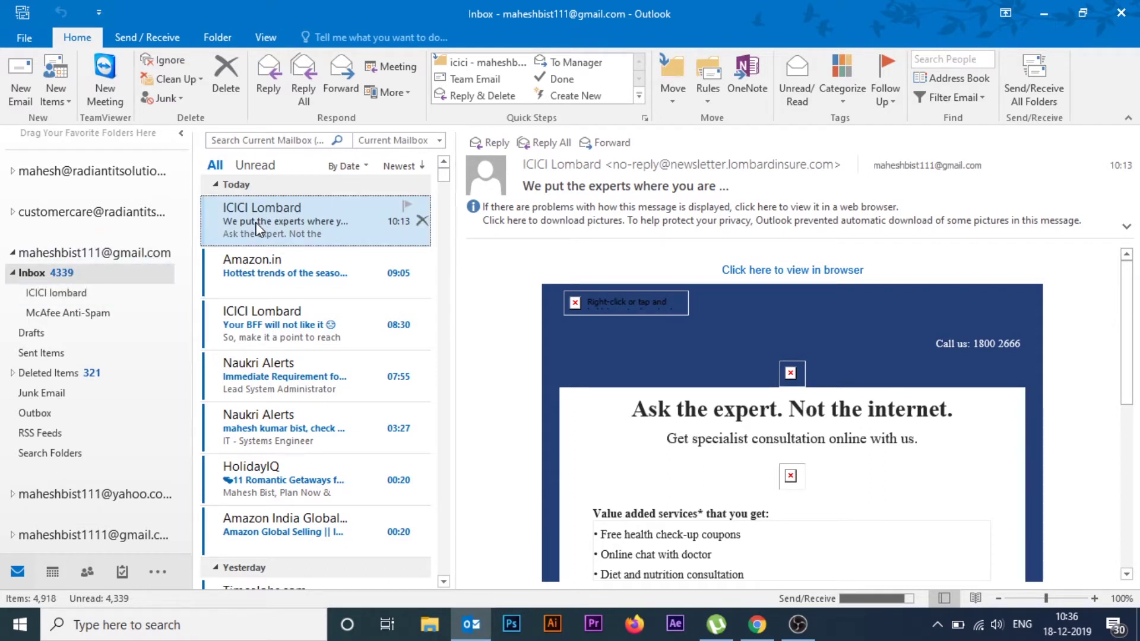
# - Create a rule that always moves messages from ICICI Lombard to the Inbox's ICICI lombard subfolder, and open that folder
pyautogui.rightClick(287, 210)
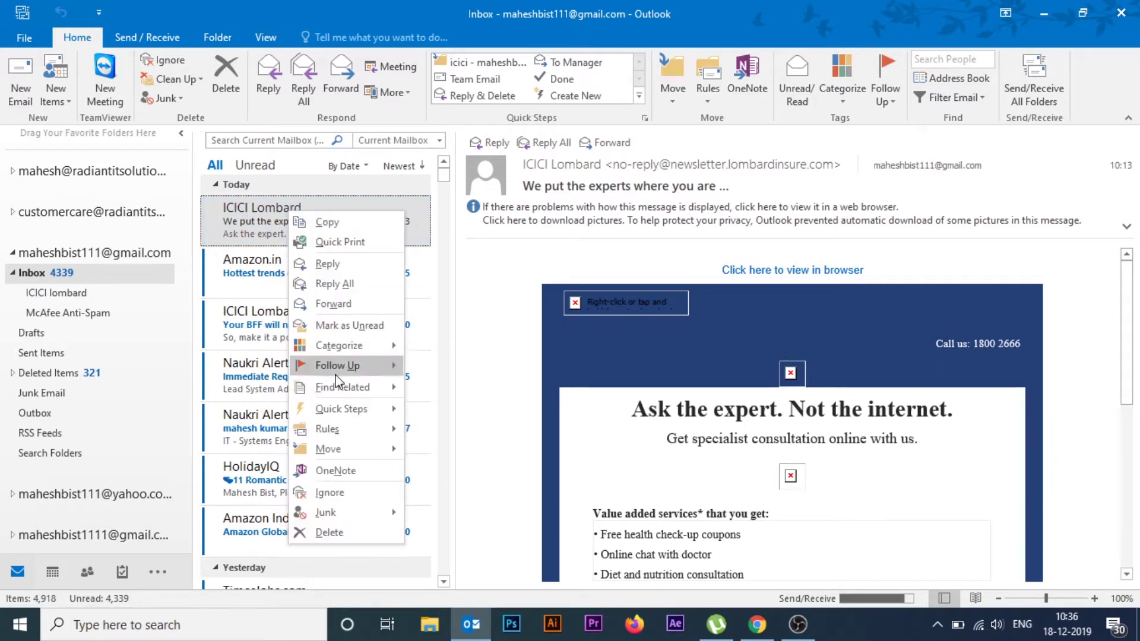
pyautogui.moveTo(340, 454)
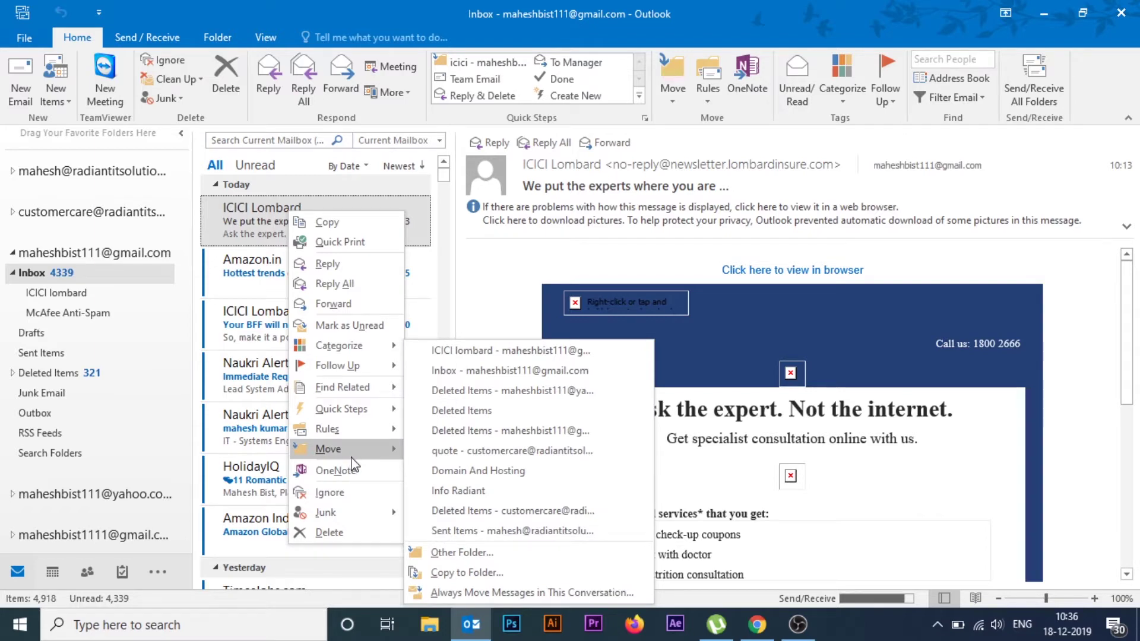
pyautogui.moveTo(375, 431)
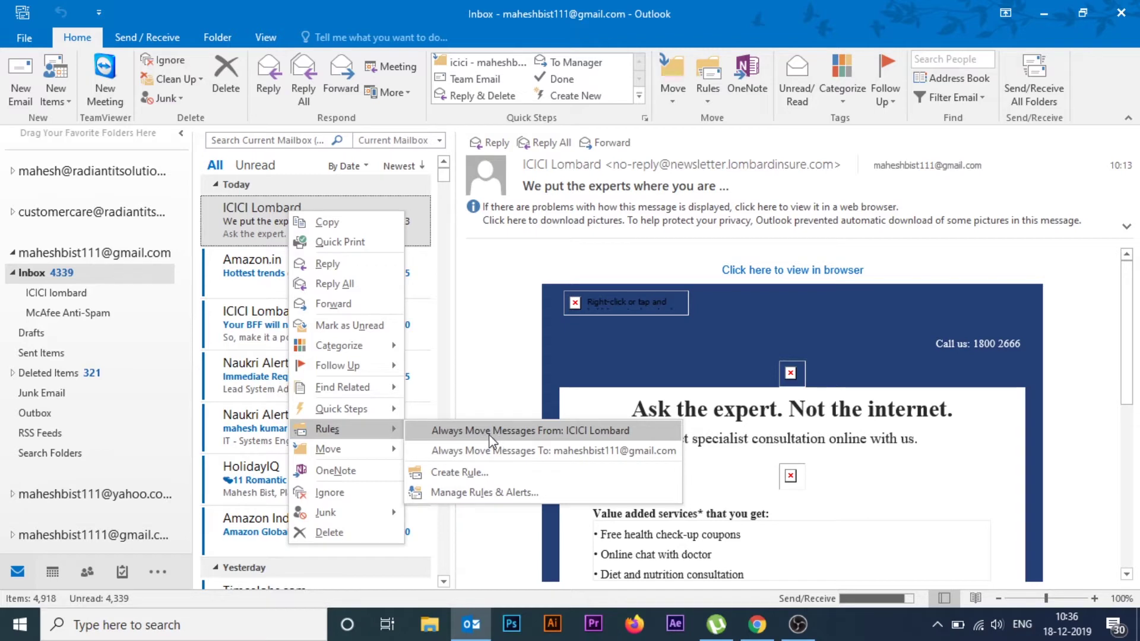
pyautogui.click(561, 438)
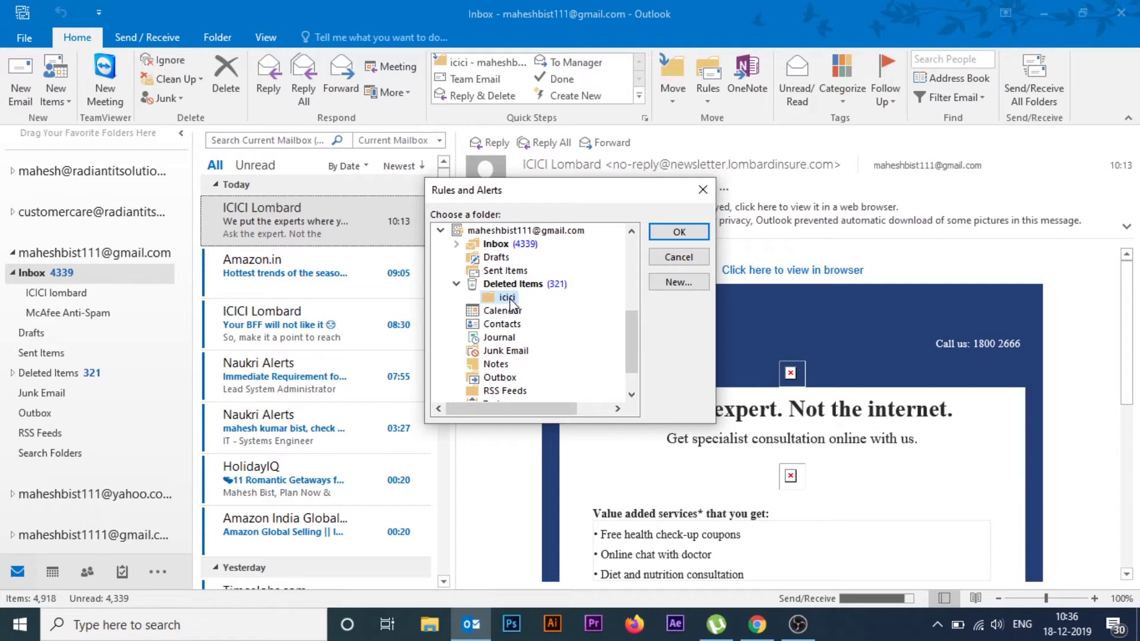
pyautogui.click(457, 285)
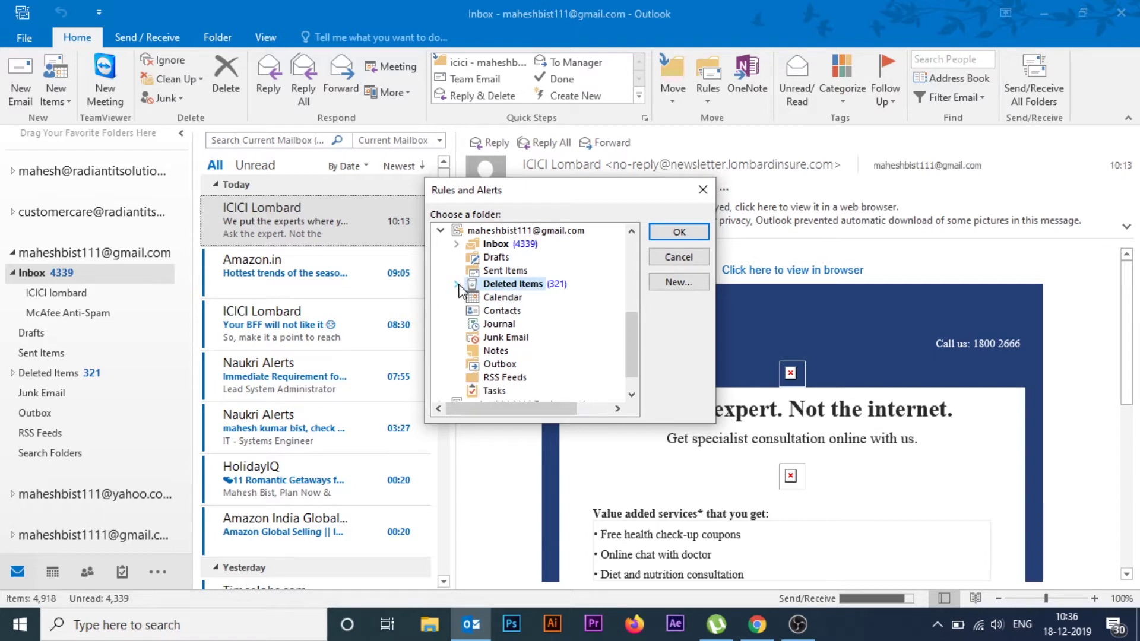
pyautogui.click(456, 244)
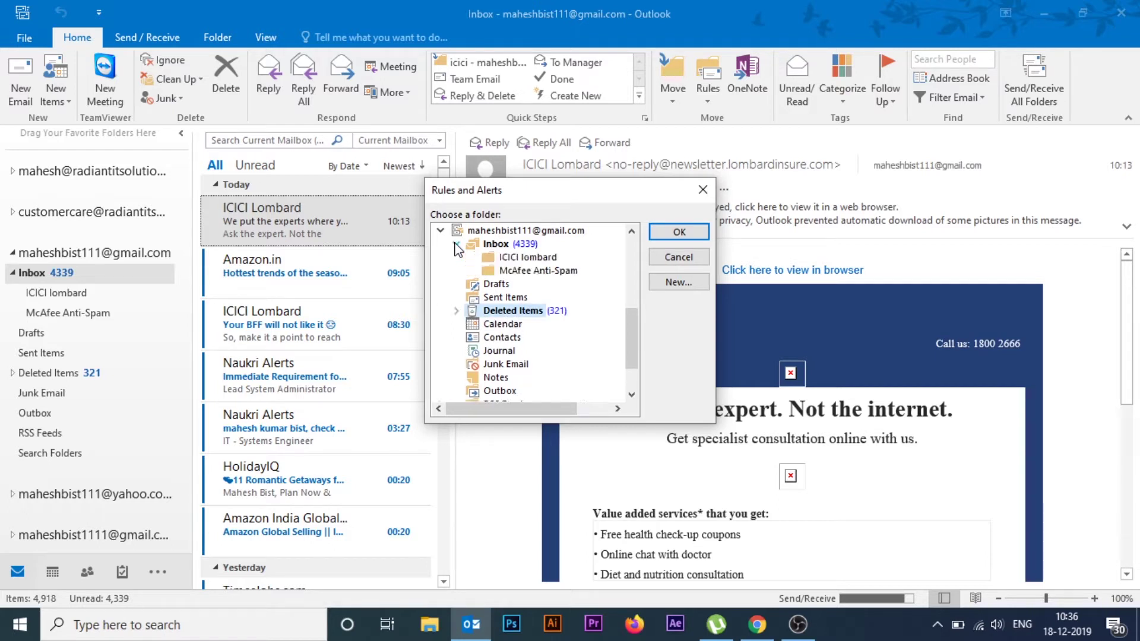
pyautogui.click(516, 259)
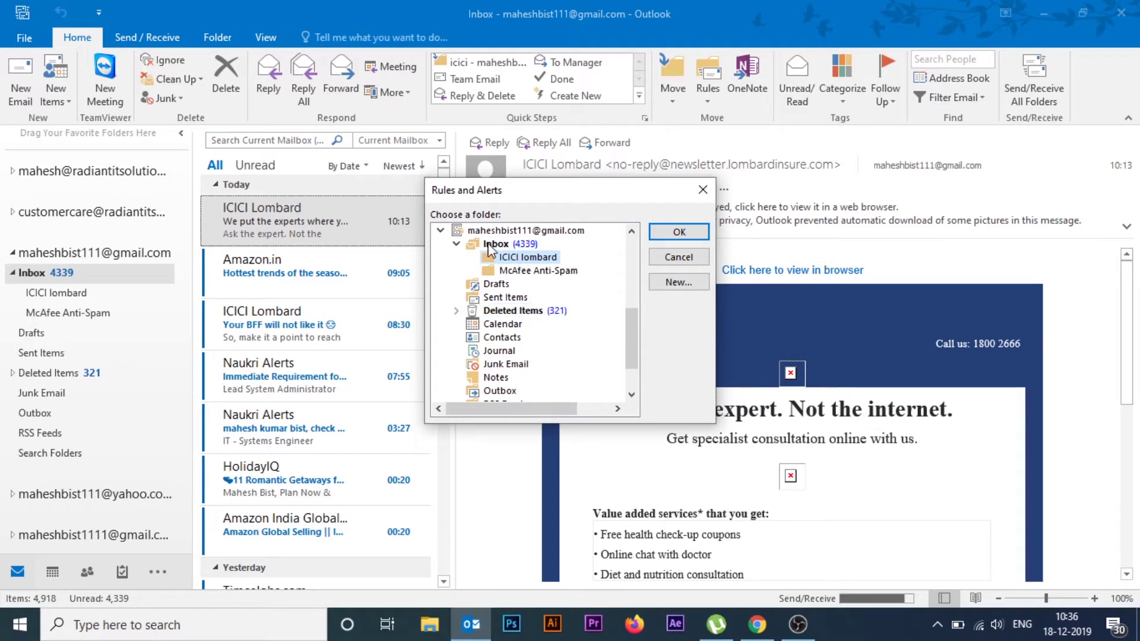
pyautogui.click(696, 234)
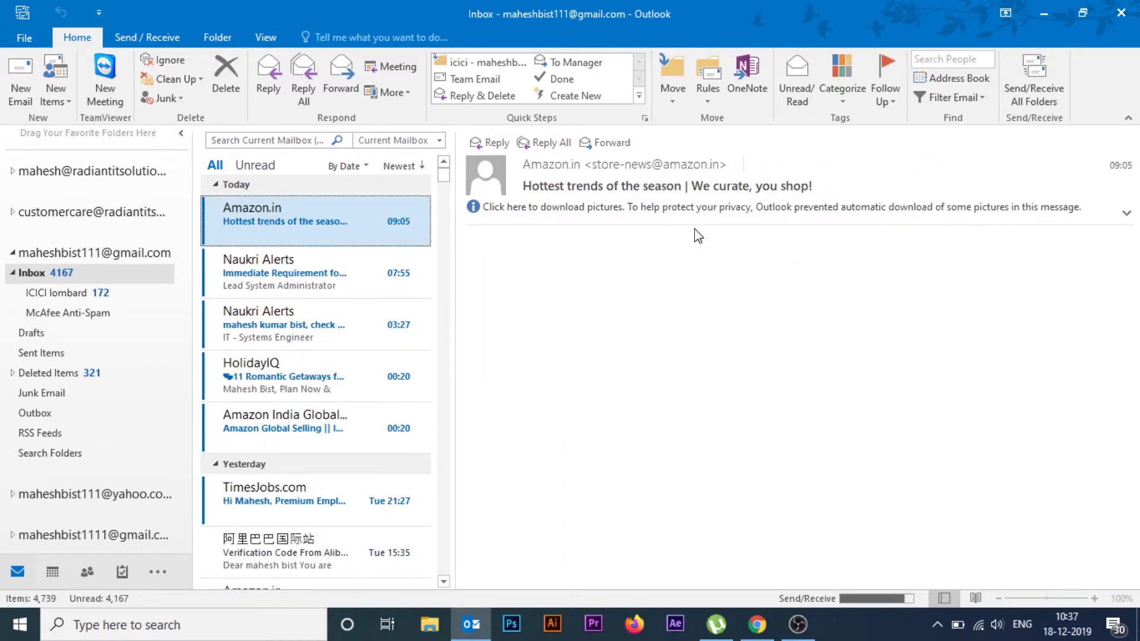
pyautogui.click(76, 297)
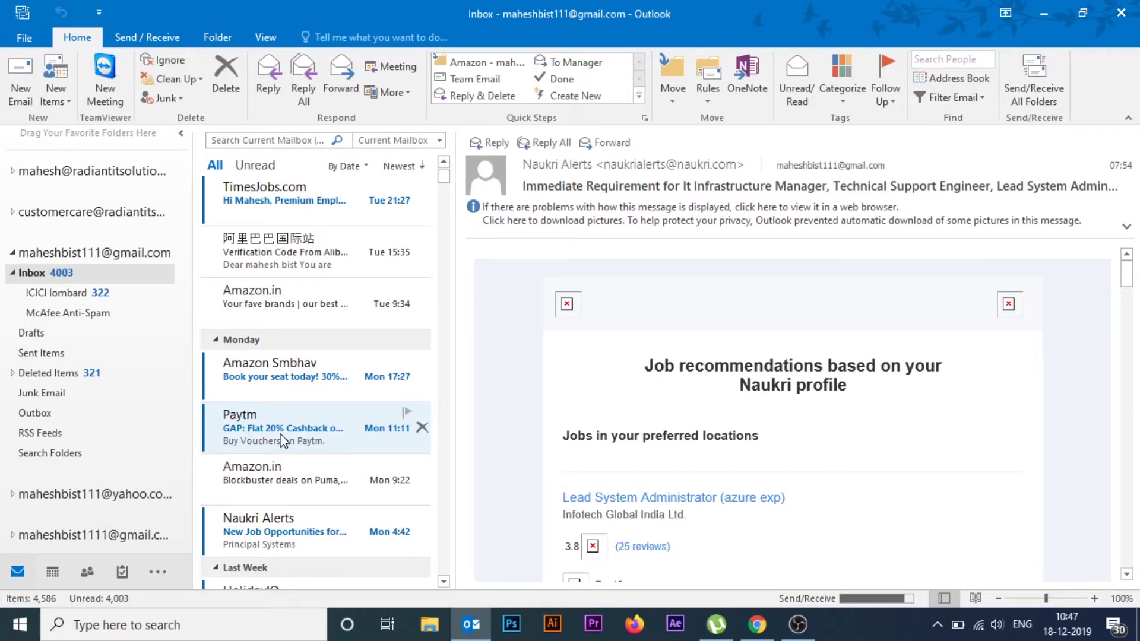
# - Create a subfolder named "paytm" under the Gmail account's Inbox
pyautogui.rightClick(29, 277)
pyautogui.click(83, 304)
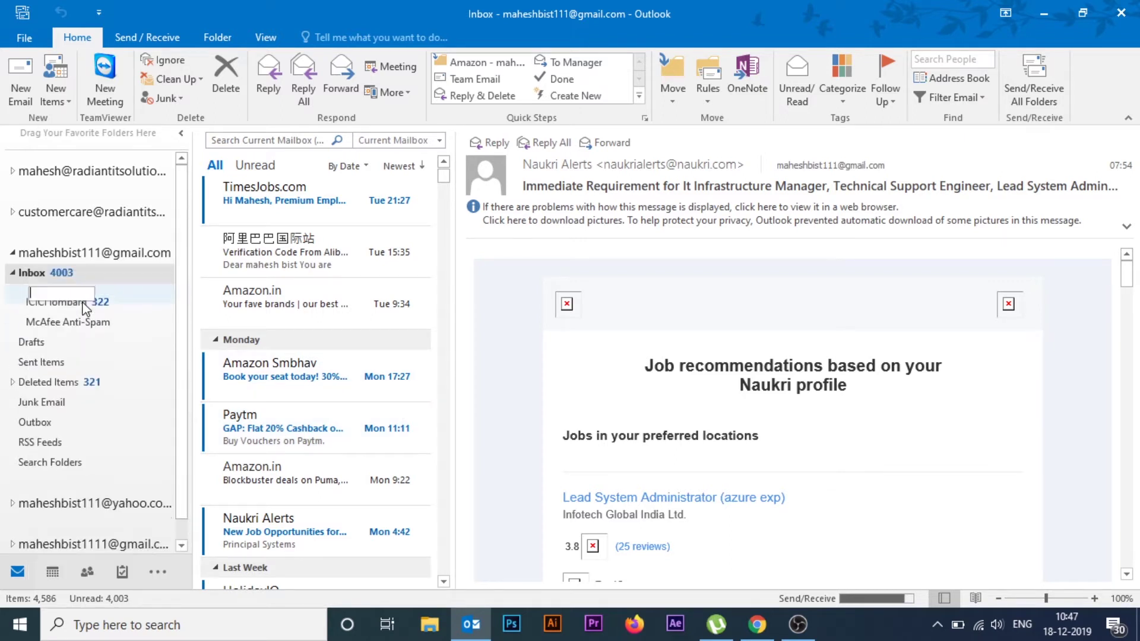
pyautogui.write('a')
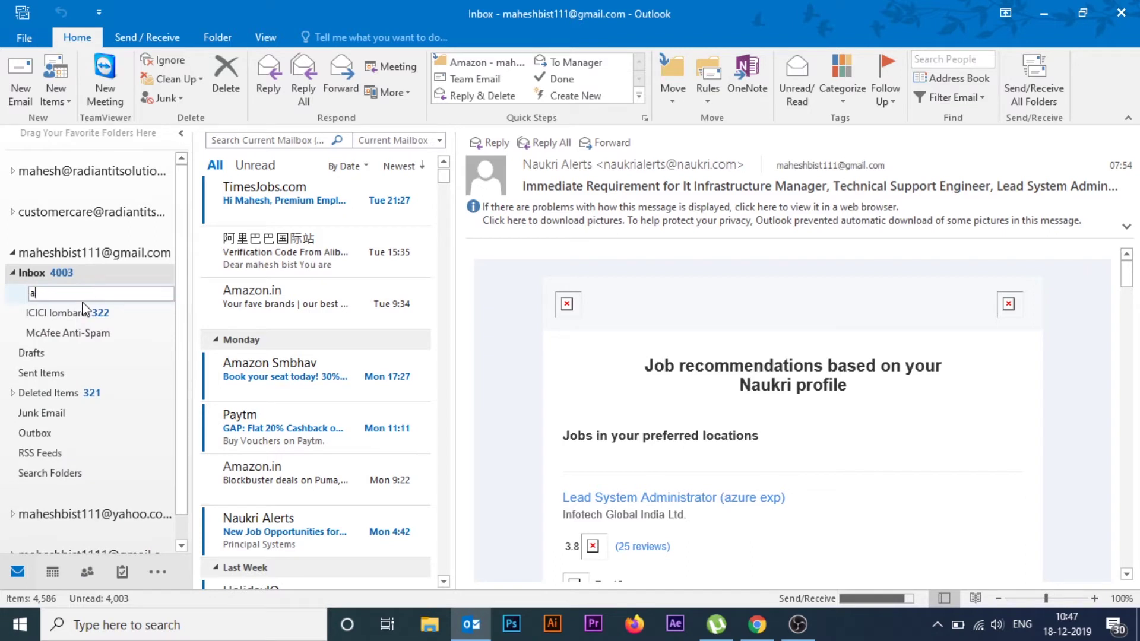
pyautogui.press('BackSpace')
pyautogui.write('paytm')
pyautogui.click(100, 275)
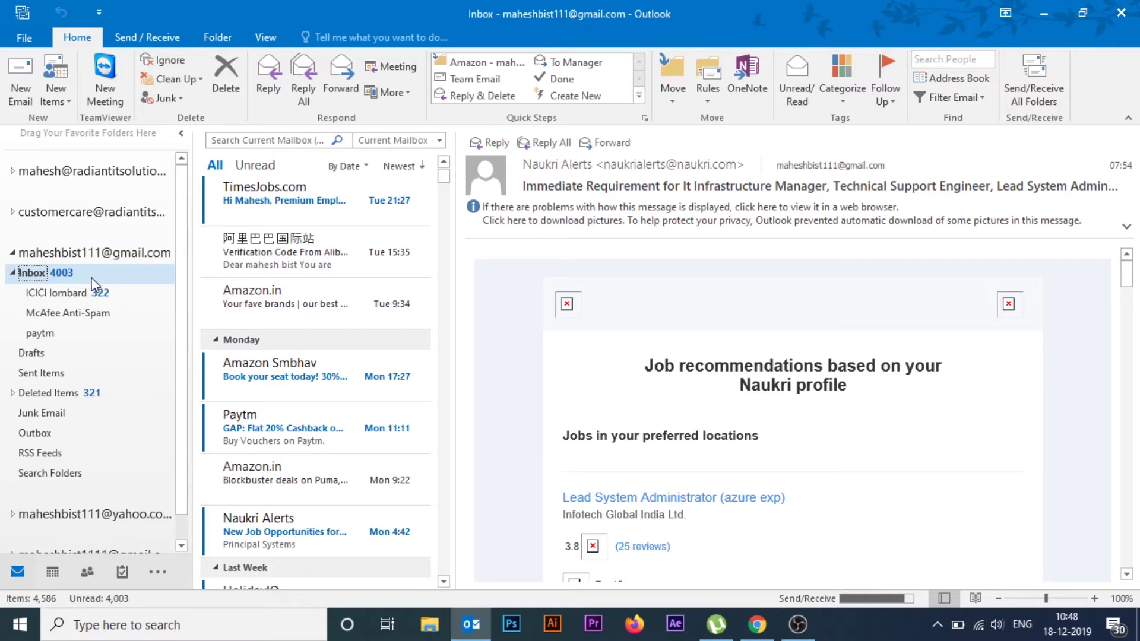
# - Check the contents of the paytm folder and return to the Inbox message list
pyautogui.click(43, 334)
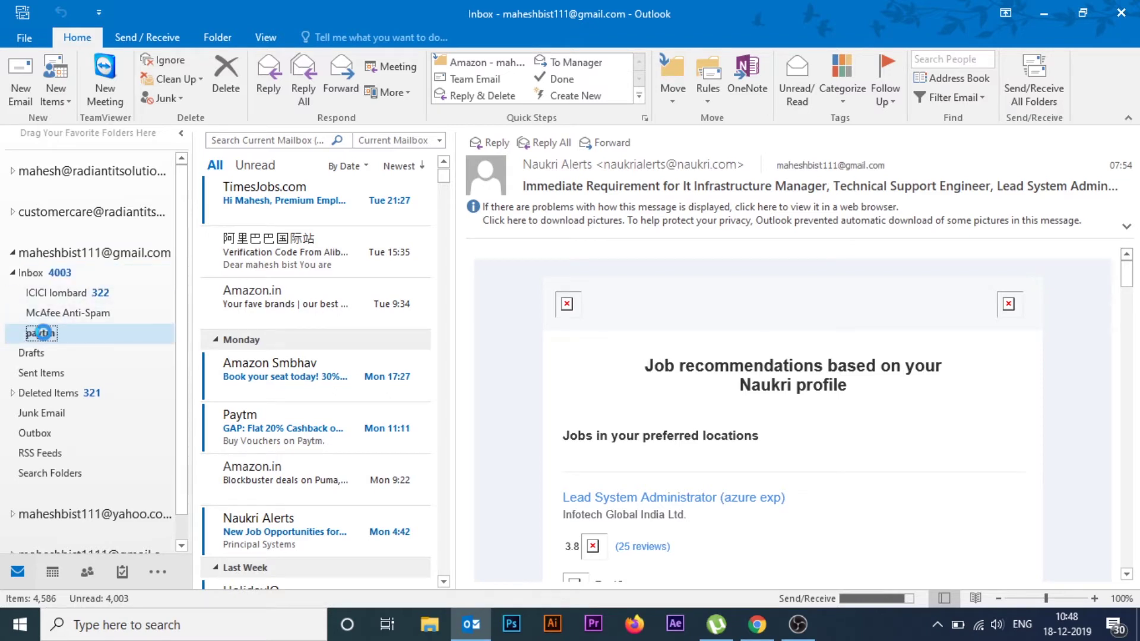
pyautogui.click(56, 274)
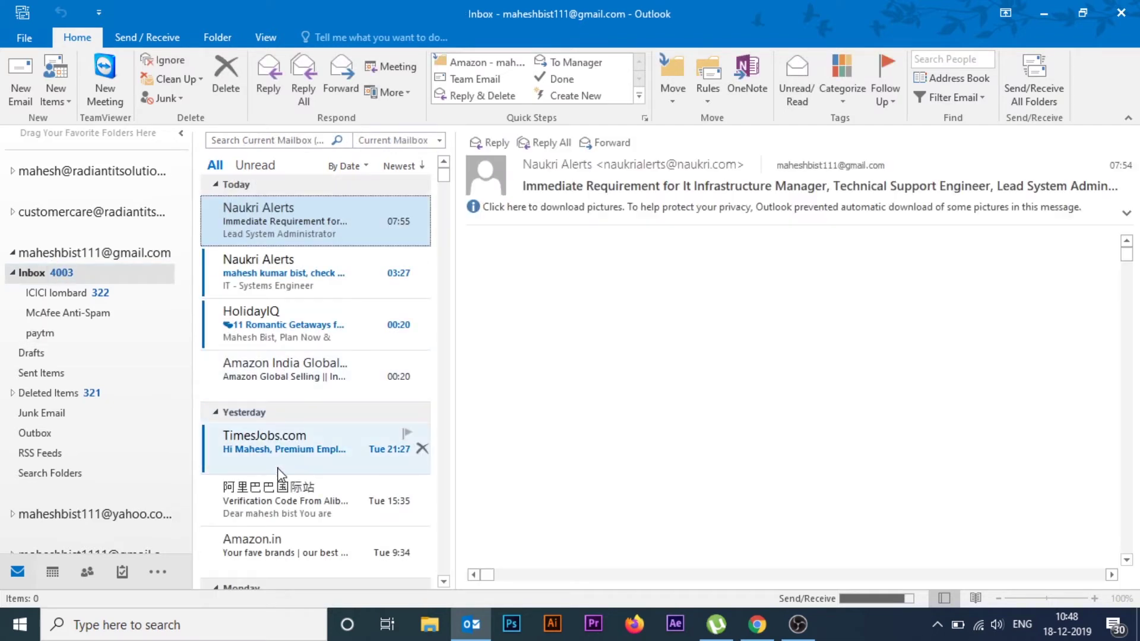
pyautogui.scroll(-1, 294, 364)
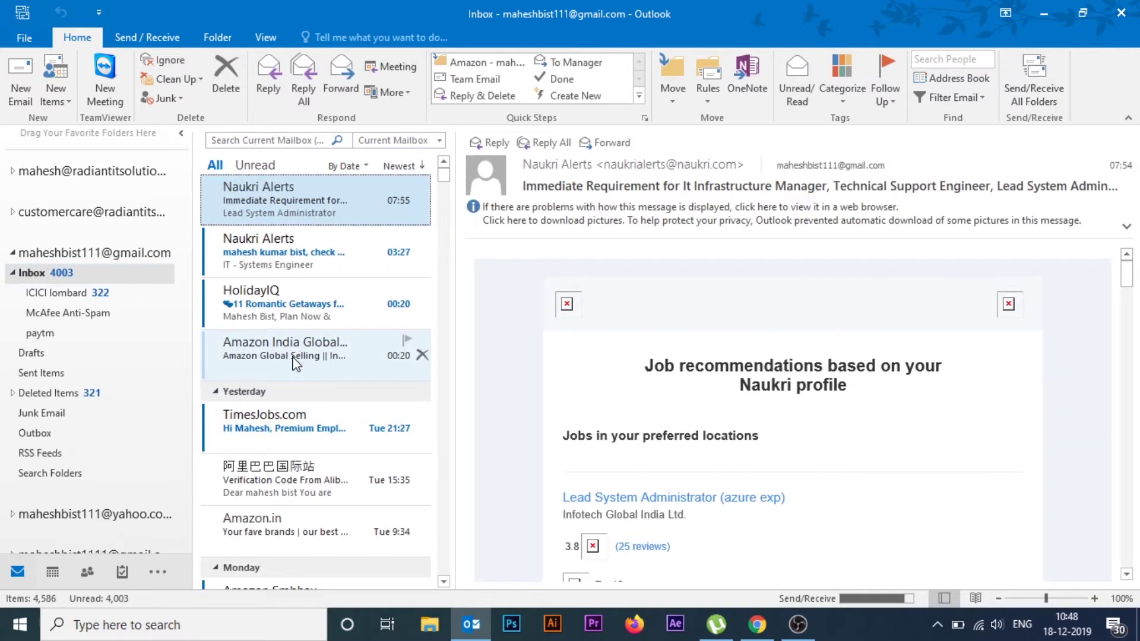
# - Create a rule that always moves messages from Paytm to the paytm subfolder of the Gmail account's Inbox
pyautogui.scroll(-4, 295, 363)
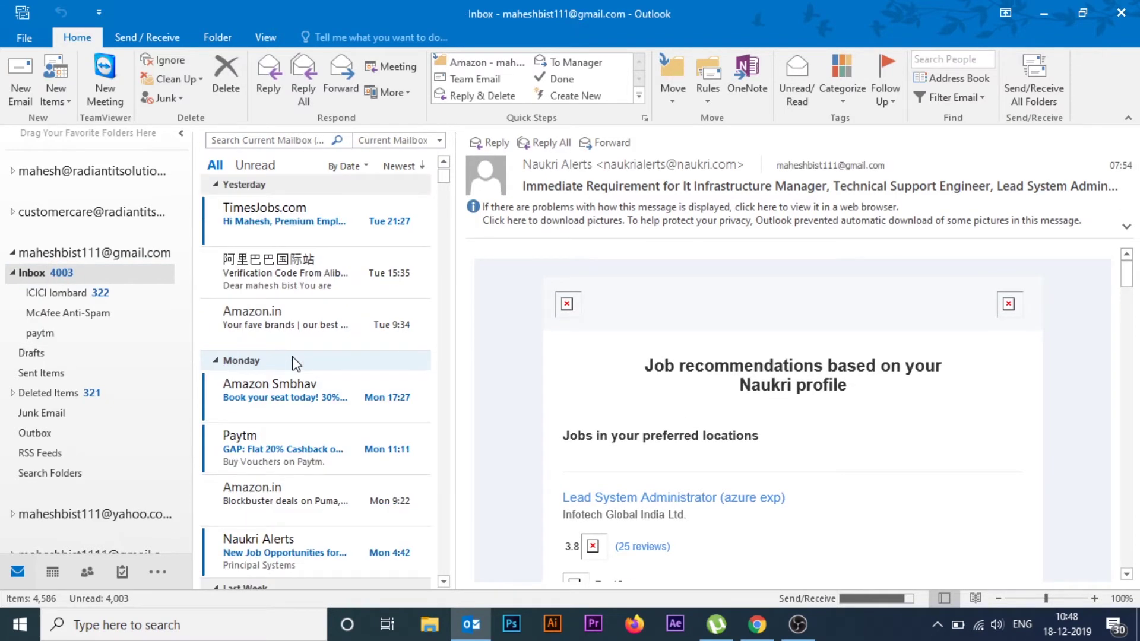
pyautogui.click(257, 446)
pyautogui.rightClick(259, 447)
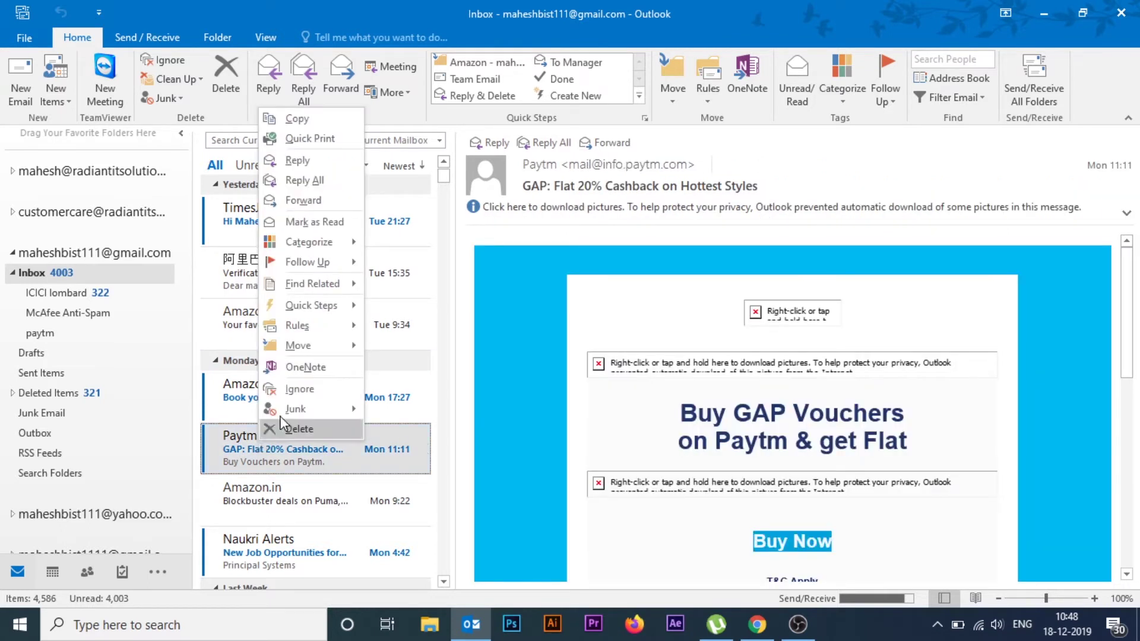
pyautogui.moveTo(333, 325)
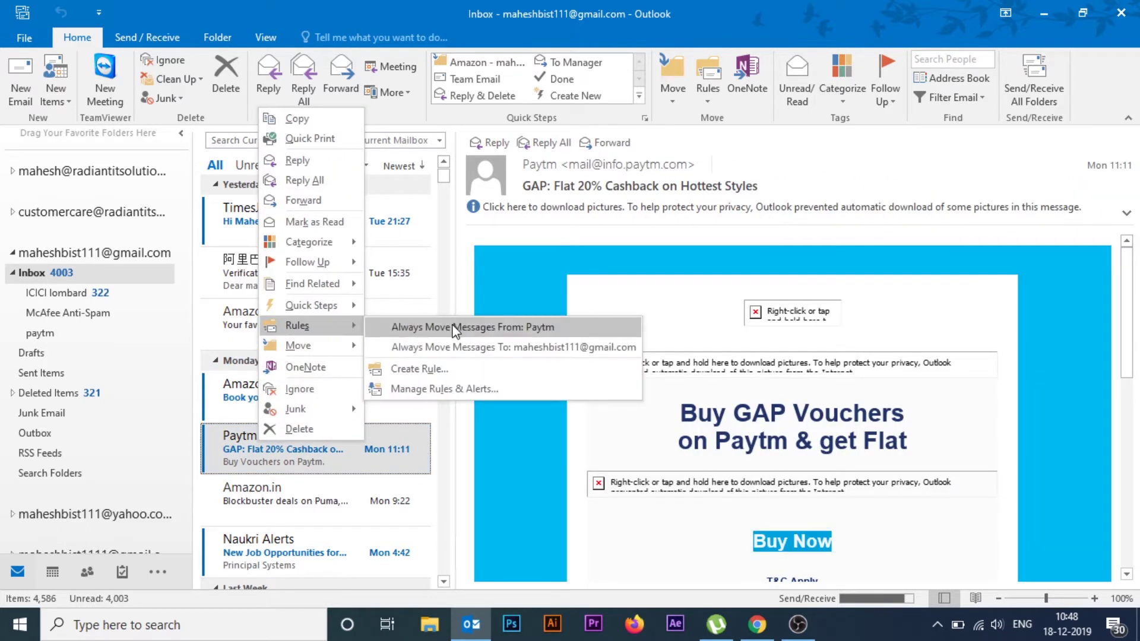
pyautogui.click(696, 252)
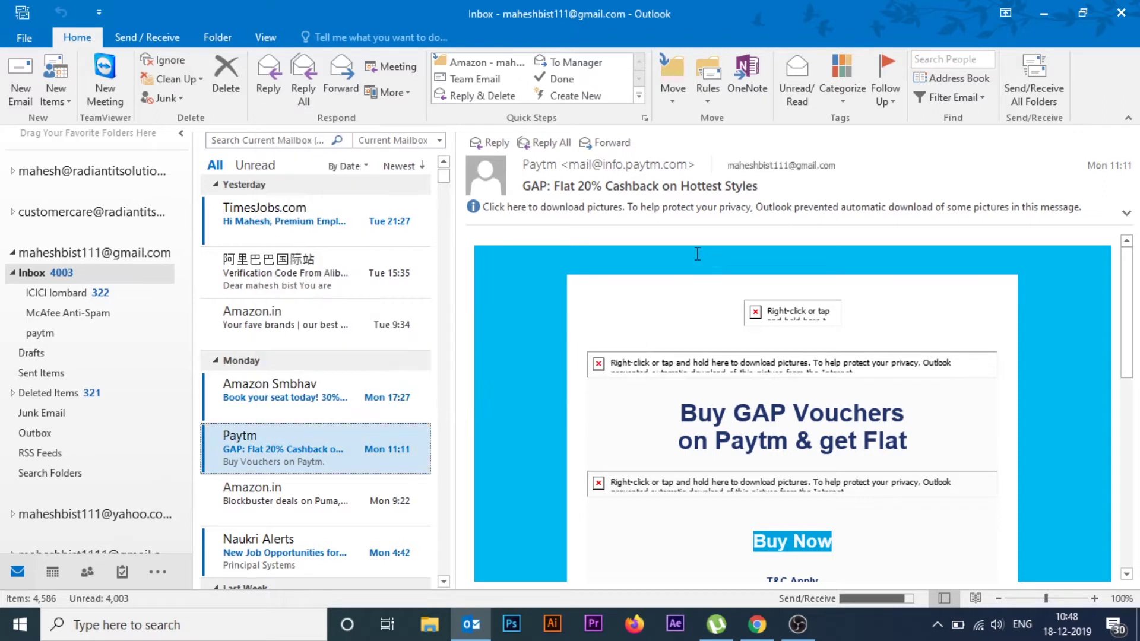
pyautogui.click(709, 102)
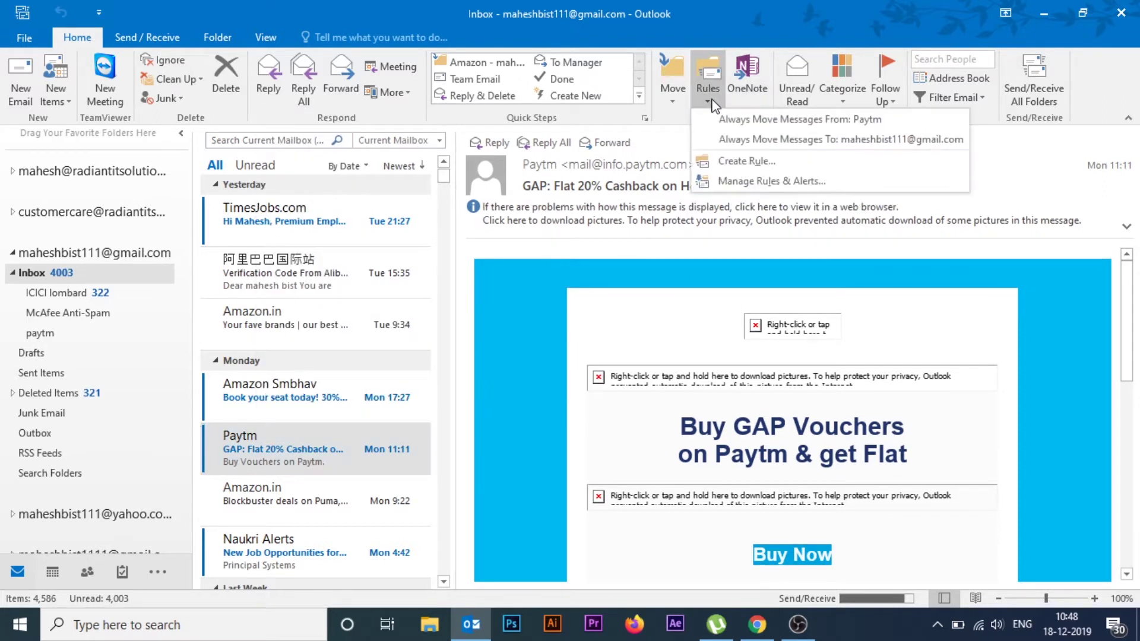
pyautogui.click(754, 120)
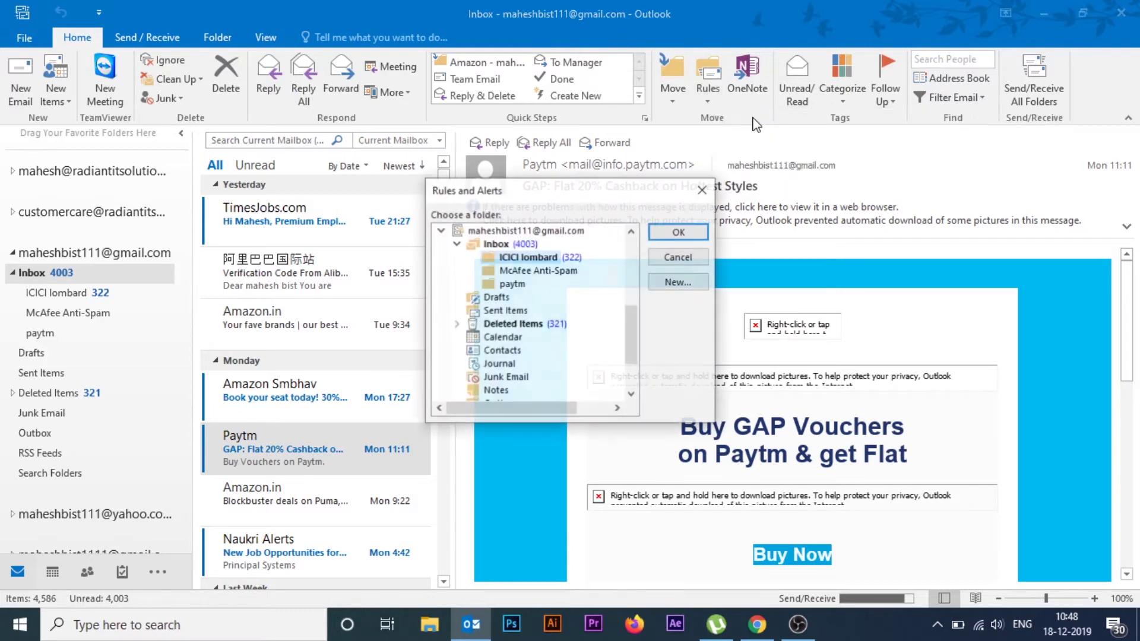
pyautogui.click(511, 285)
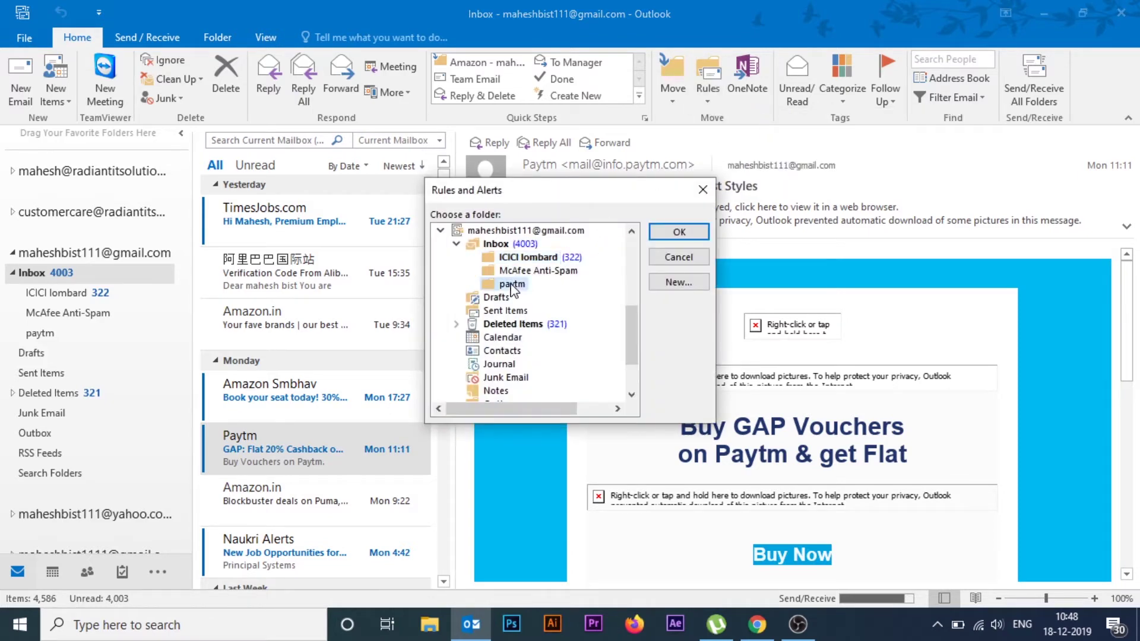
pyautogui.click(677, 233)
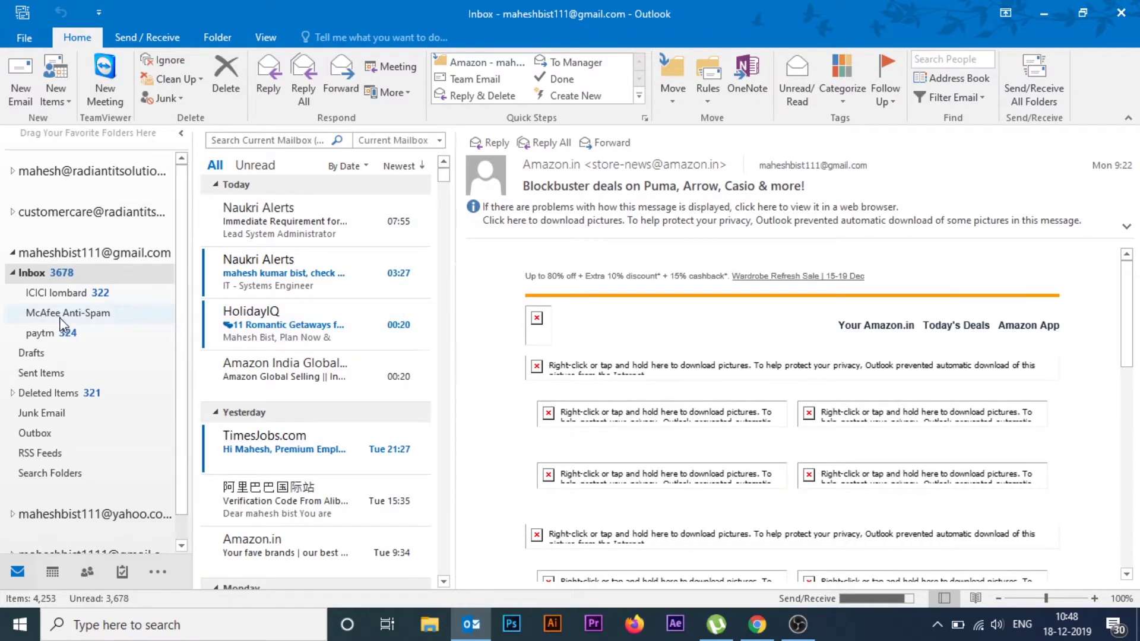
# - Review the messages in the paytm folder and return to the Gmail account's Inbox
pyautogui.click(53, 334)
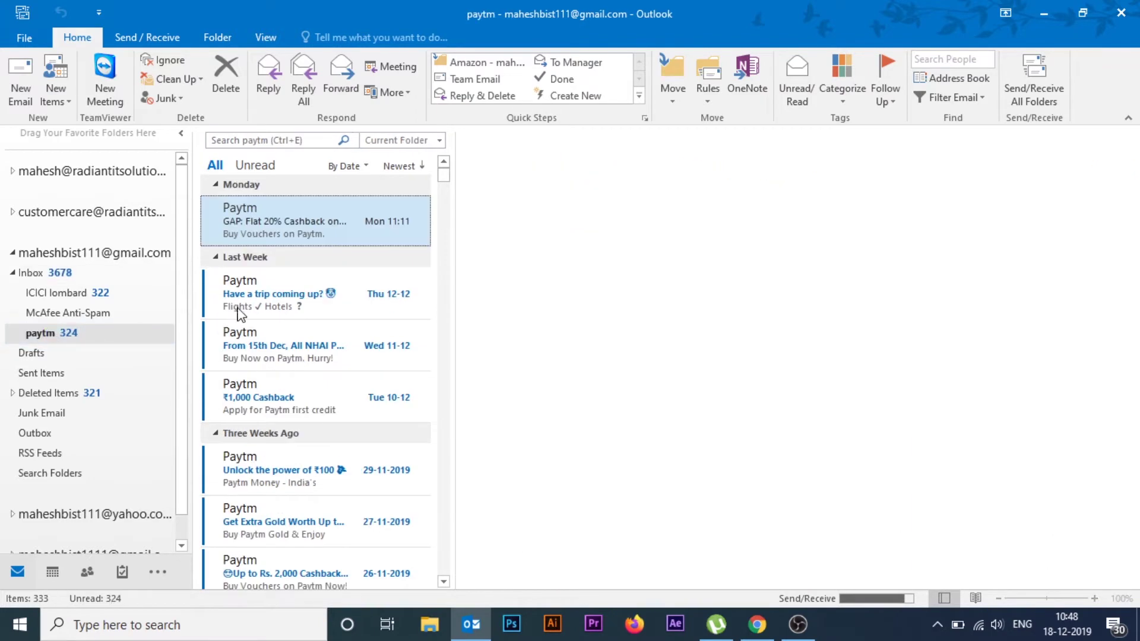
pyautogui.scroll(-5, 258, 547)
pyautogui.scroll(6, 258, 547)
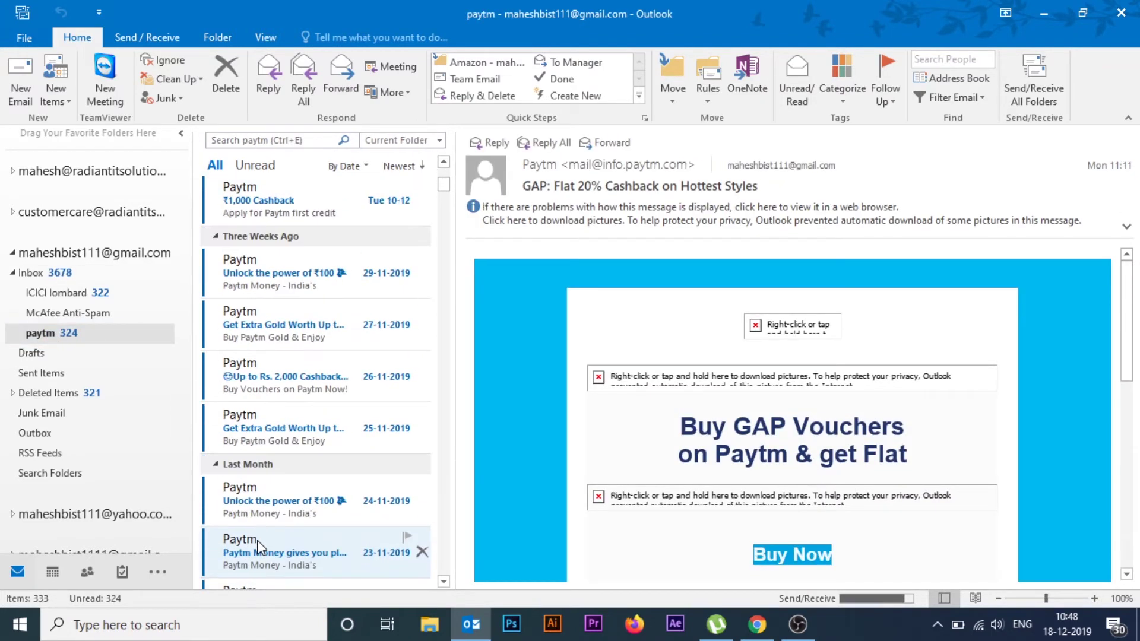
pyautogui.click(59, 275)
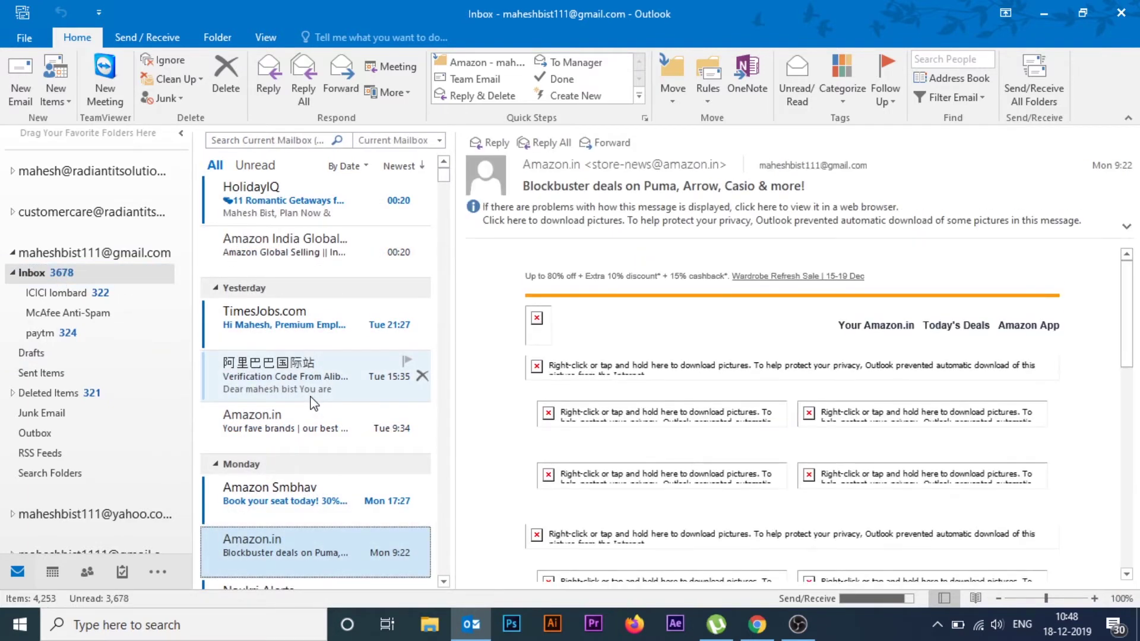
# - Create a subfolder named "naukari" under the Gmail account's Inbox
pyautogui.scroll(-3, 312, 403)
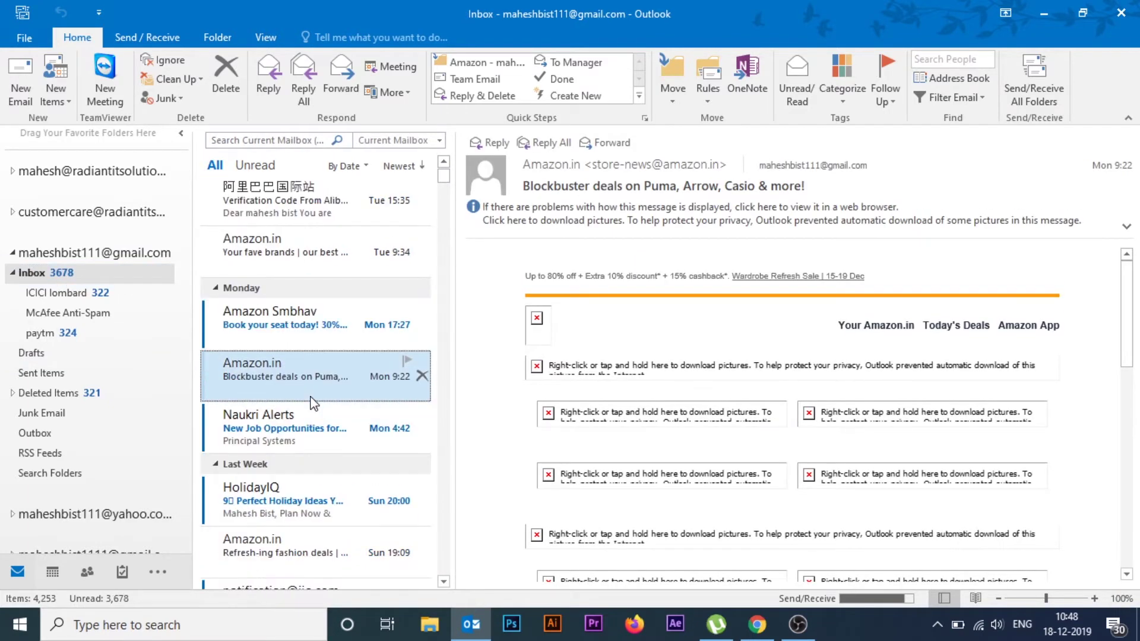
pyautogui.click(275, 426)
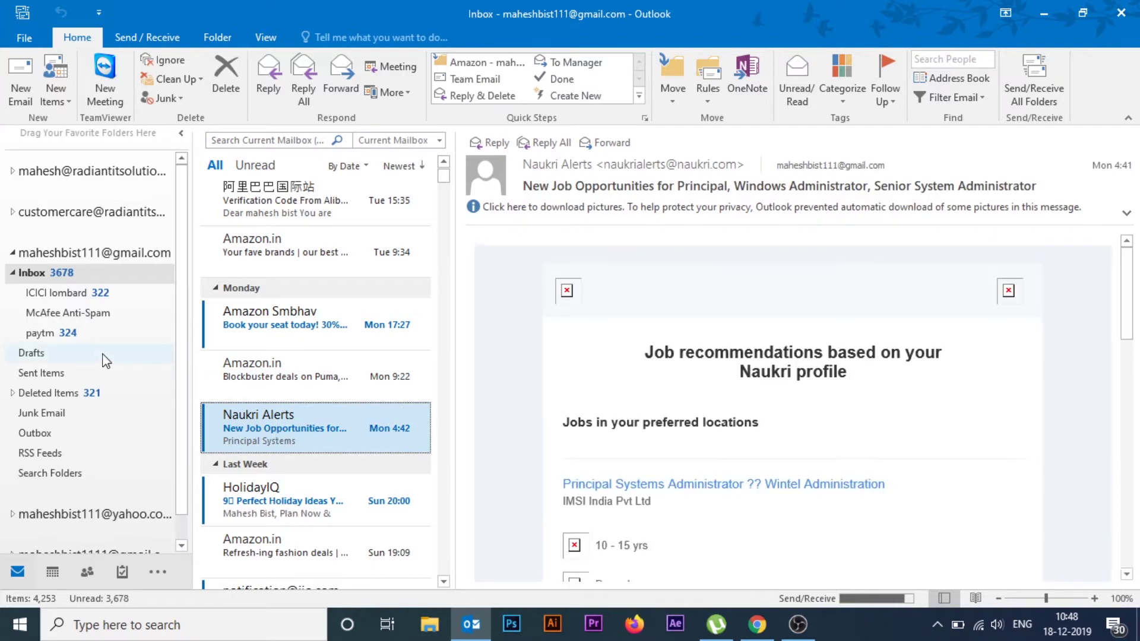
pyautogui.rightClick(45, 279)
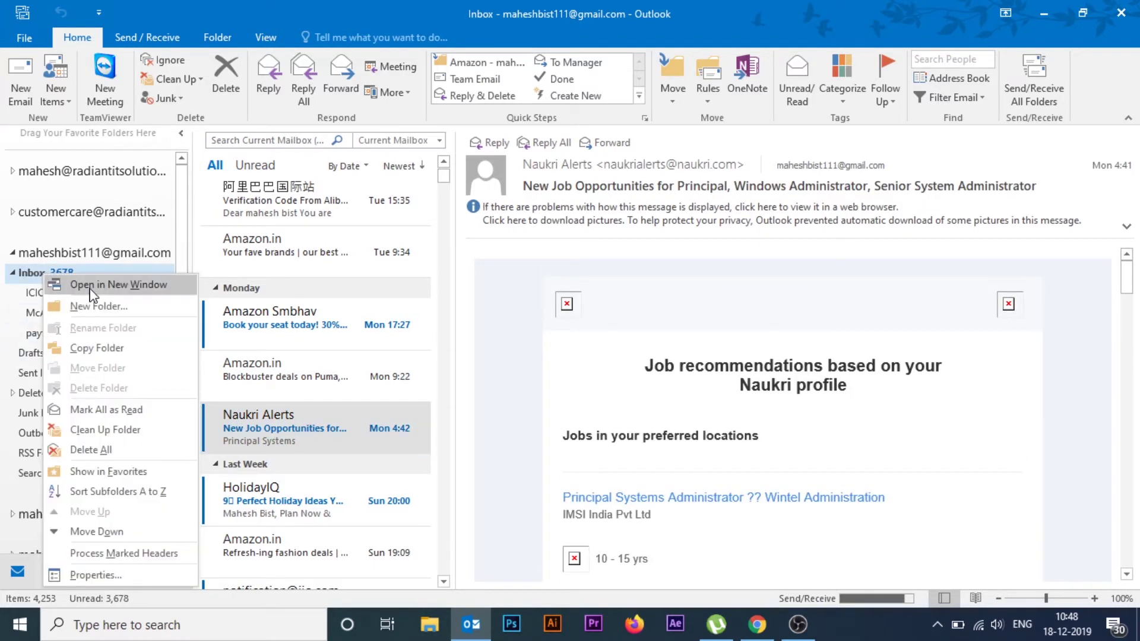
pyautogui.click(87, 307)
pyautogui.write('naukari')
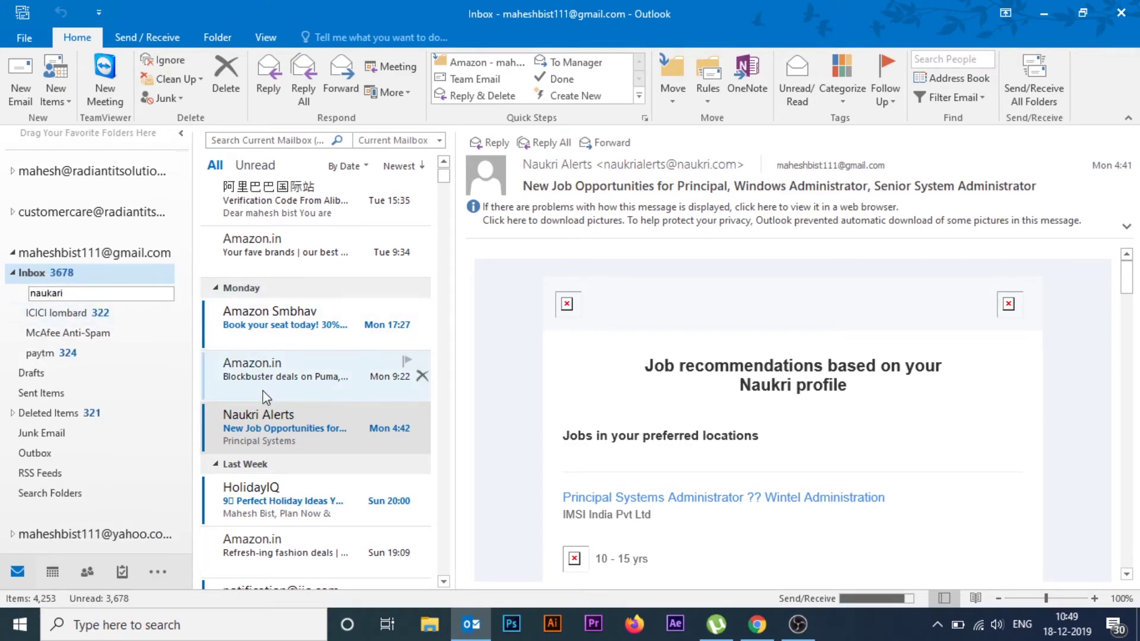
pyautogui.click(258, 432)
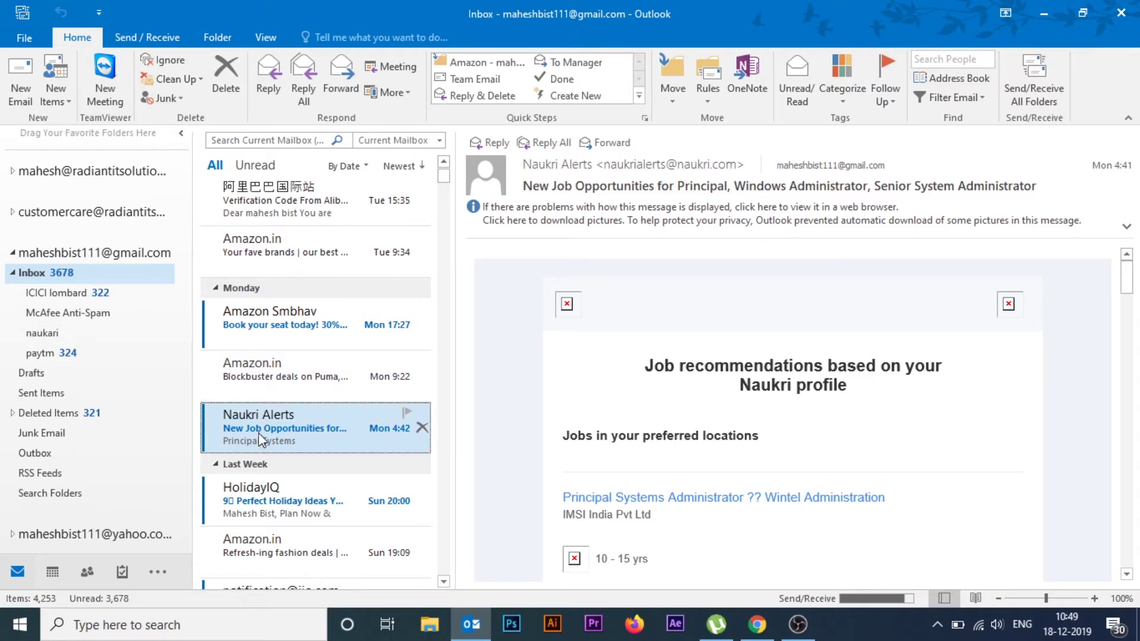
# - Create a rule moving messages from Naukri Alerts to the naukari folder, and run it on messages already in the Inbox
pyautogui.rightClick(258, 433)
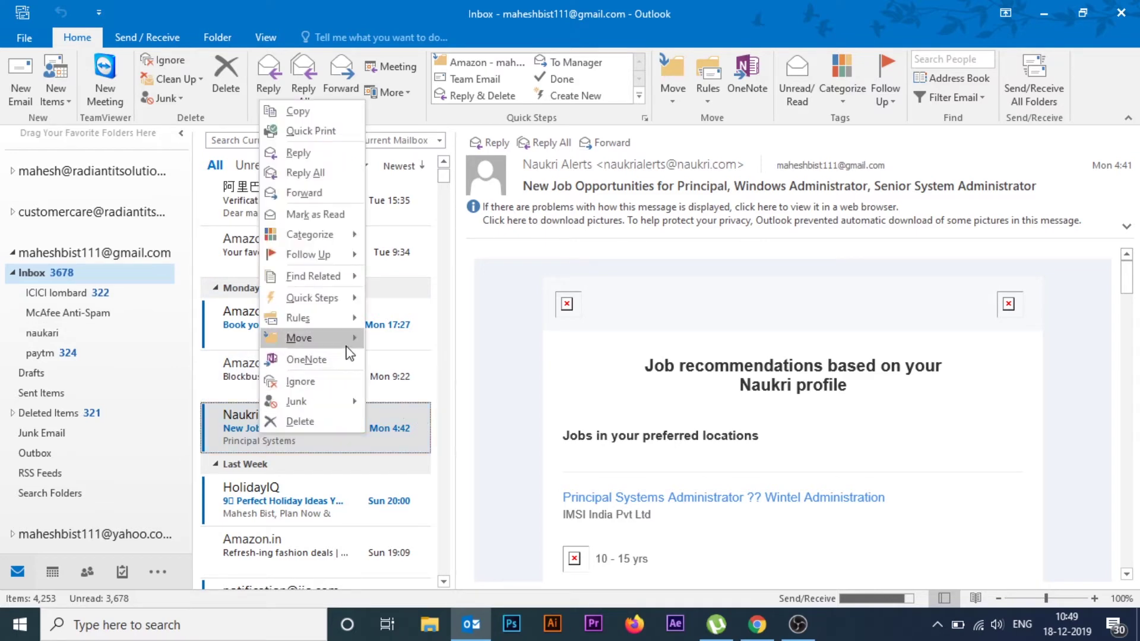
pyautogui.moveTo(347, 319)
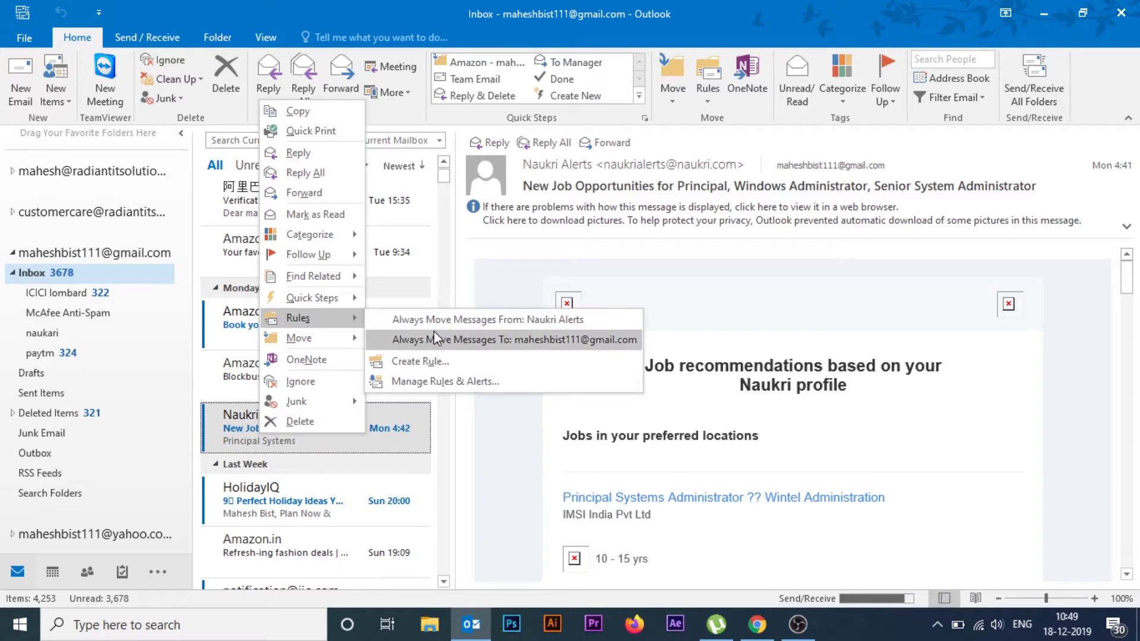
pyautogui.click(435, 372)
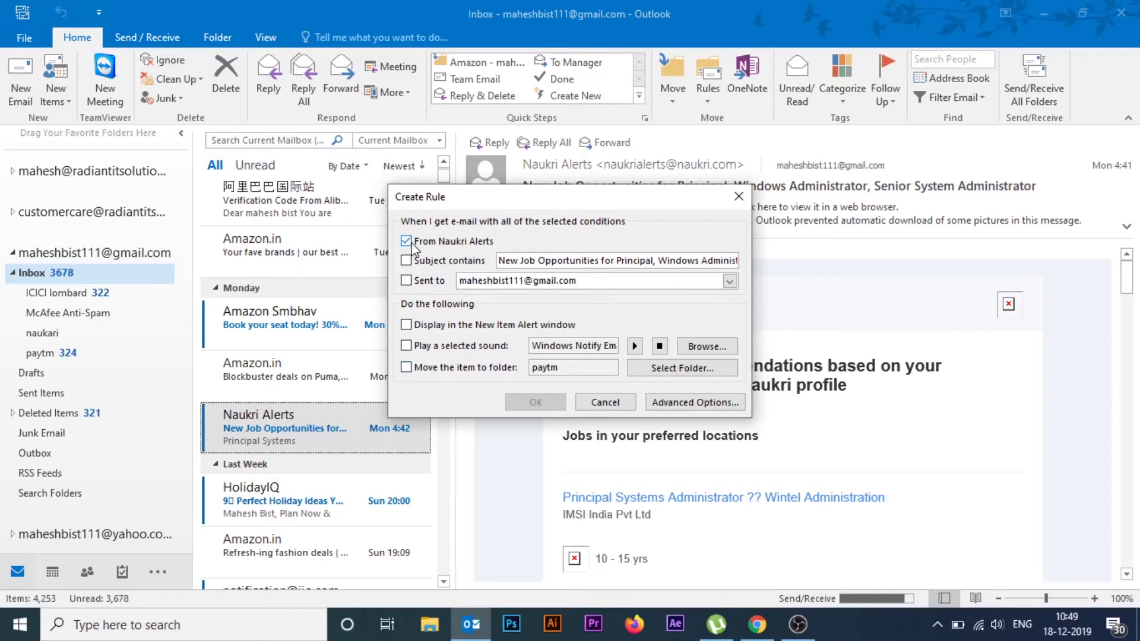
pyautogui.click(406, 368)
pyautogui.click(702, 366)
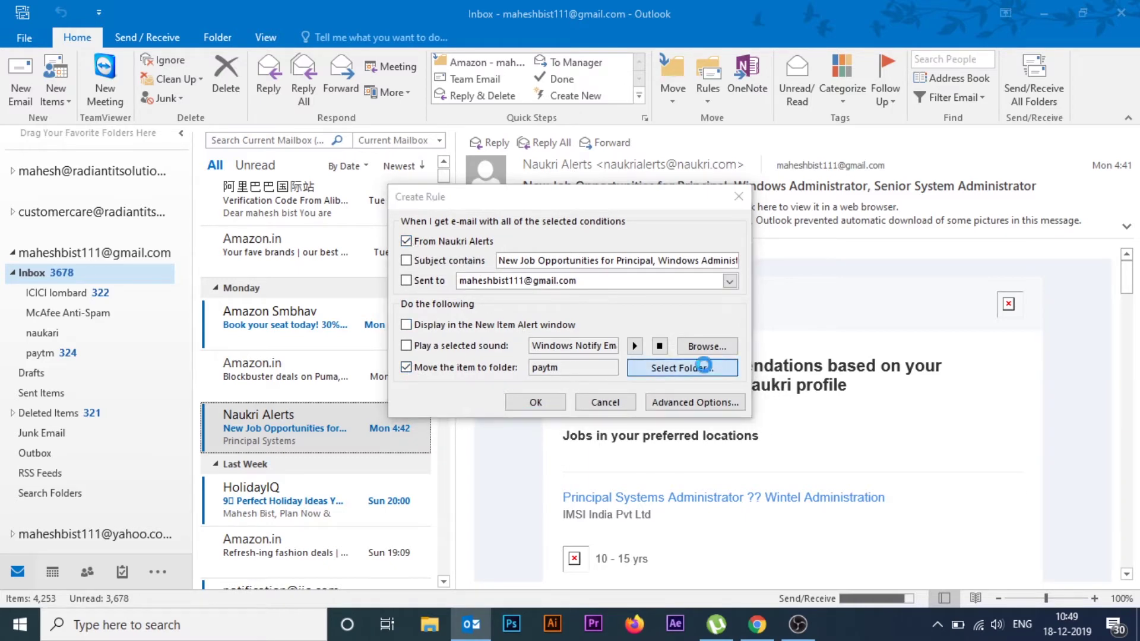
pyautogui.click(523, 286)
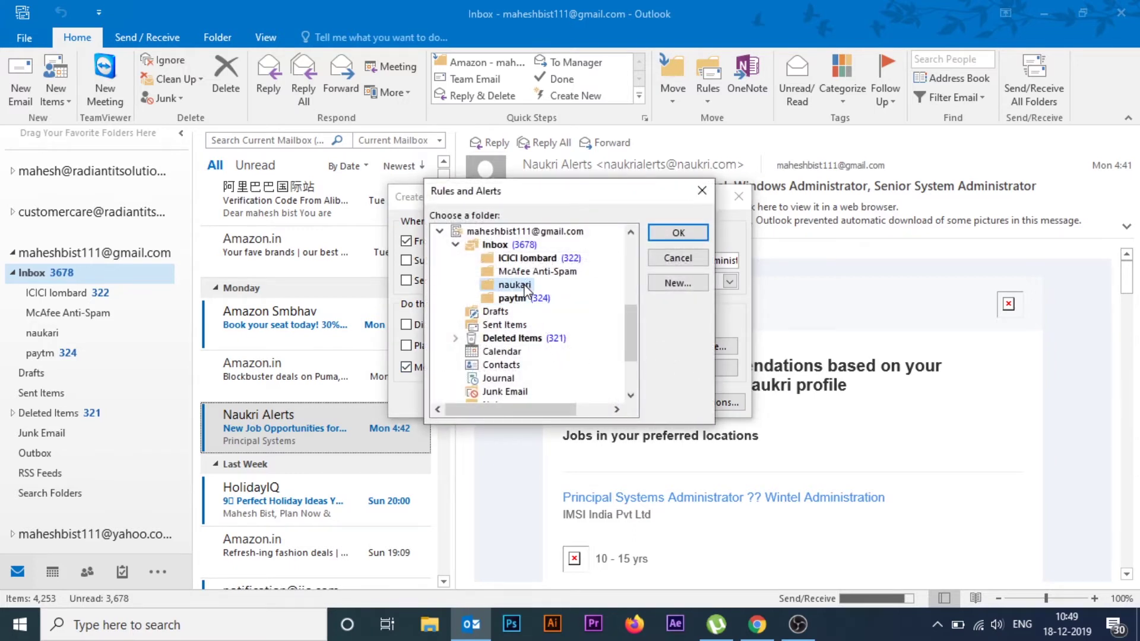
pyautogui.click(680, 233)
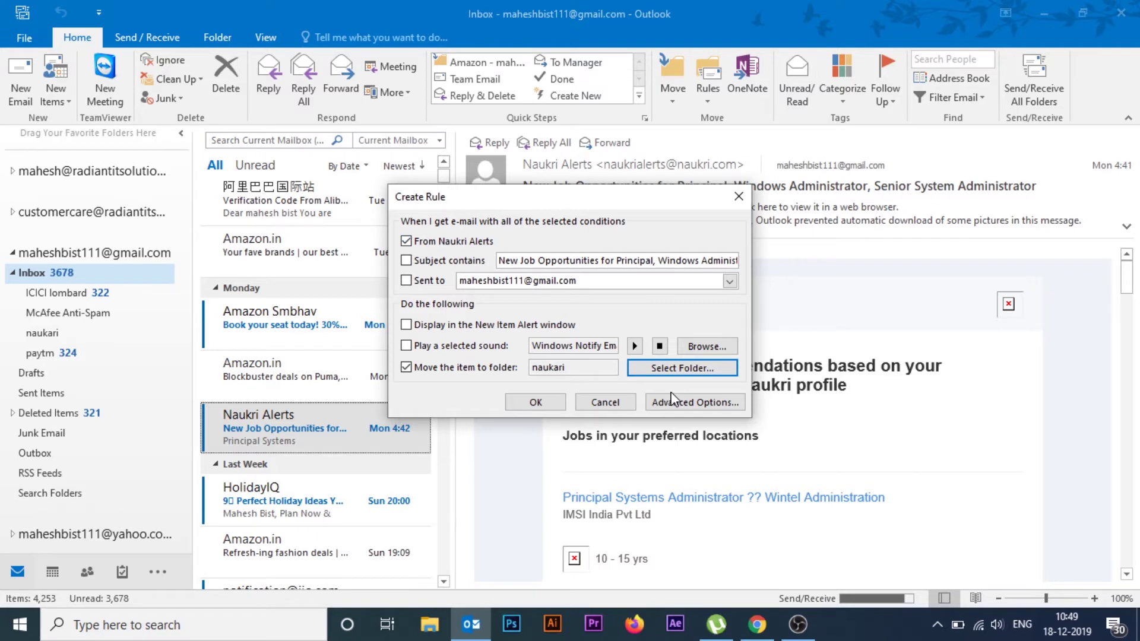
pyautogui.click(527, 406)
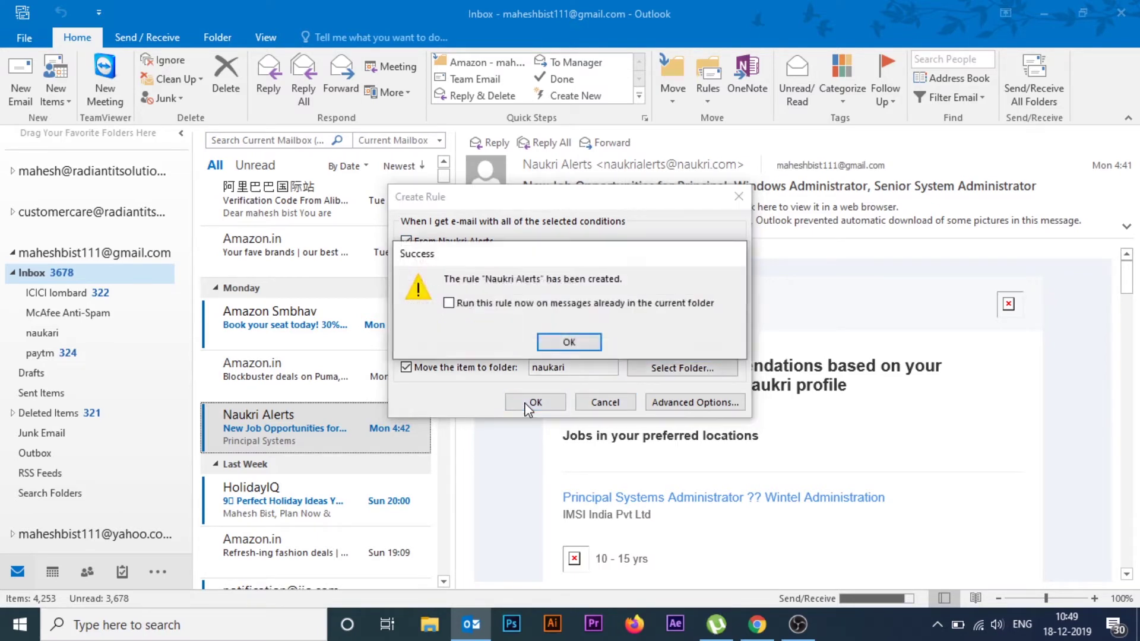
pyautogui.click(449, 303)
pyautogui.click(580, 342)
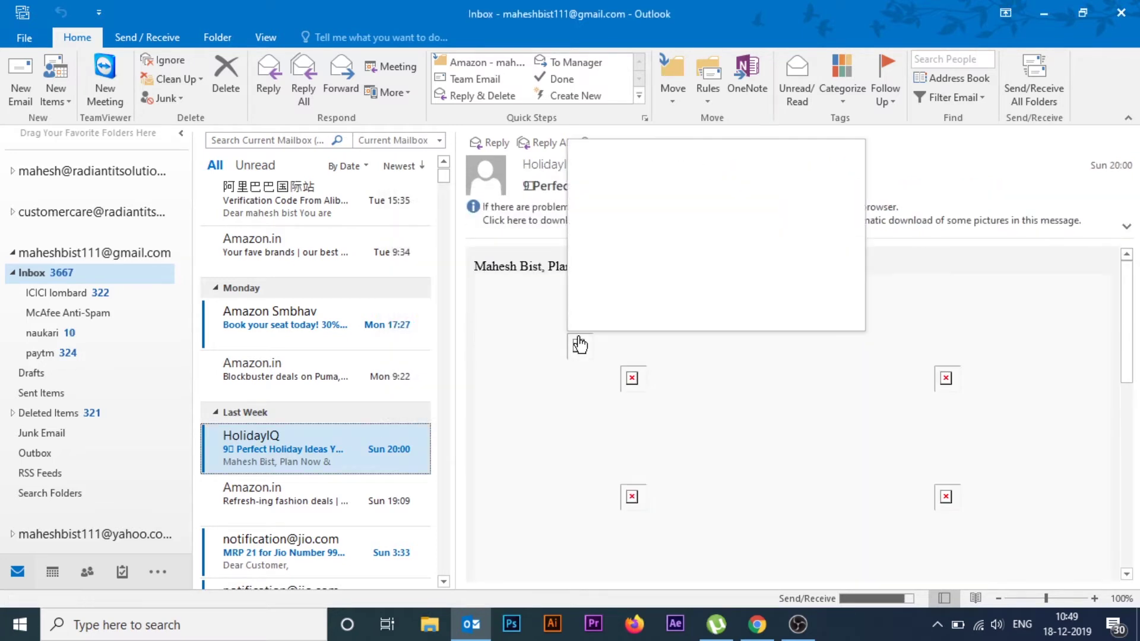
# - Review the messages in the naukari folder and return to the Gmail account's Inbox
pyautogui.click(50, 334)
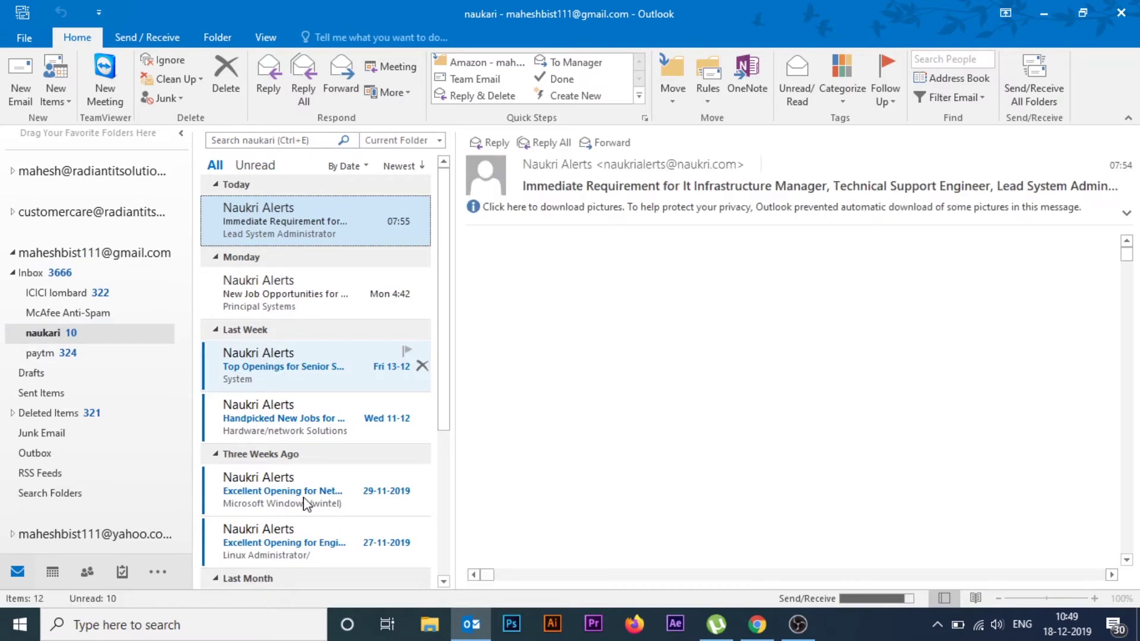
pyautogui.scroll(-5, 305, 519)
pyautogui.scroll(5, 305, 518)
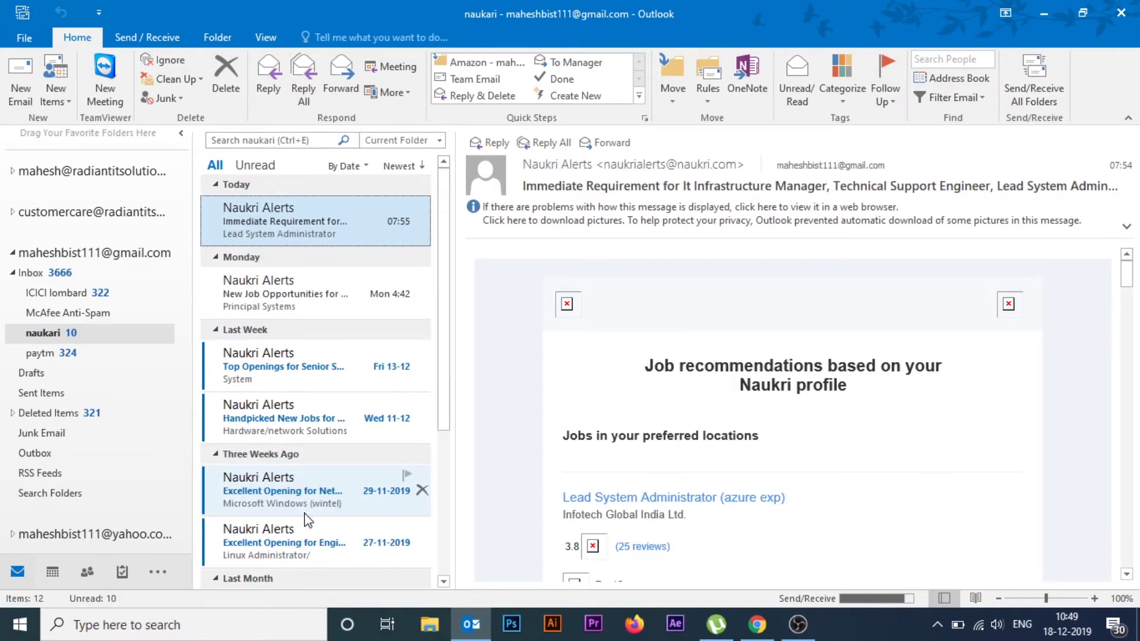
pyautogui.click(57, 273)
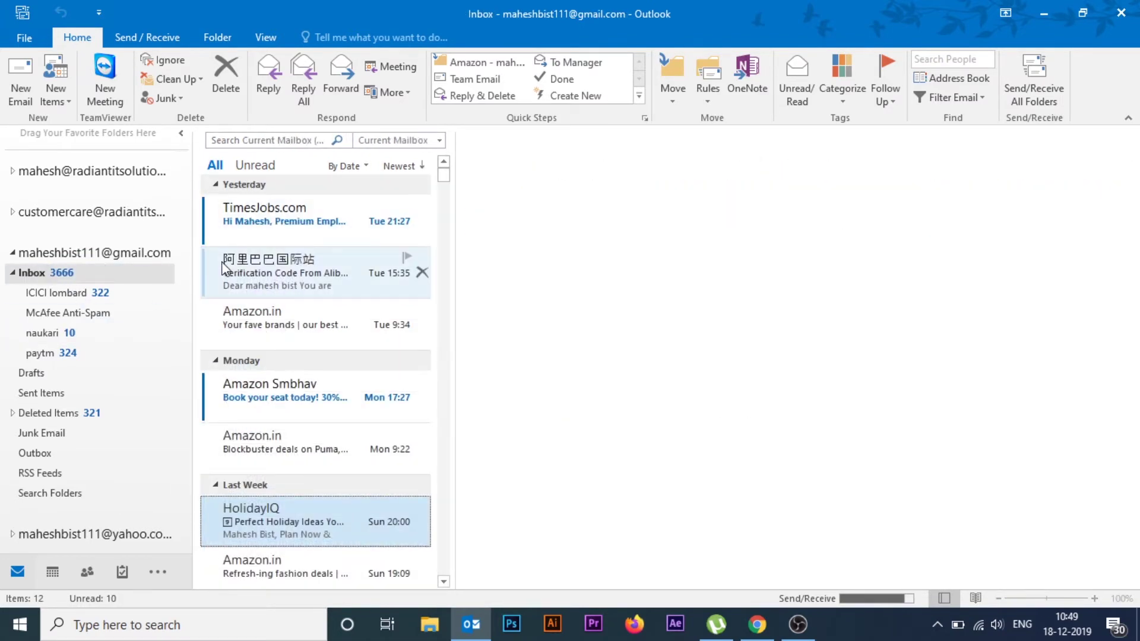
# - Set up a rule from an Inbox message that moves mail from Amazon.in to the Amazon folder, and open its advanced options
pyautogui.scroll(-3, 295, 380)
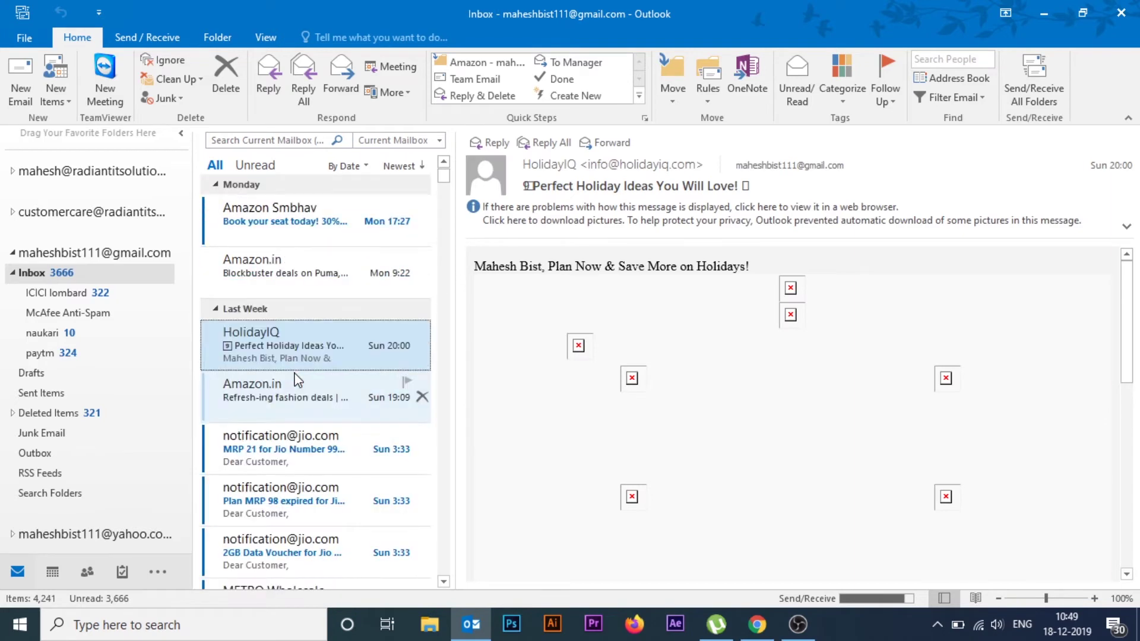
pyautogui.scroll(-1, 297, 379)
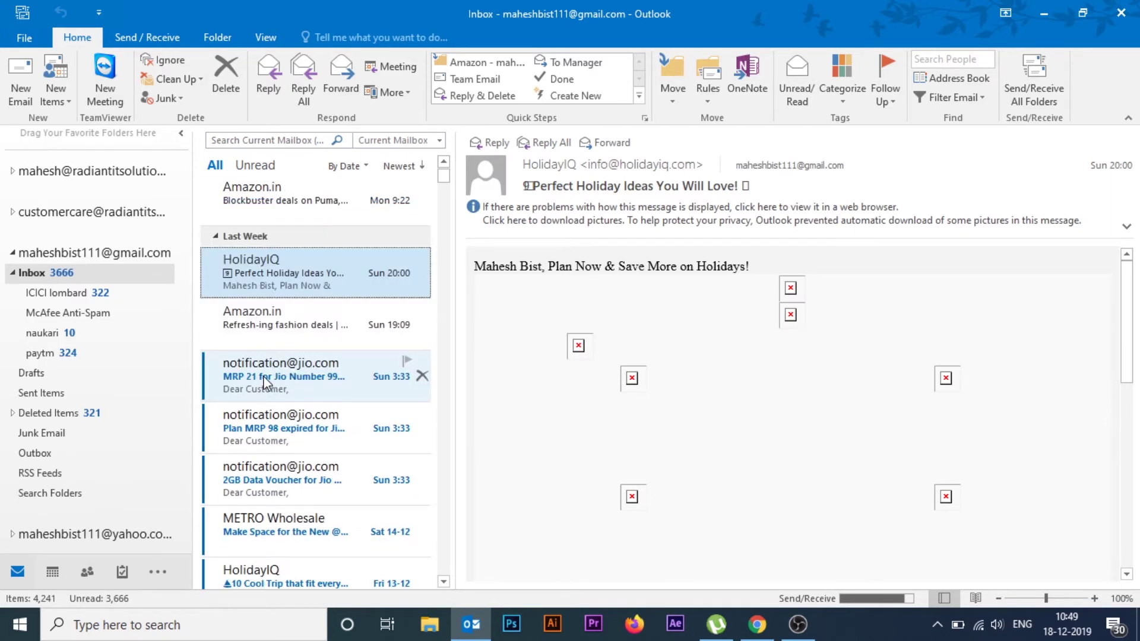
pyautogui.scroll(-1, 266, 383)
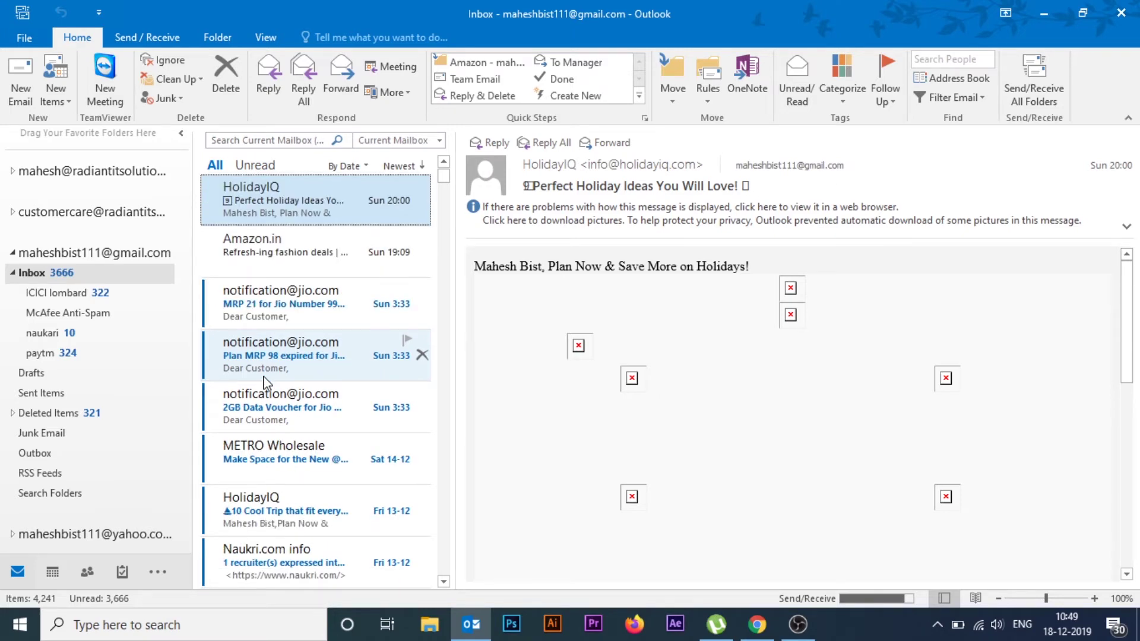
pyautogui.scroll(1, 265, 383)
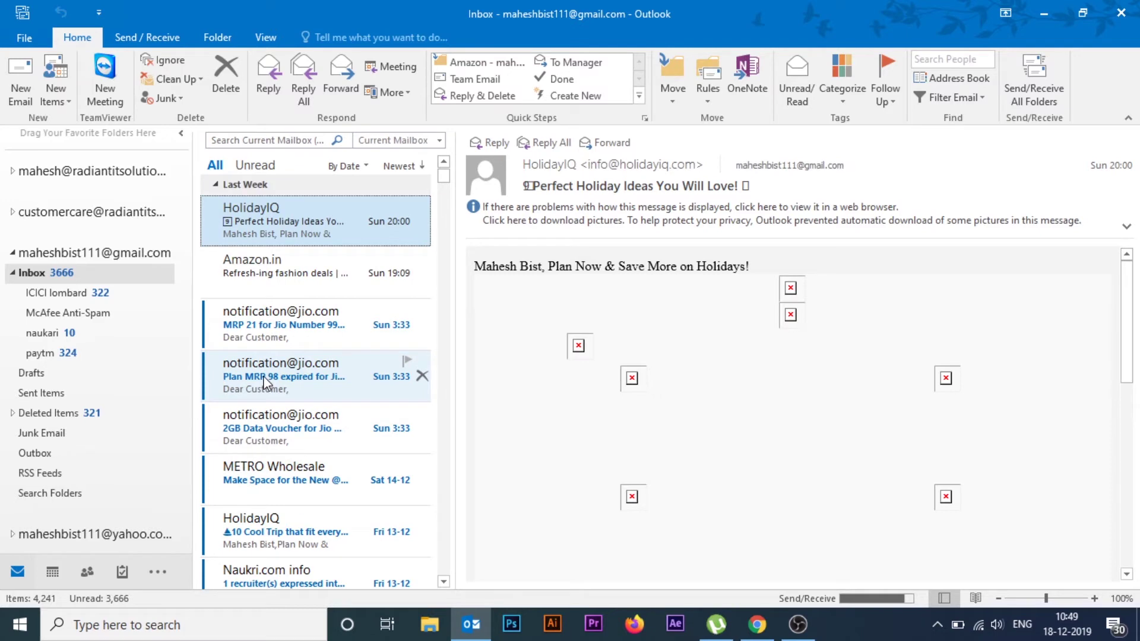
pyautogui.scroll(1, 265, 383)
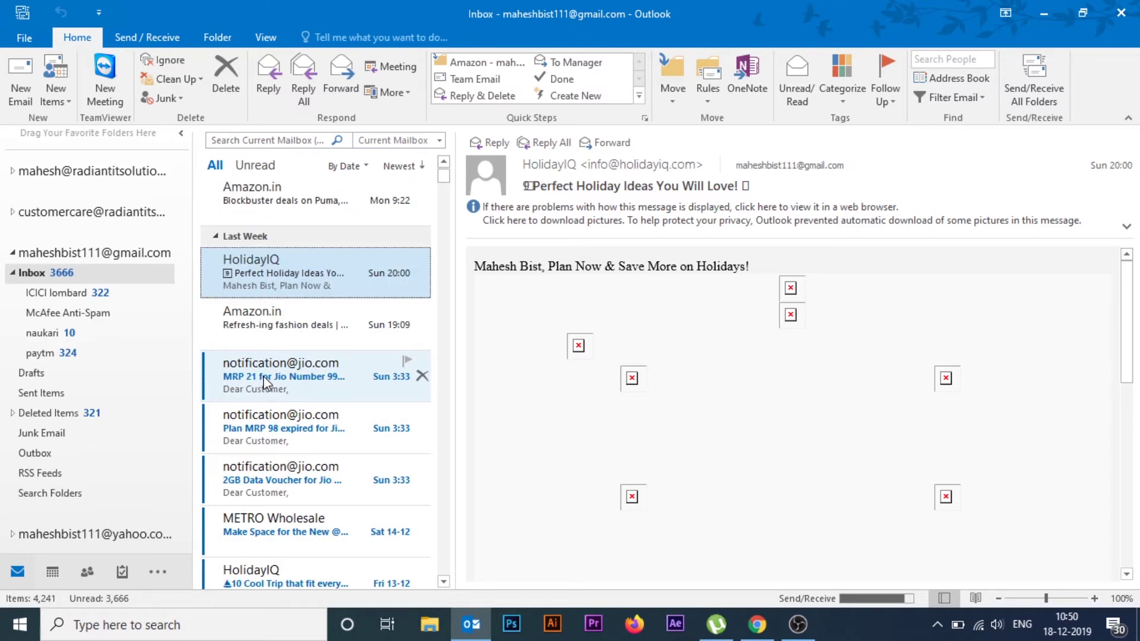
pyautogui.scroll(1, 266, 383)
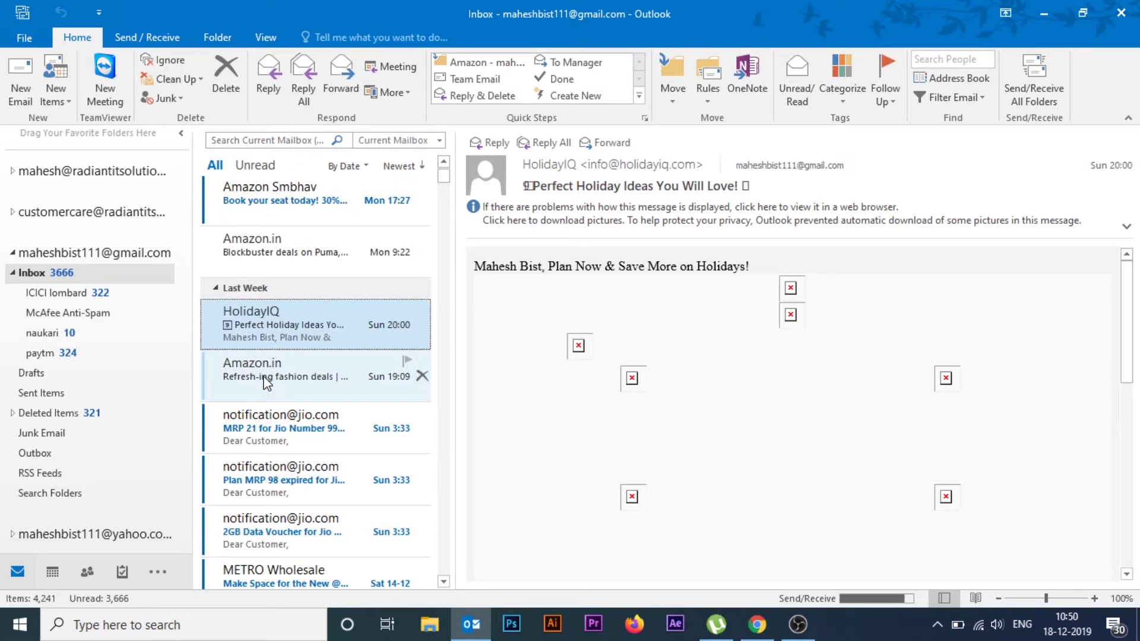
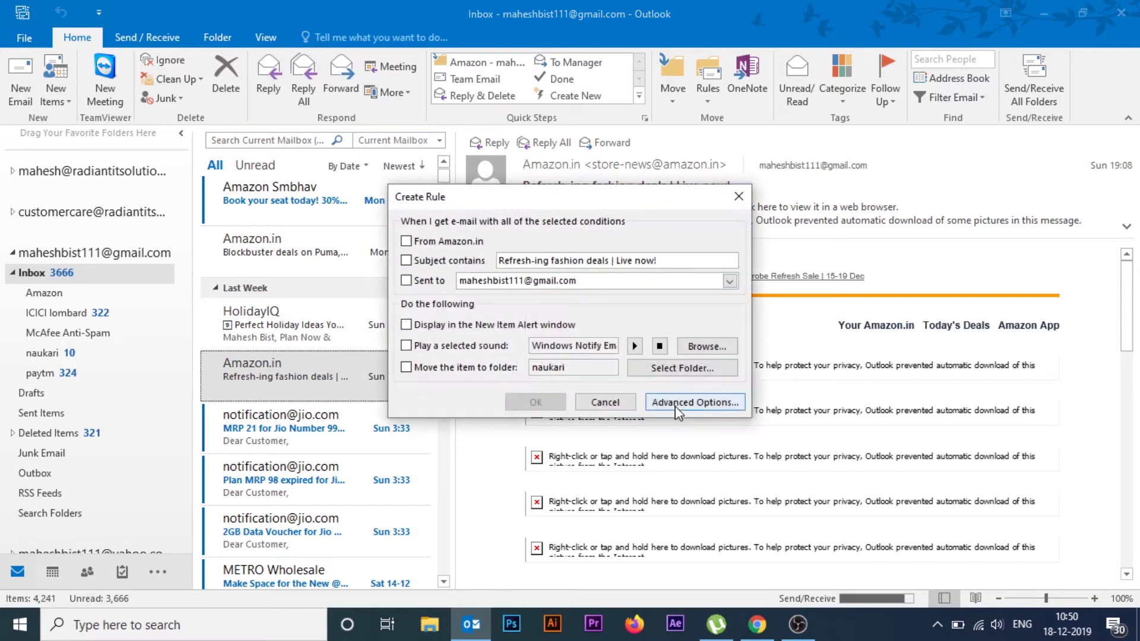
pyautogui.click(427, 241)
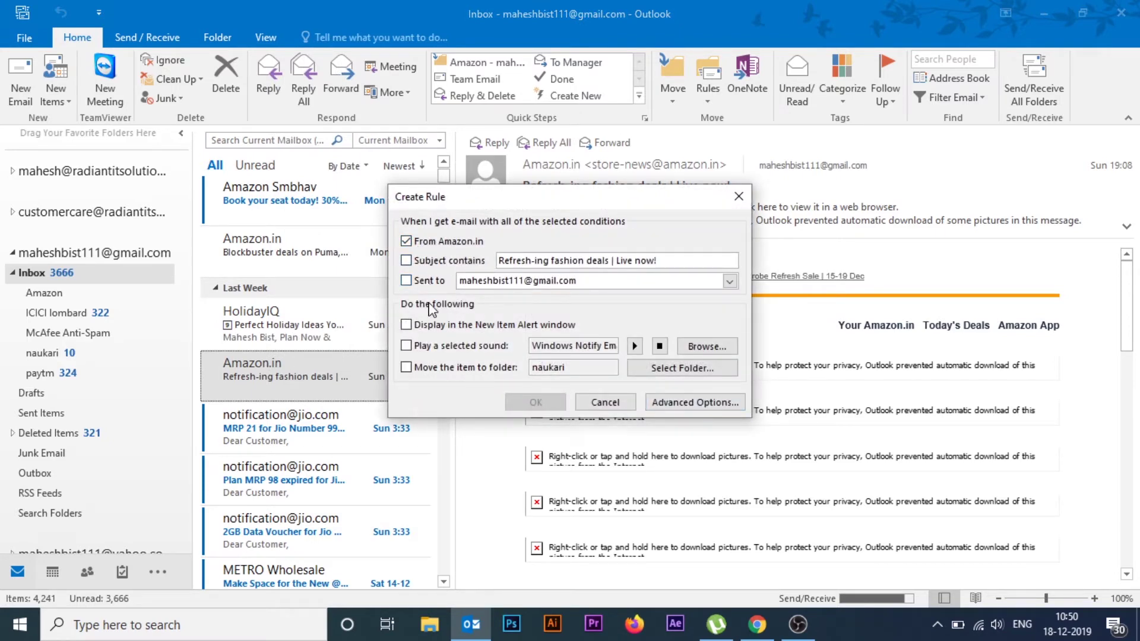
pyautogui.click(409, 368)
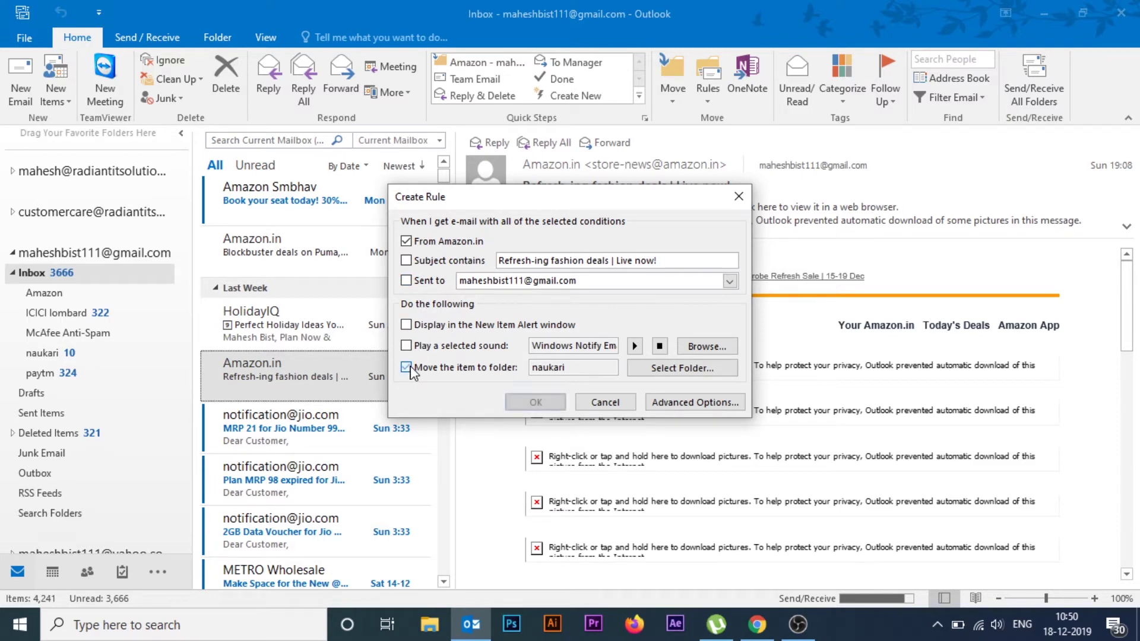
pyautogui.click(658, 371)
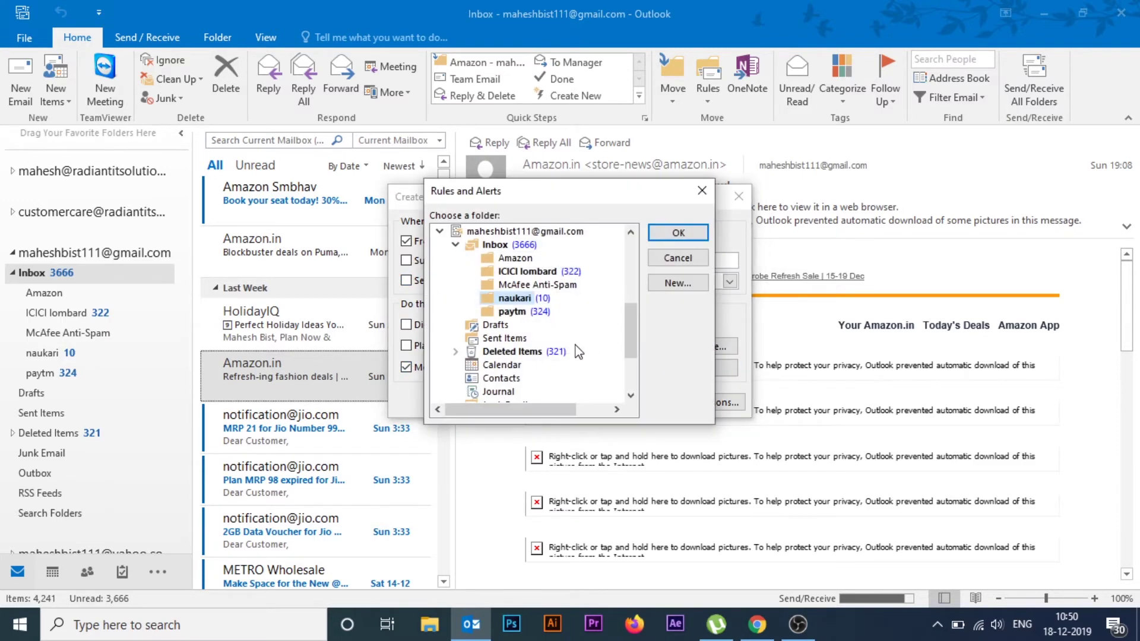
pyautogui.click(511, 260)
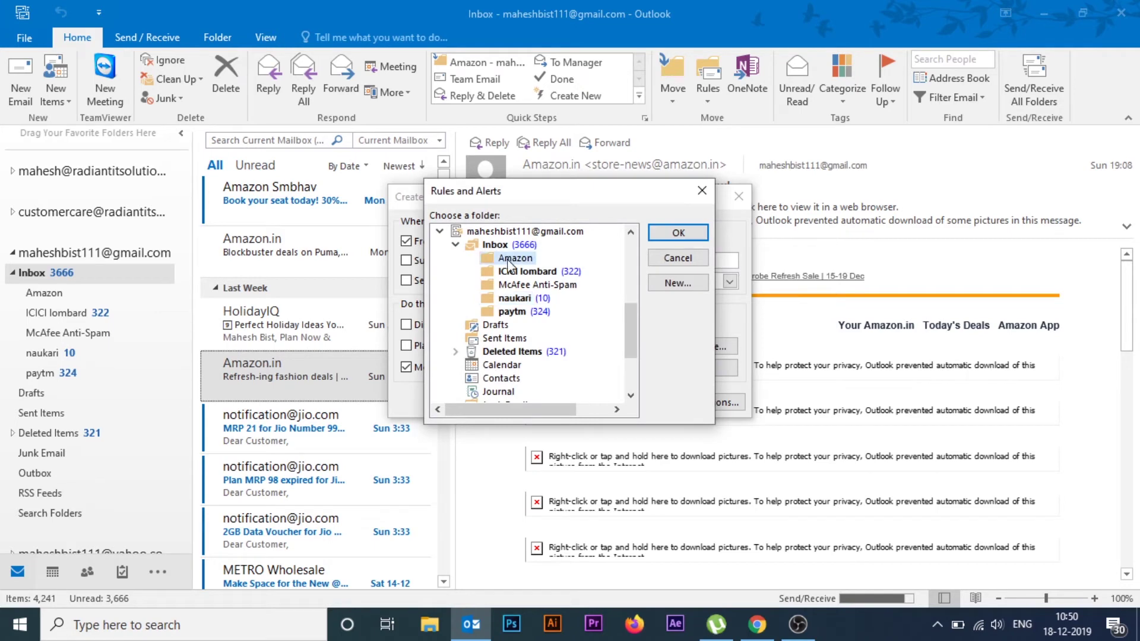
pyautogui.click(677, 232)
pyautogui.click(669, 404)
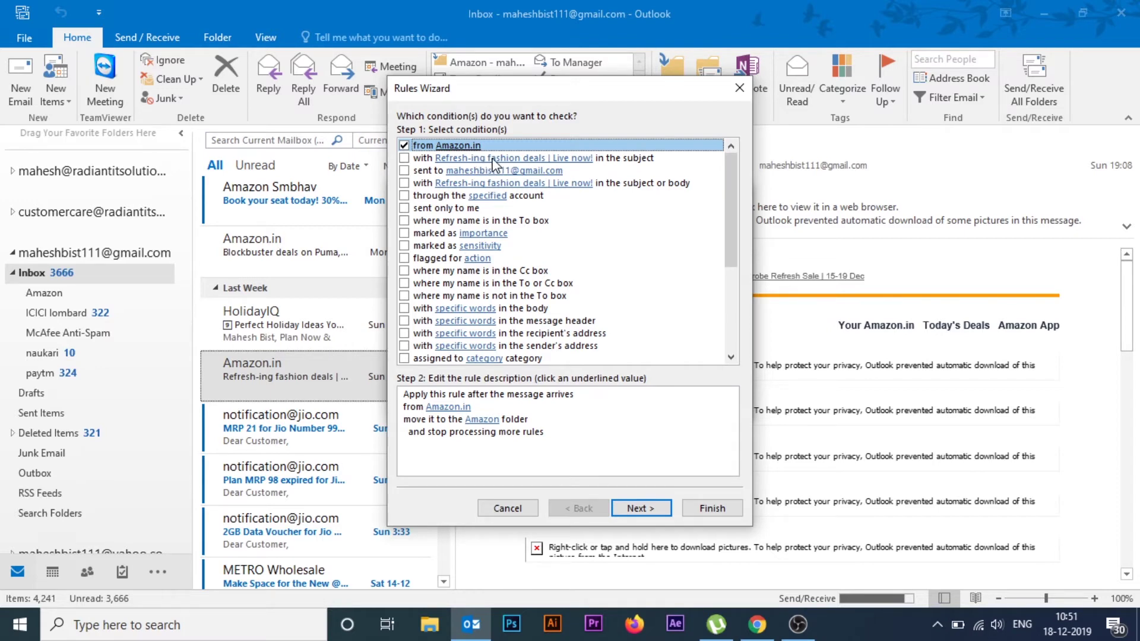
# - Try out the subject-text and flagged-for-action conditions on the Amazon.in rule, and clear both again
pyautogui.click(404, 158)
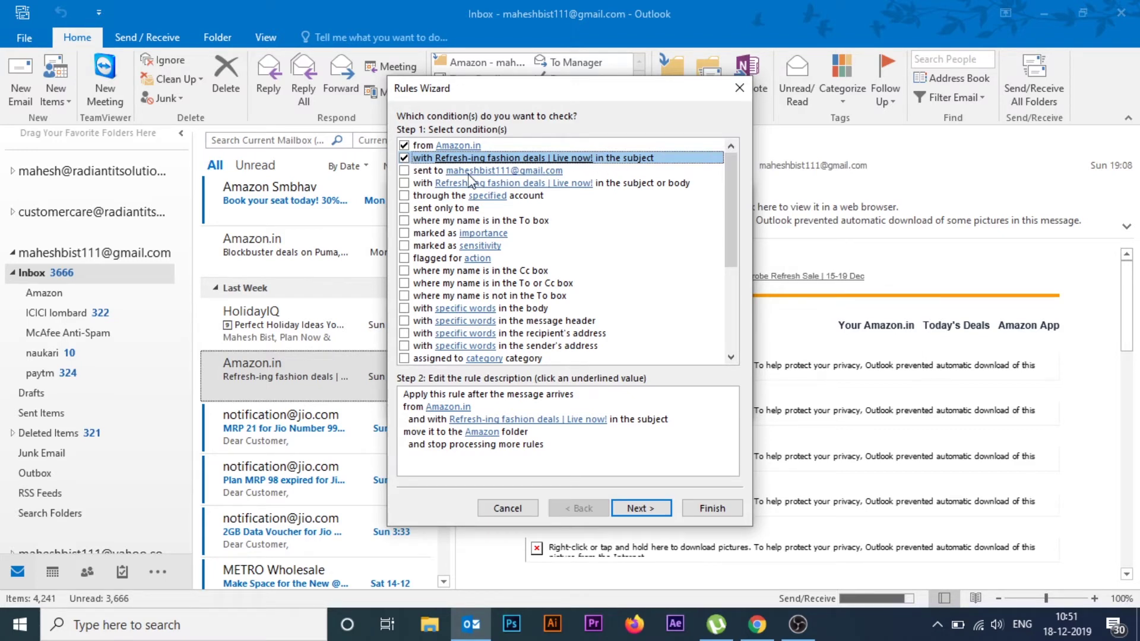
pyautogui.click(404, 158)
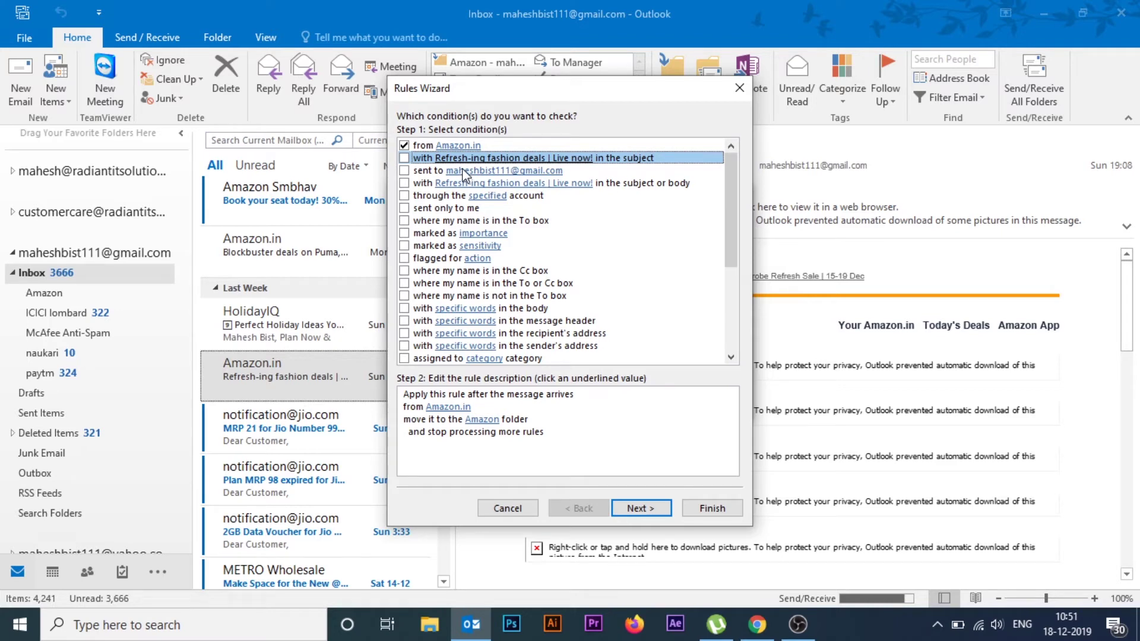
pyautogui.click(472, 260)
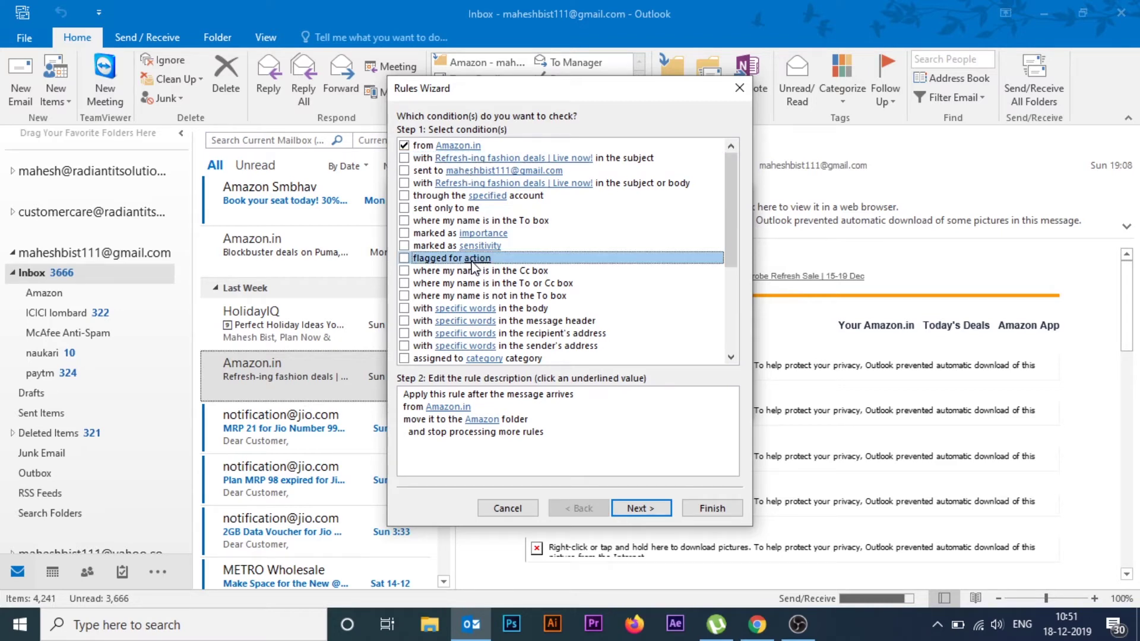
pyautogui.click(404, 259)
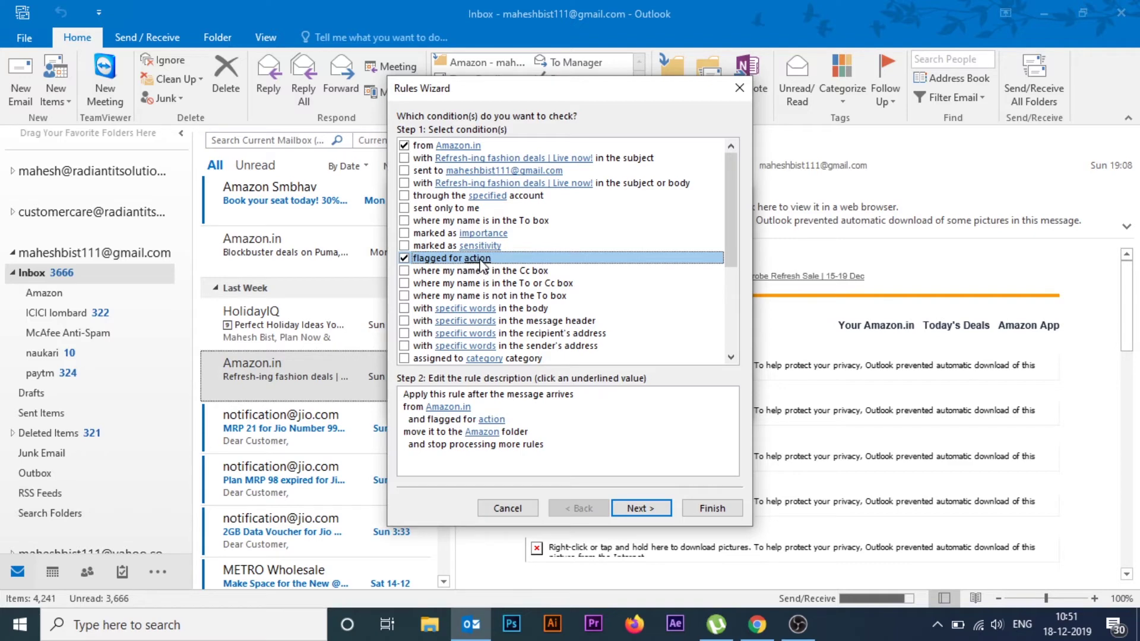
pyautogui.click(492, 420)
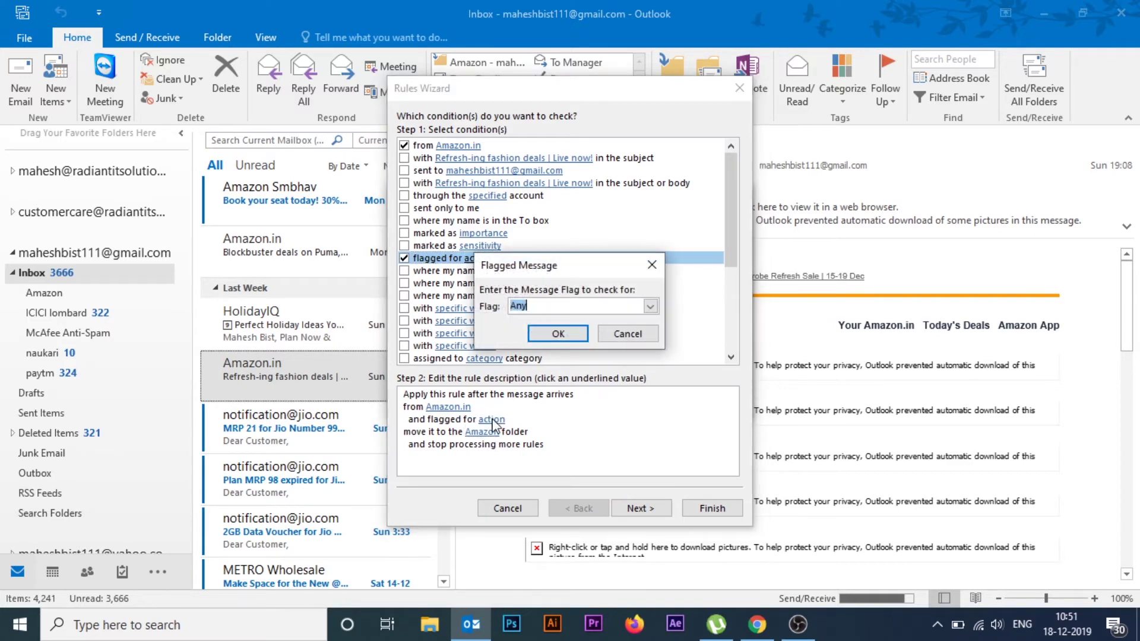
pyautogui.click(650, 306)
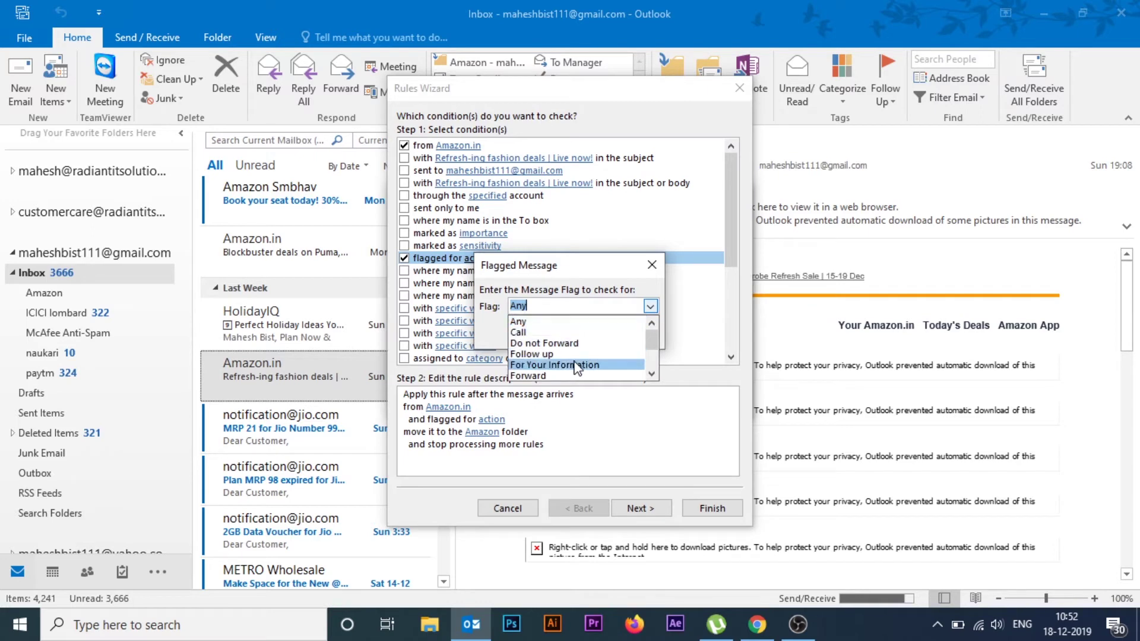
pyautogui.click(653, 267)
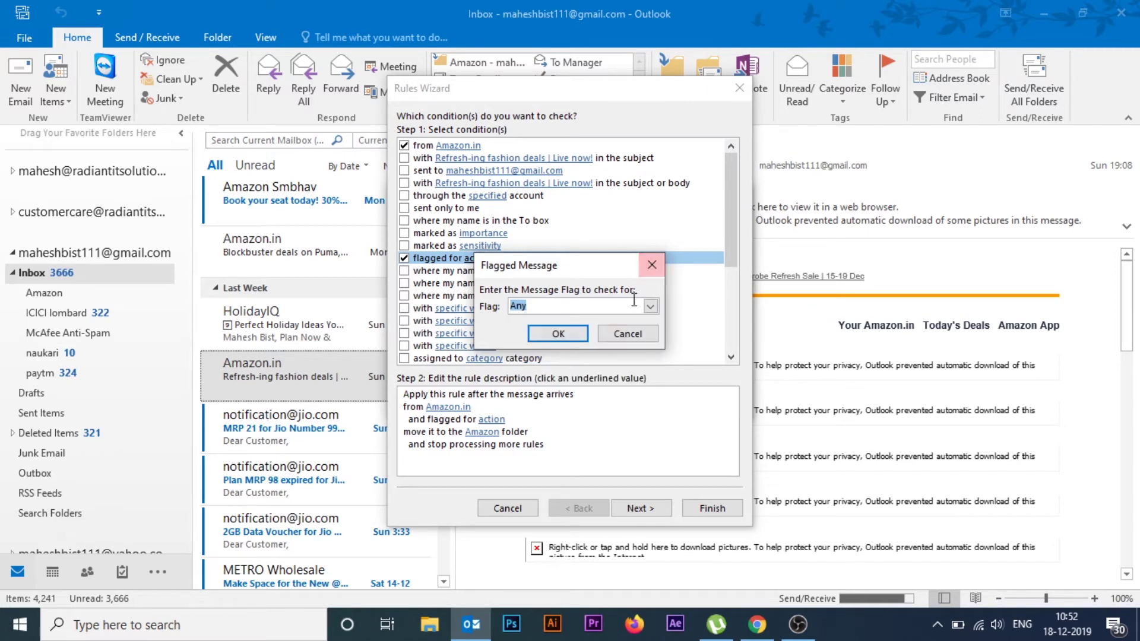
pyautogui.click(630, 335)
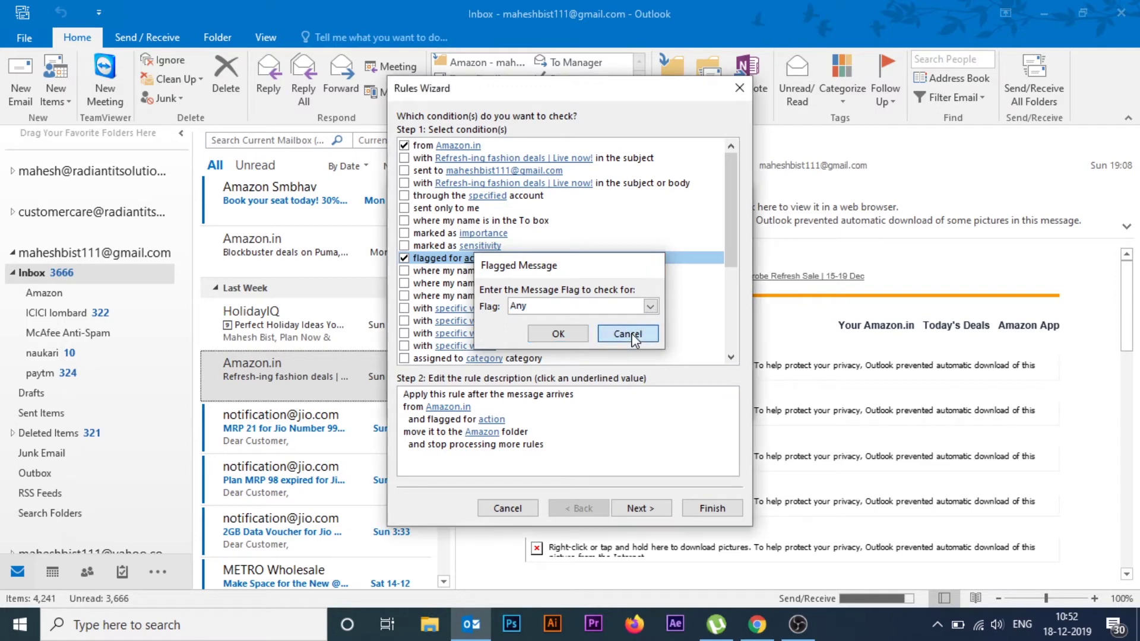
pyautogui.click(404, 259)
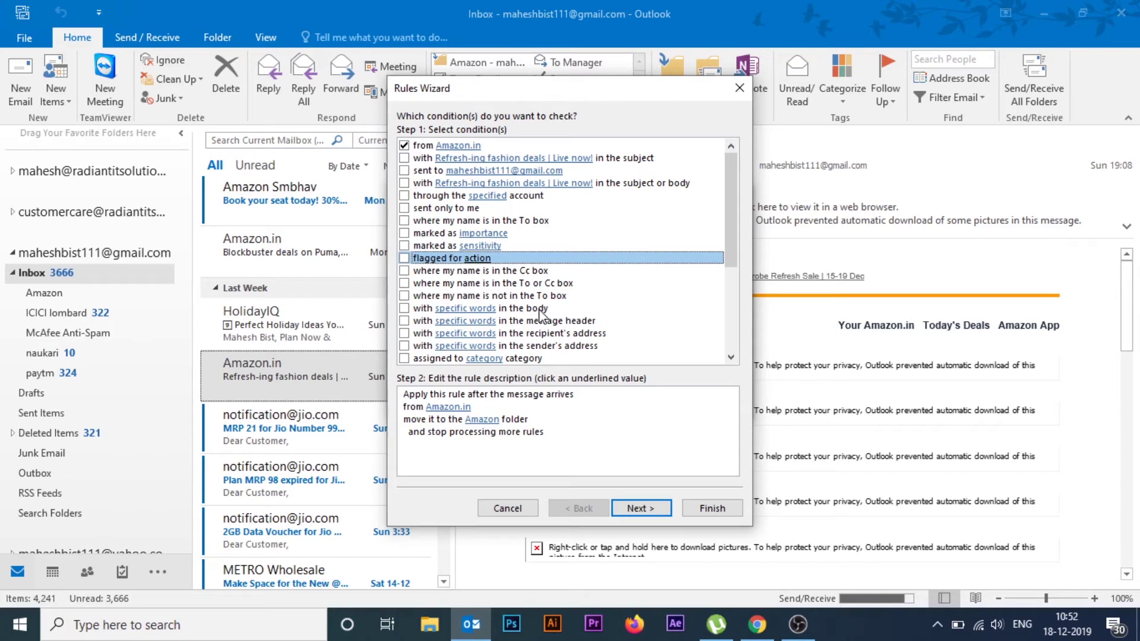
pyautogui.scroll(-2, 541, 313)
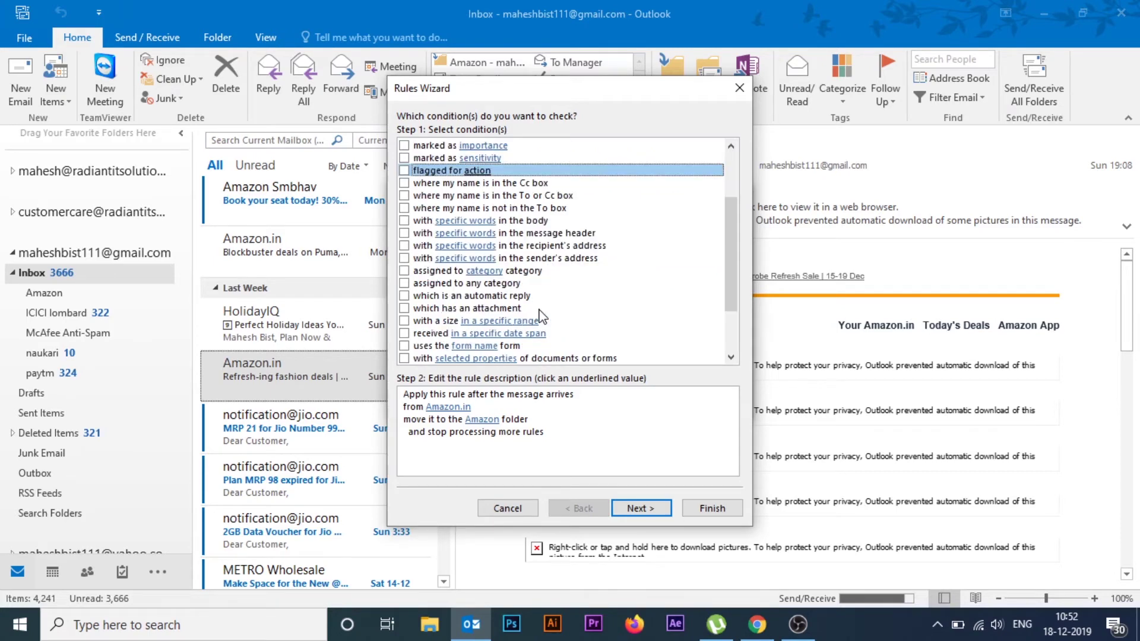
pyautogui.scroll(2, 541, 316)
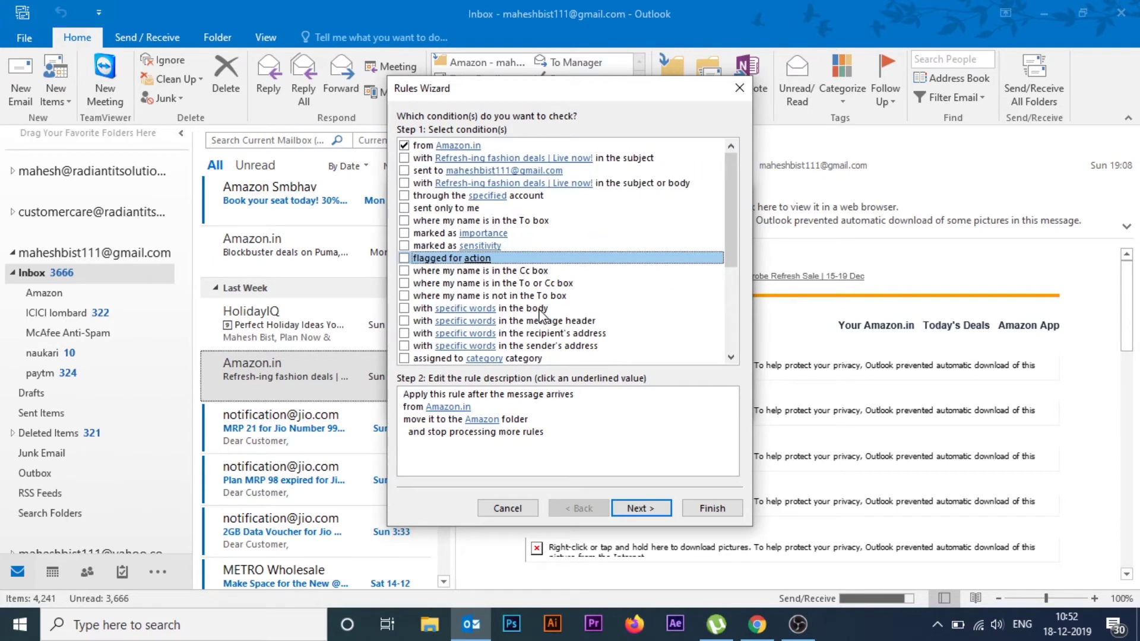
# - Enable the rule's subject-text condition and add "amazon" to its search words
pyautogui.click(404, 159)
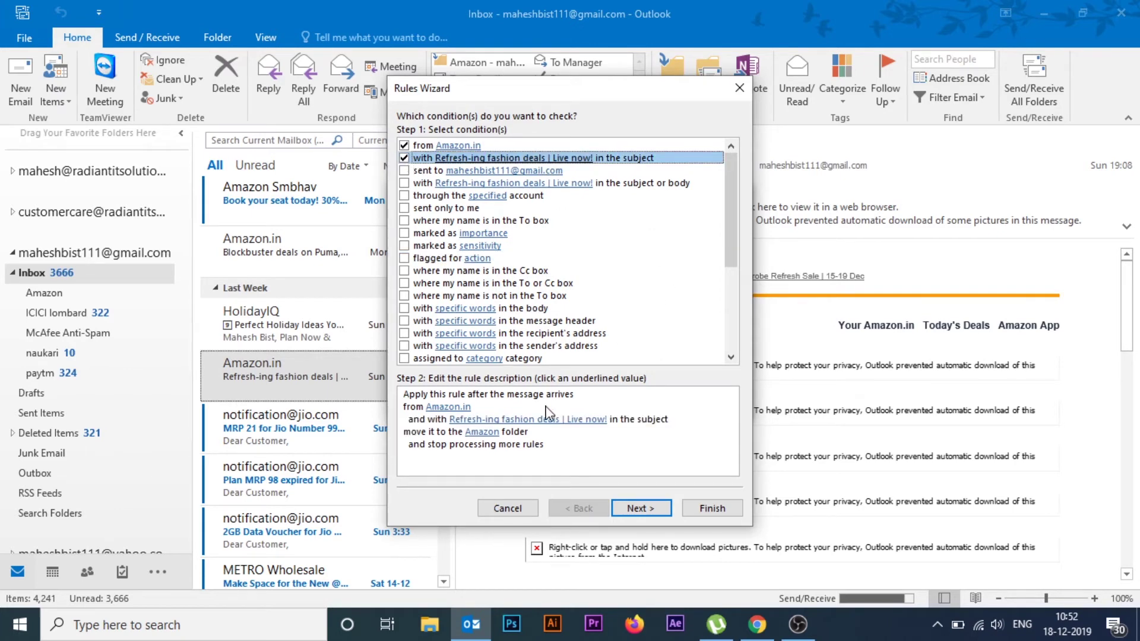
pyautogui.click(448, 408)
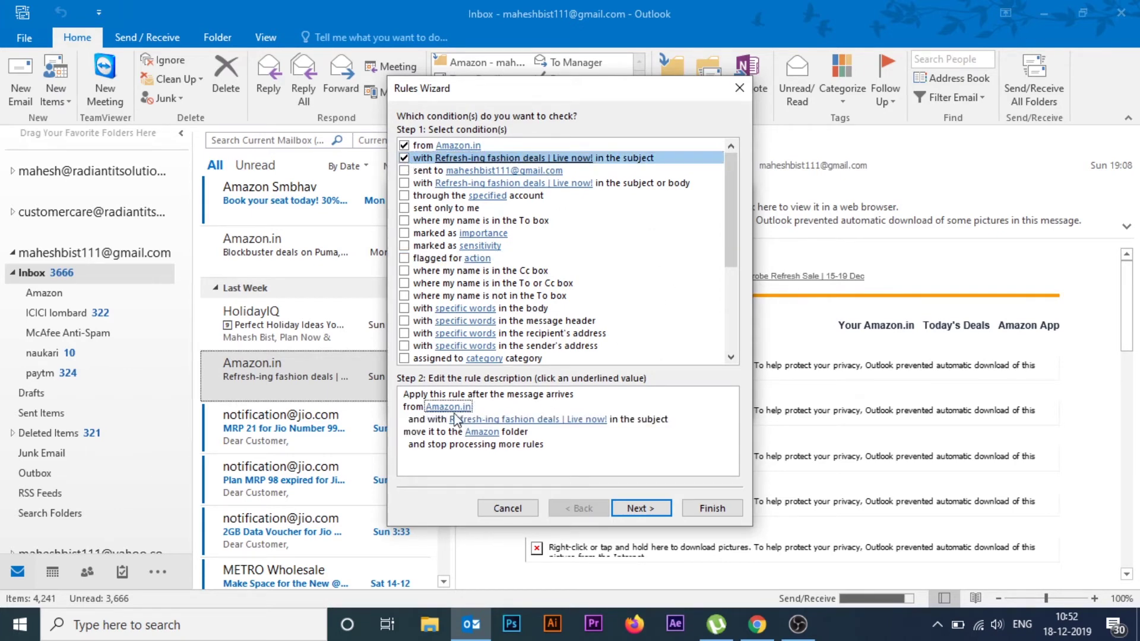
pyautogui.click(487, 420)
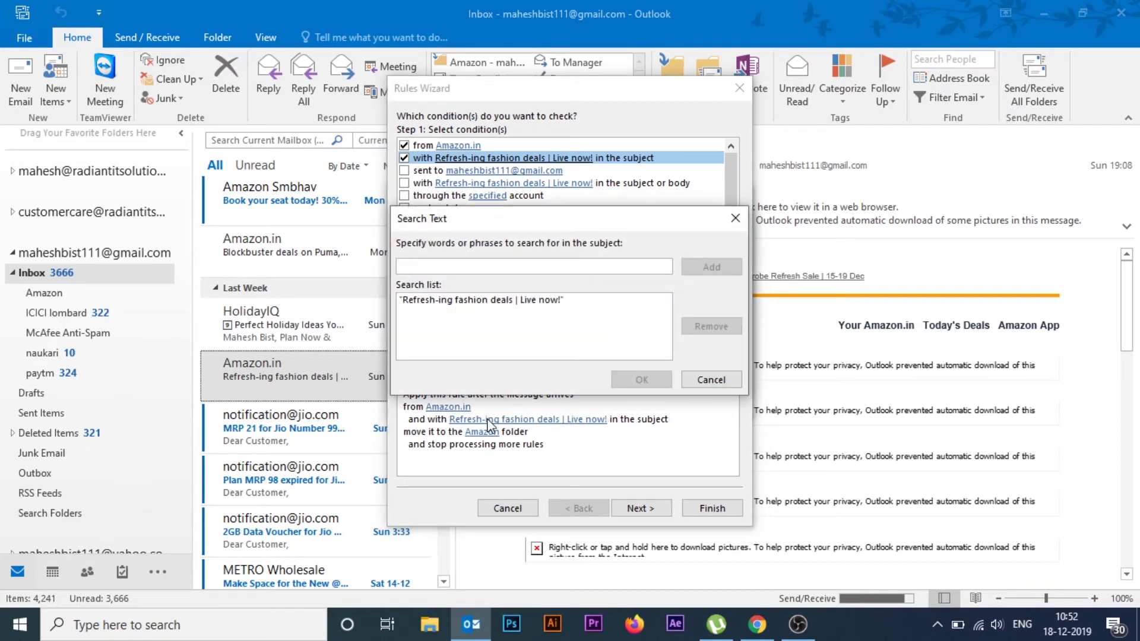
pyautogui.write('amazon')
pyautogui.click(724, 270)
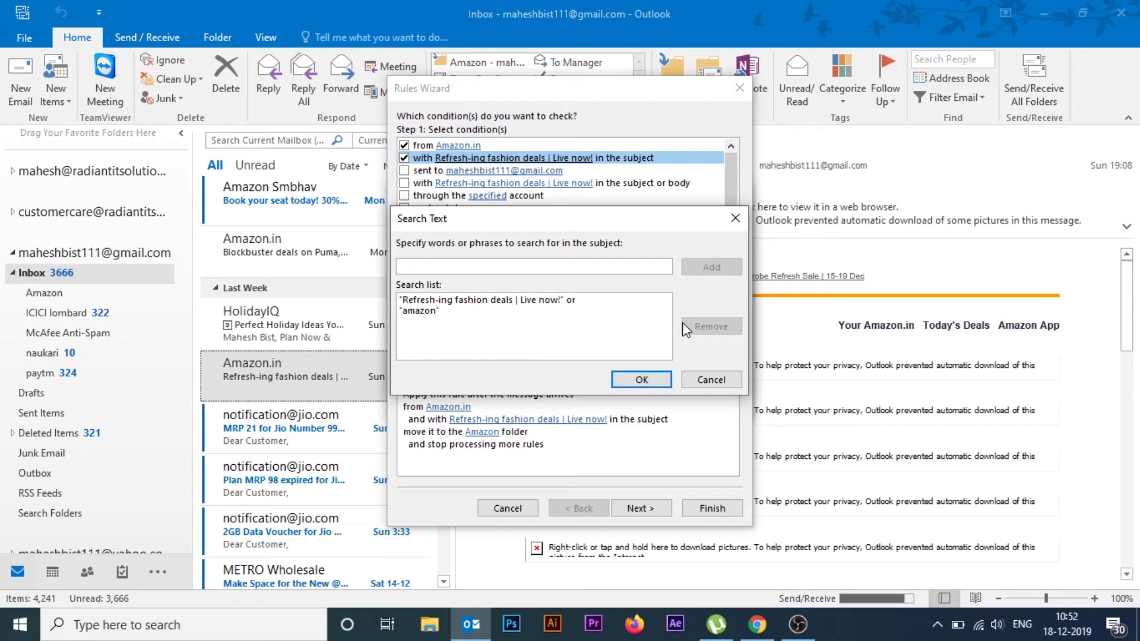
pyautogui.click(641, 379)
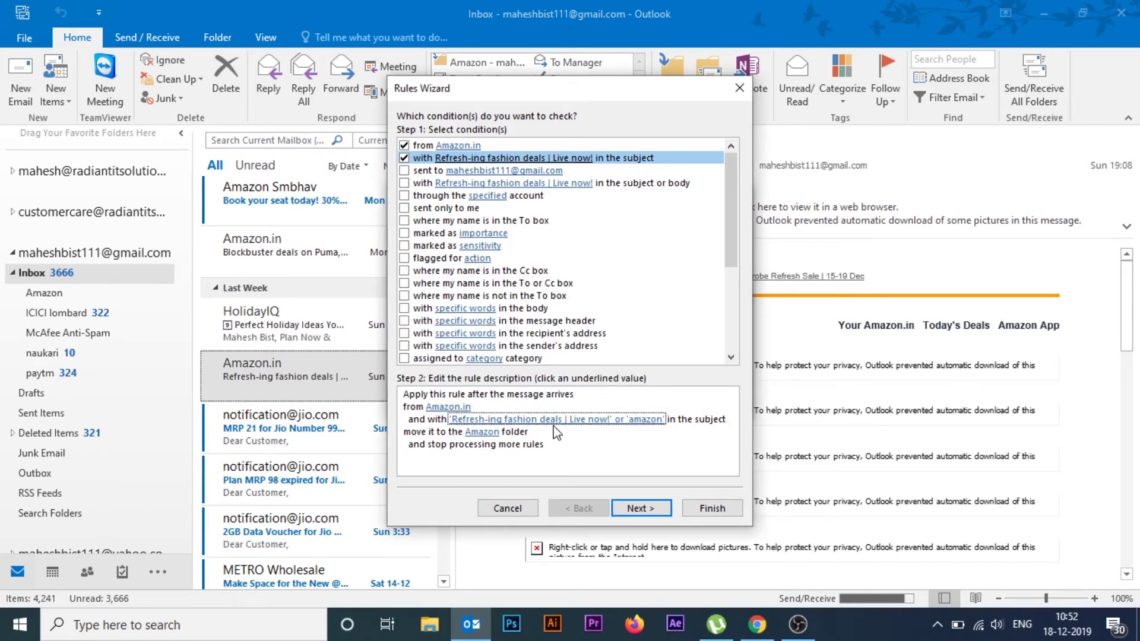
pyautogui.scroll(-4, 574, 305)
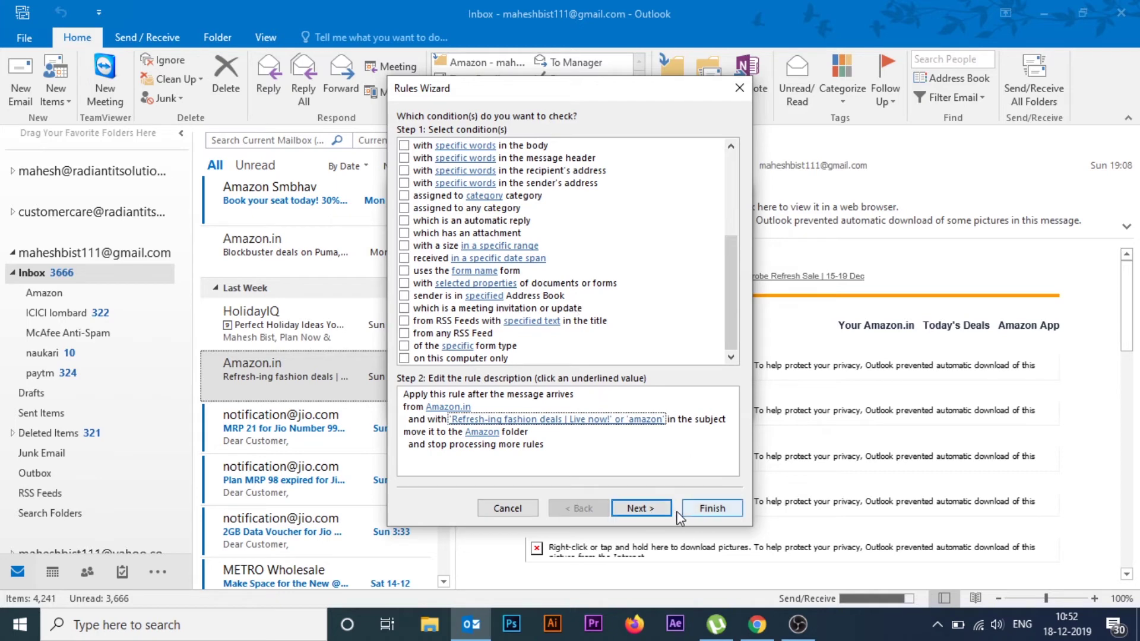
# - Proceed to the rule's actions and enable moving a copy to a specified folder, viewing the folder choices without picking one
pyautogui.click(641, 508)
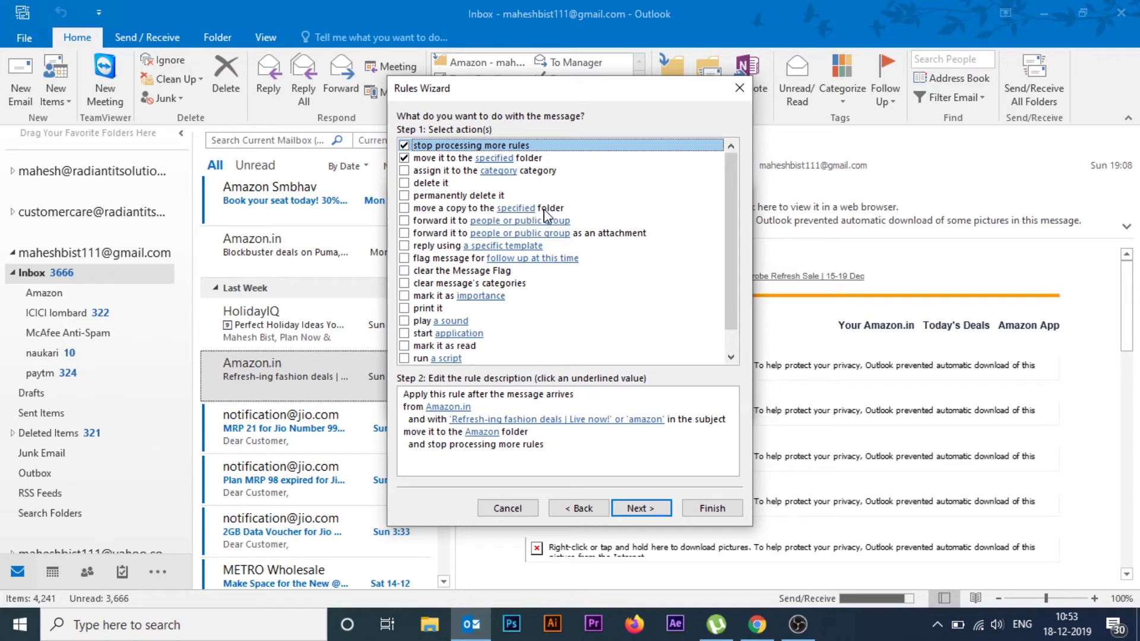
pyautogui.click(431, 209)
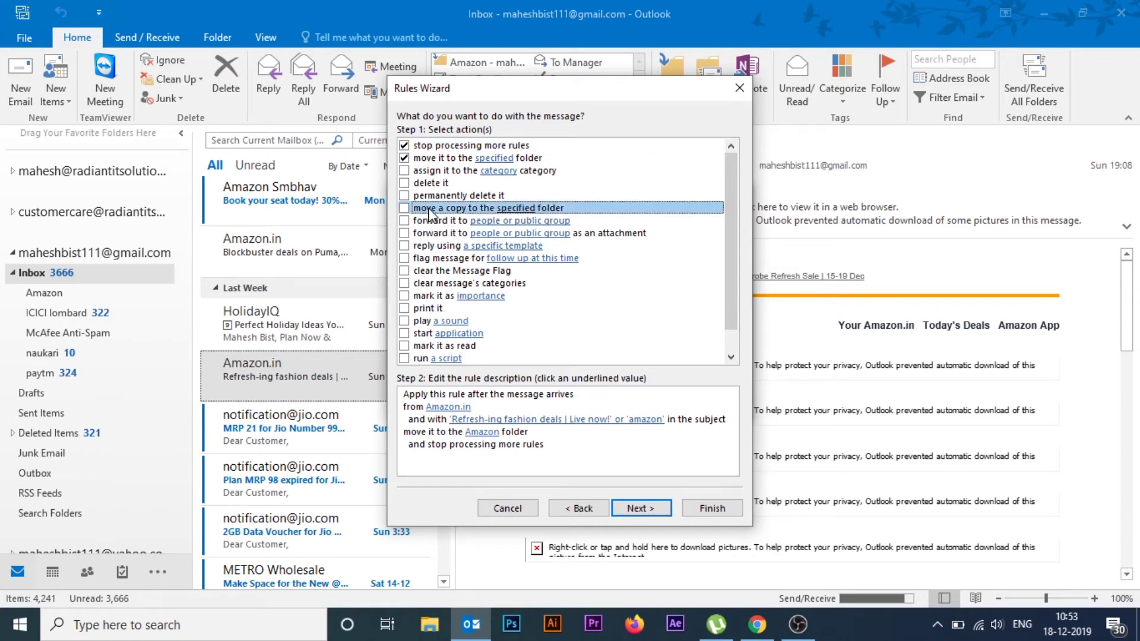
pyautogui.click(404, 208)
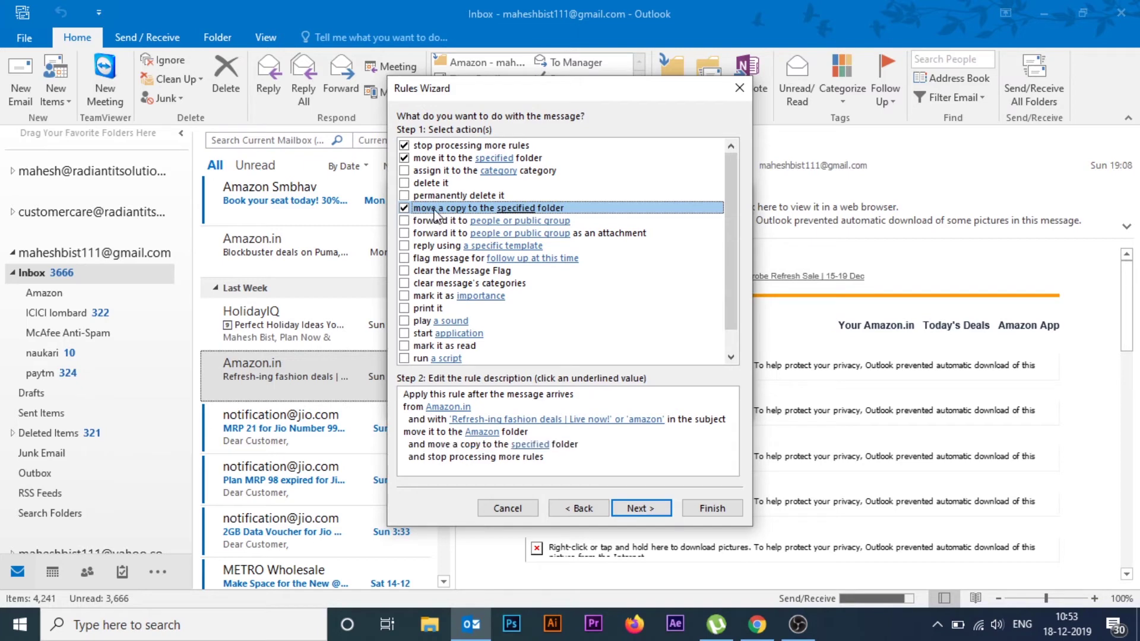
pyautogui.click(532, 447)
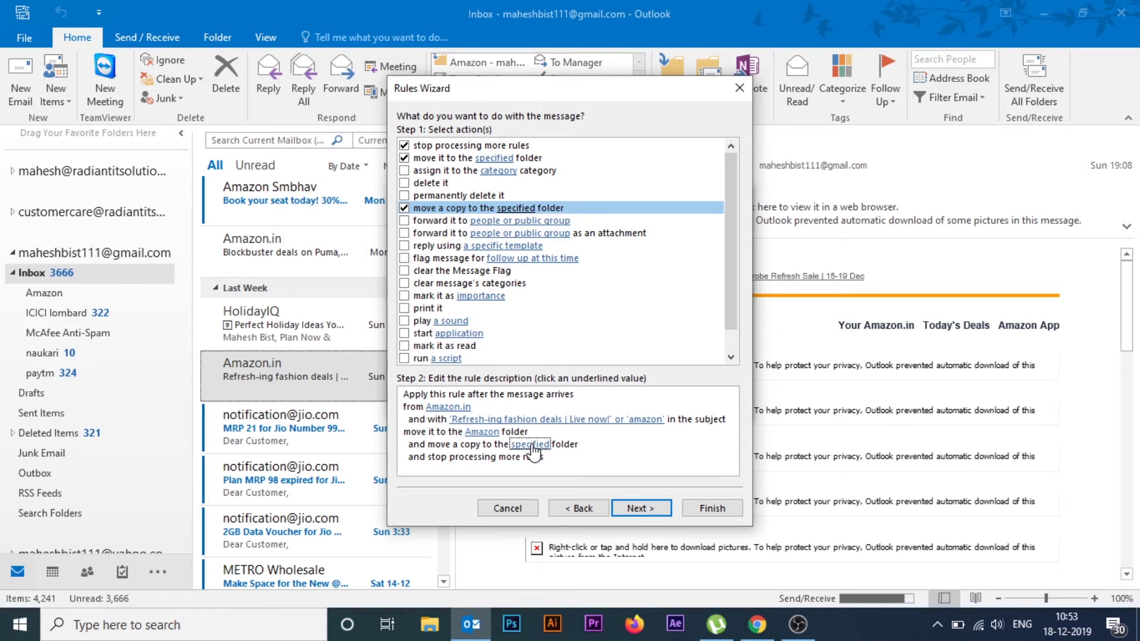
pyautogui.click(530, 445)
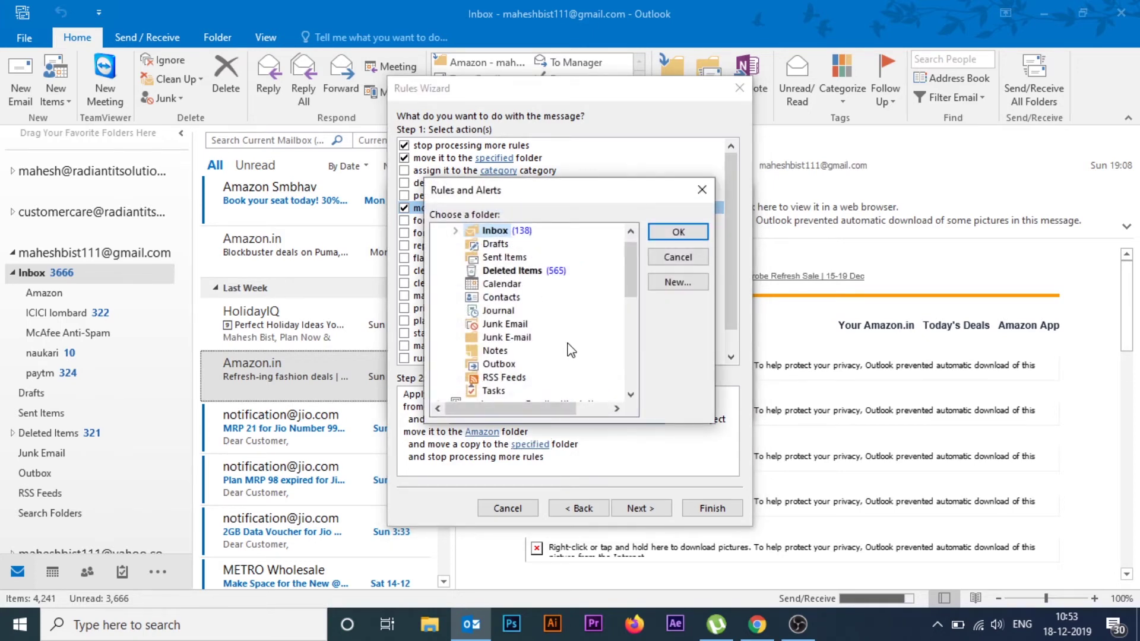
pyautogui.click(660, 259)
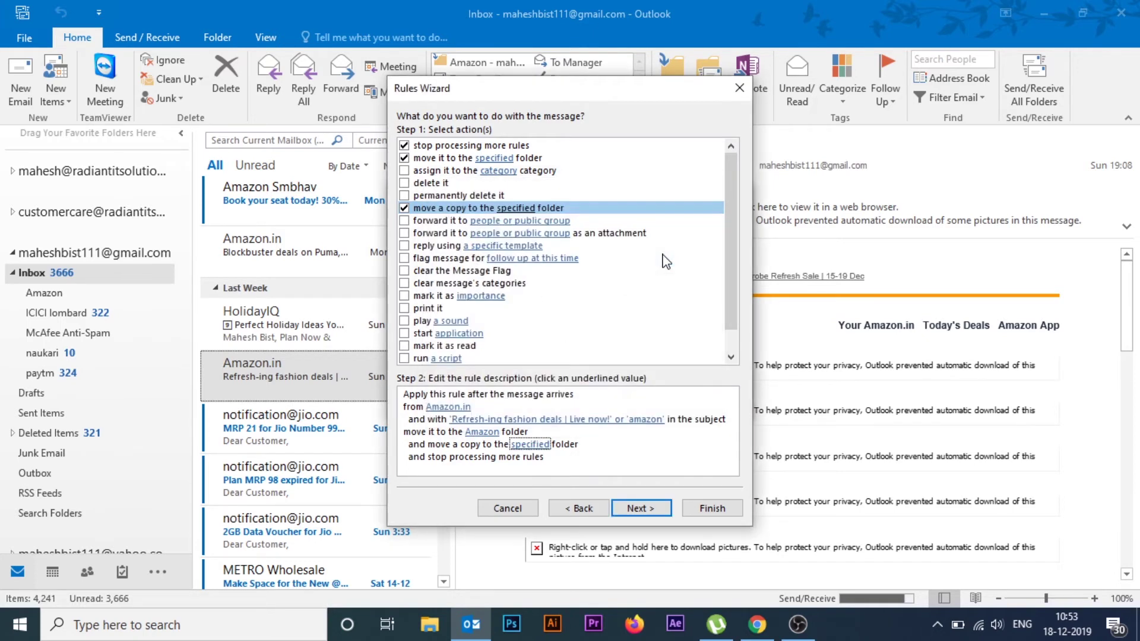
# - Disable the action that moves a copy to a specified folder and proceed to the rule's exceptions
pyautogui.click(404, 208)
pyautogui.click(587, 400)
pyautogui.click(652, 509)
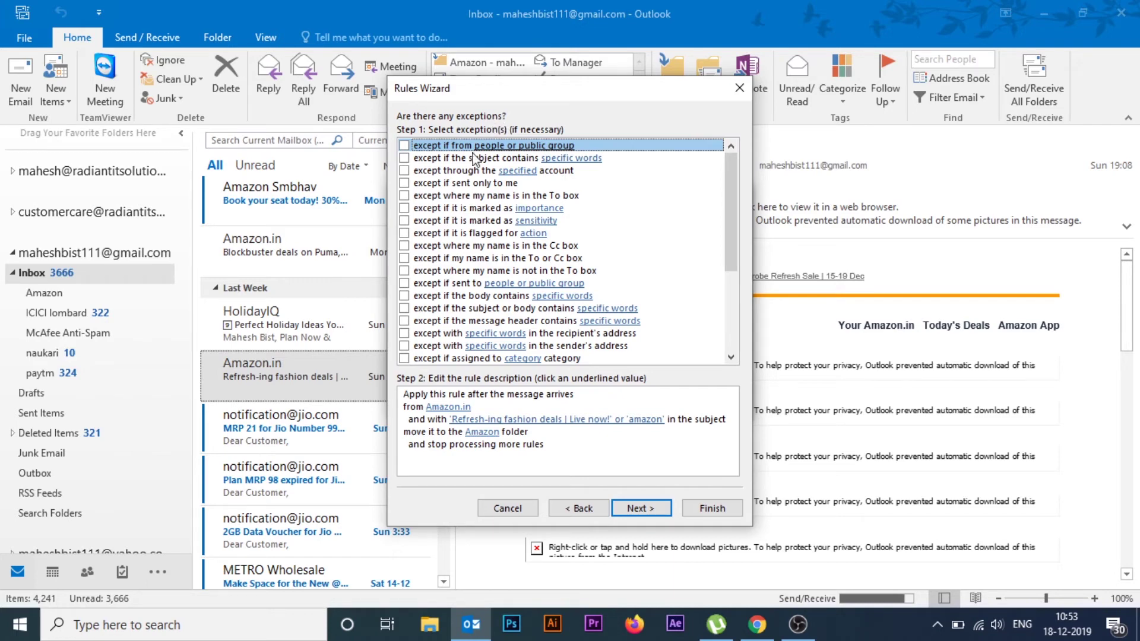
# - Try out the specified-account and from-people-or-public-group exceptions on the Amazon.in rule, and clear both again
pyautogui.click(405, 171)
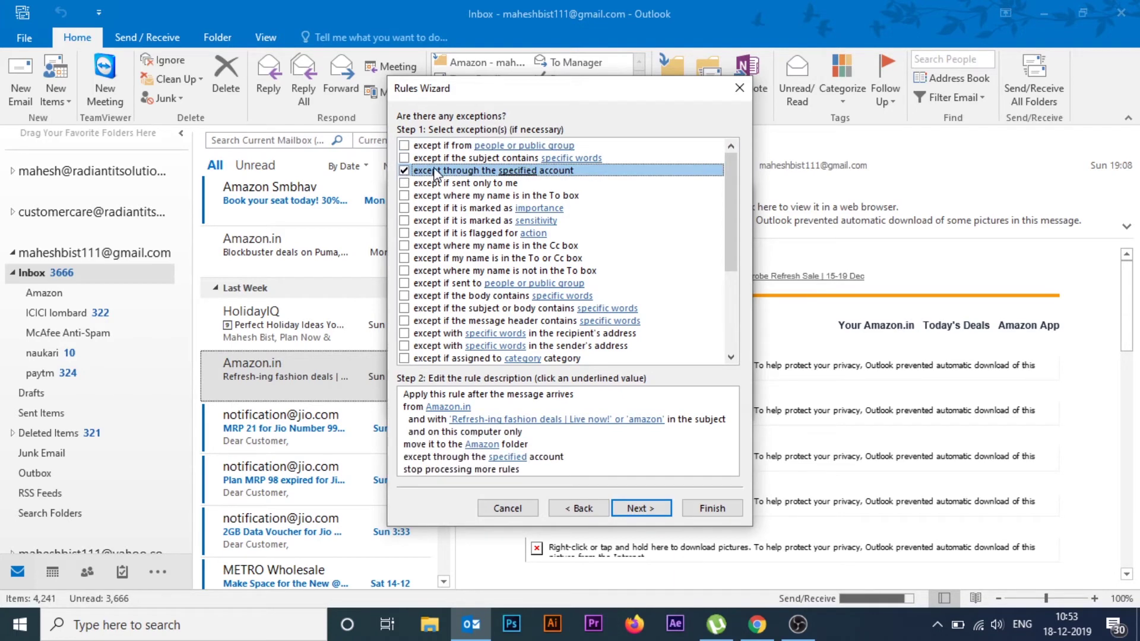
pyautogui.click(508, 457)
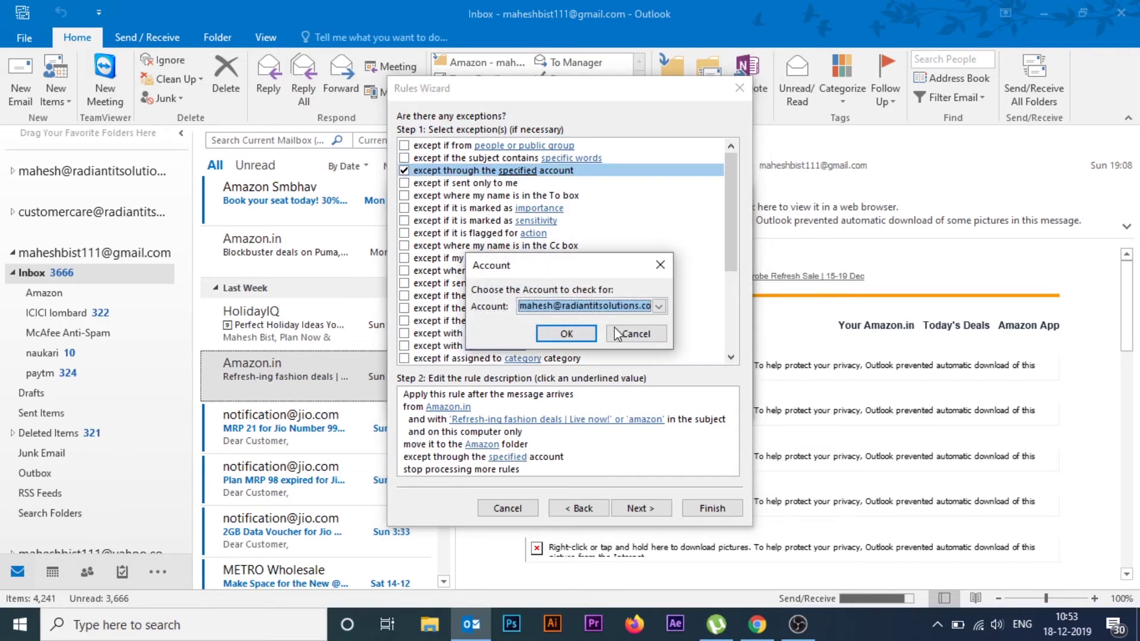
pyautogui.click(634, 333)
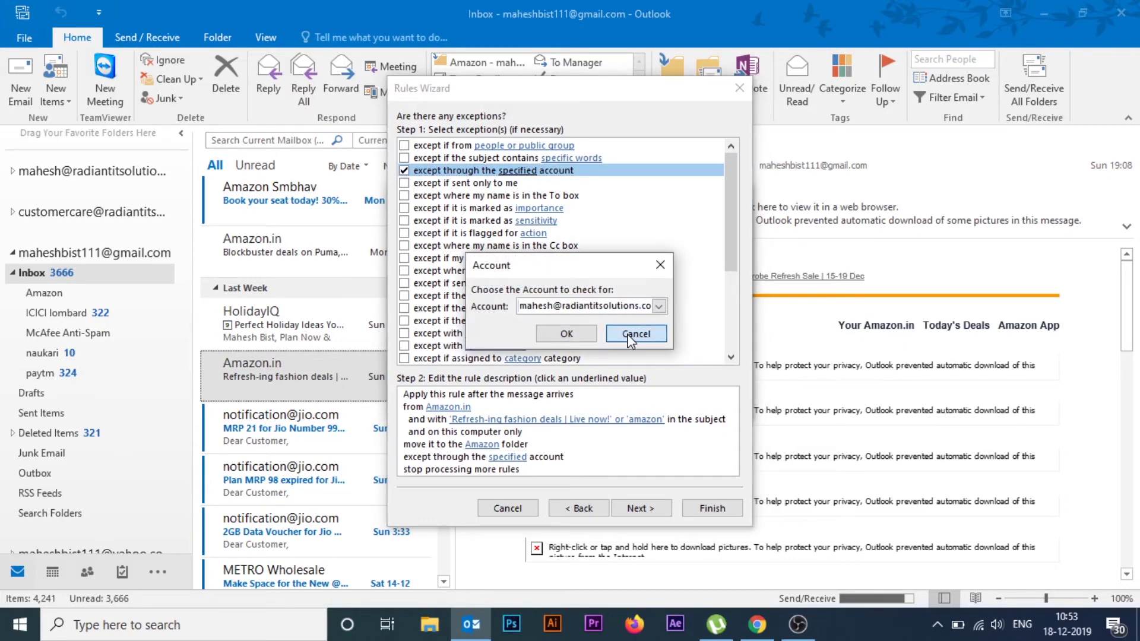
pyautogui.click(404, 171)
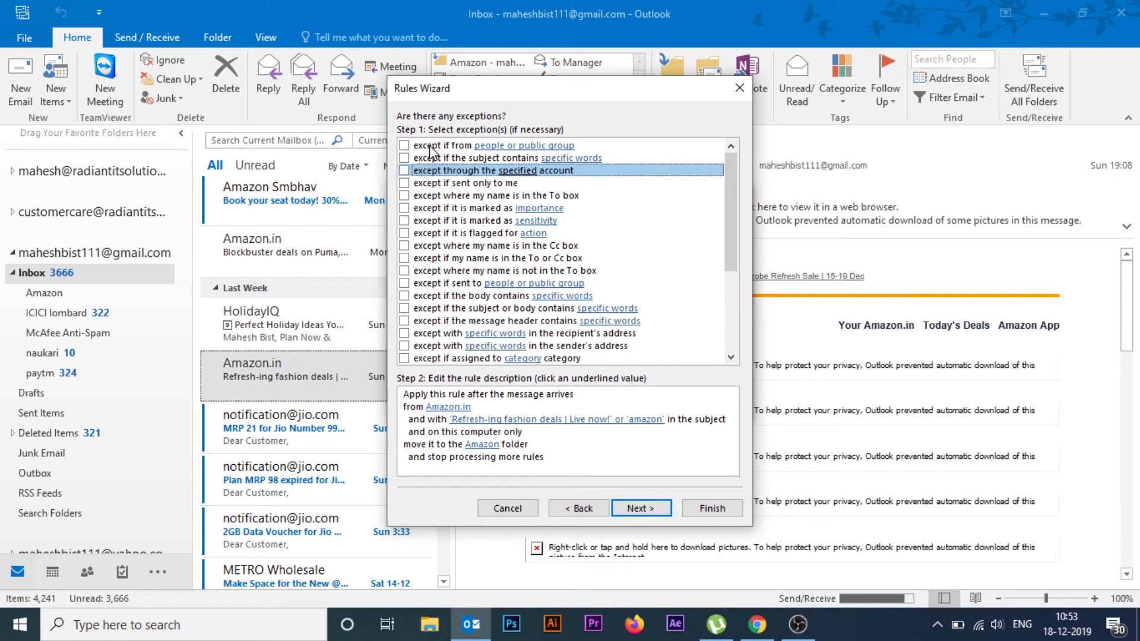
pyautogui.click(404, 146)
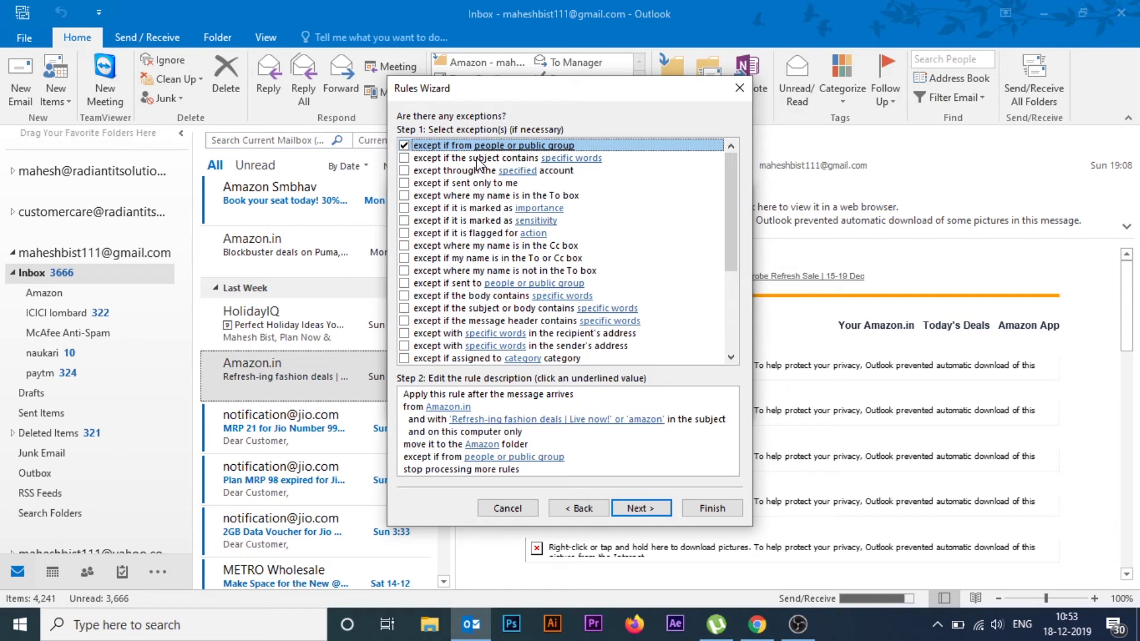
pyautogui.click(539, 457)
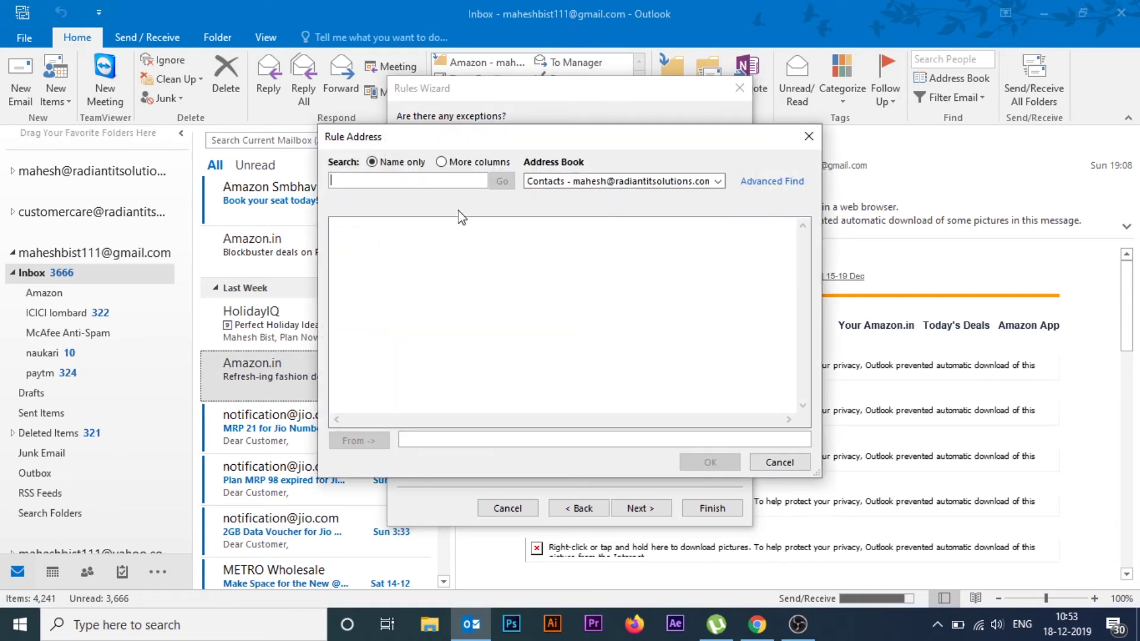
pyautogui.click(764, 465)
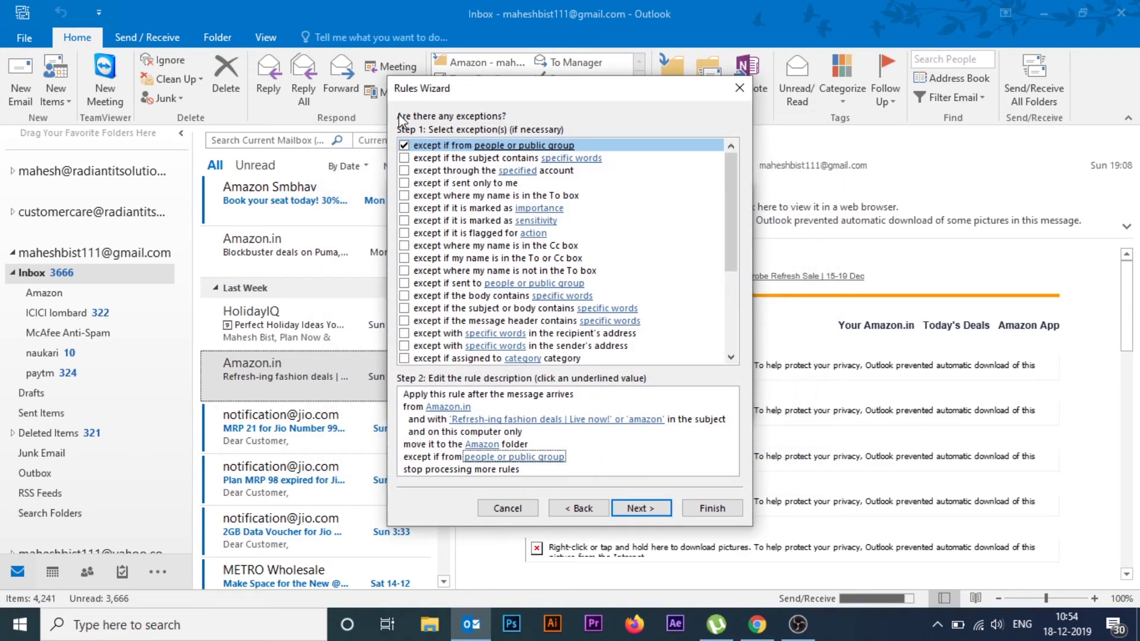
pyautogui.click(404, 147)
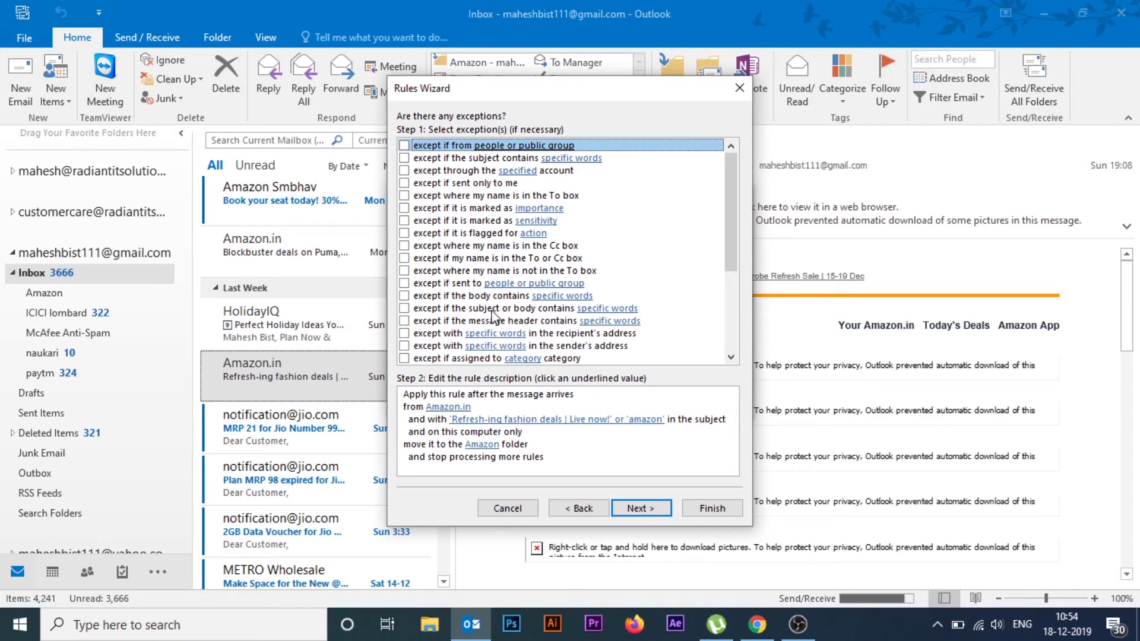
# - Set the Amazon.in rule to run now on messages already in Inbox, finish it, and open the Amazon folder
pyautogui.click(638, 508)
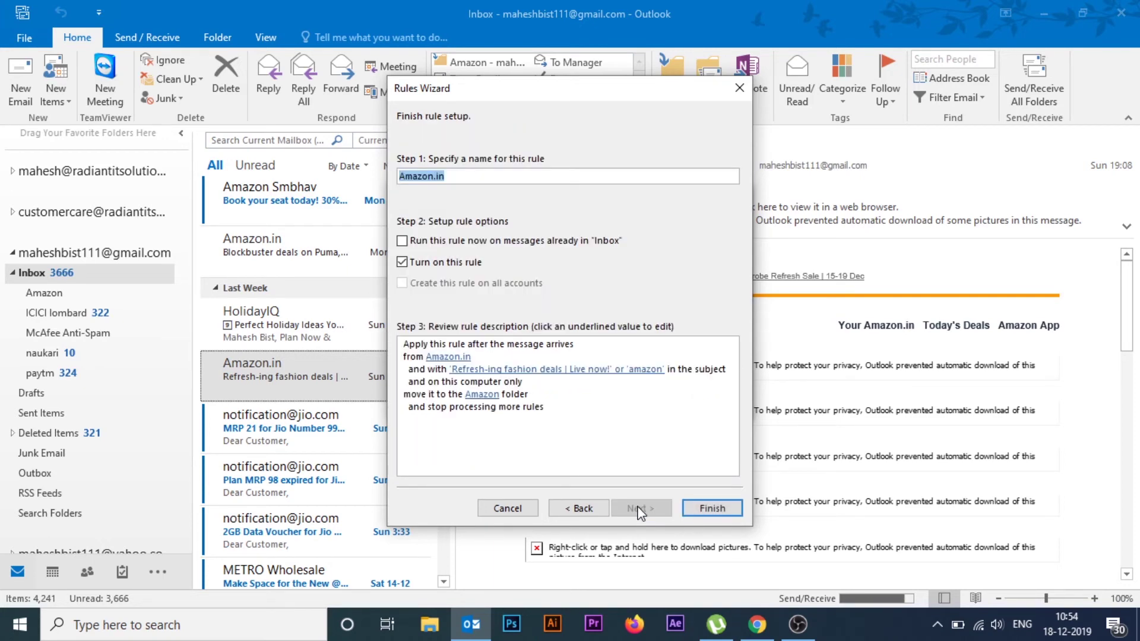
pyautogui.click(402, 243)
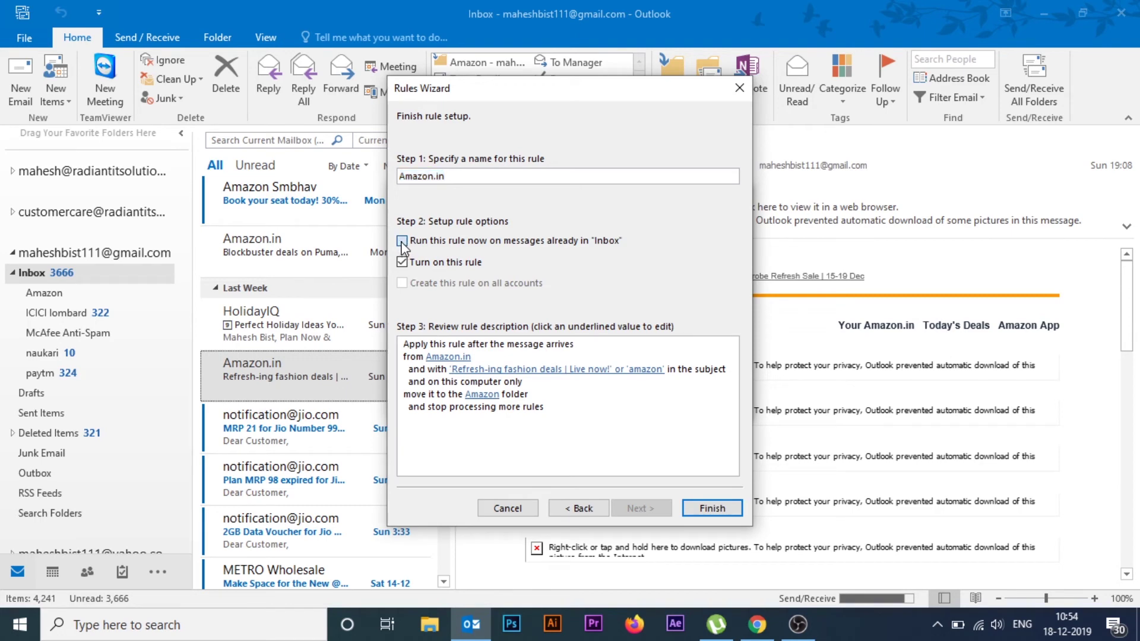
pyautogui.click(703, 509)
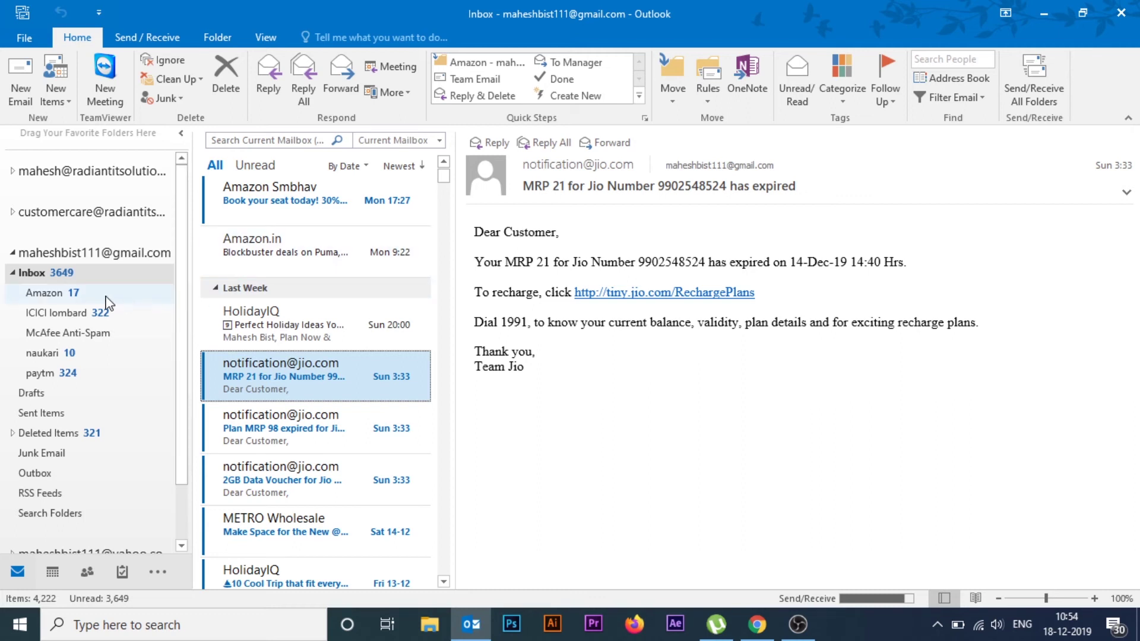
pyautogui.click(74, 295)
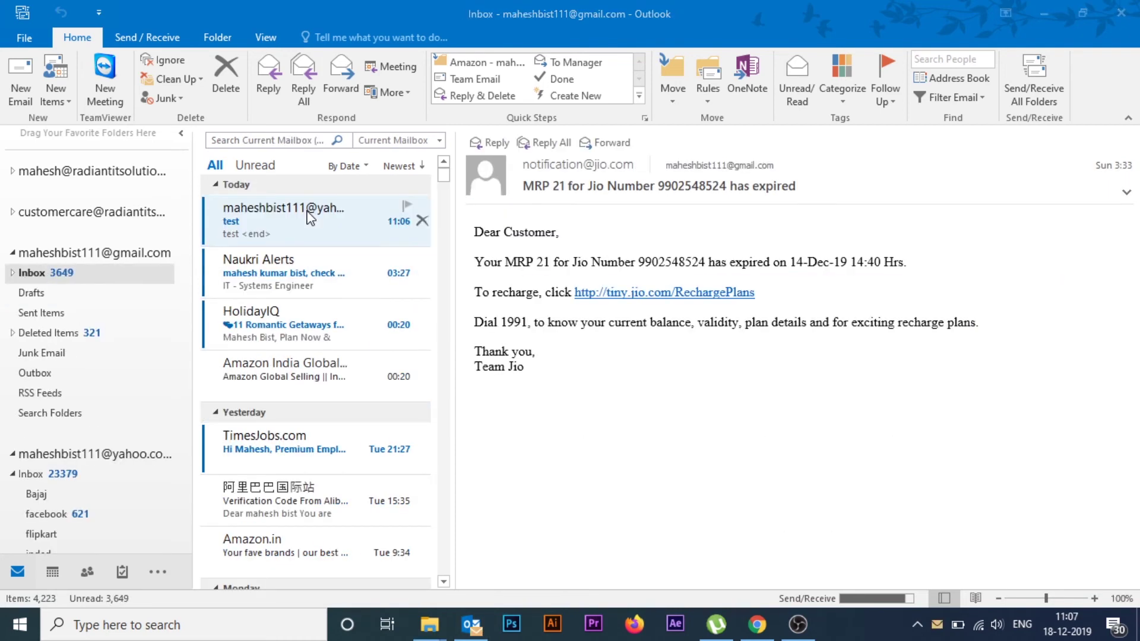
# - View the newest message with the subject "test" and create a subfolder named "Ma" under the Gmail account's Inbox
pyautogui.click(309, 217)
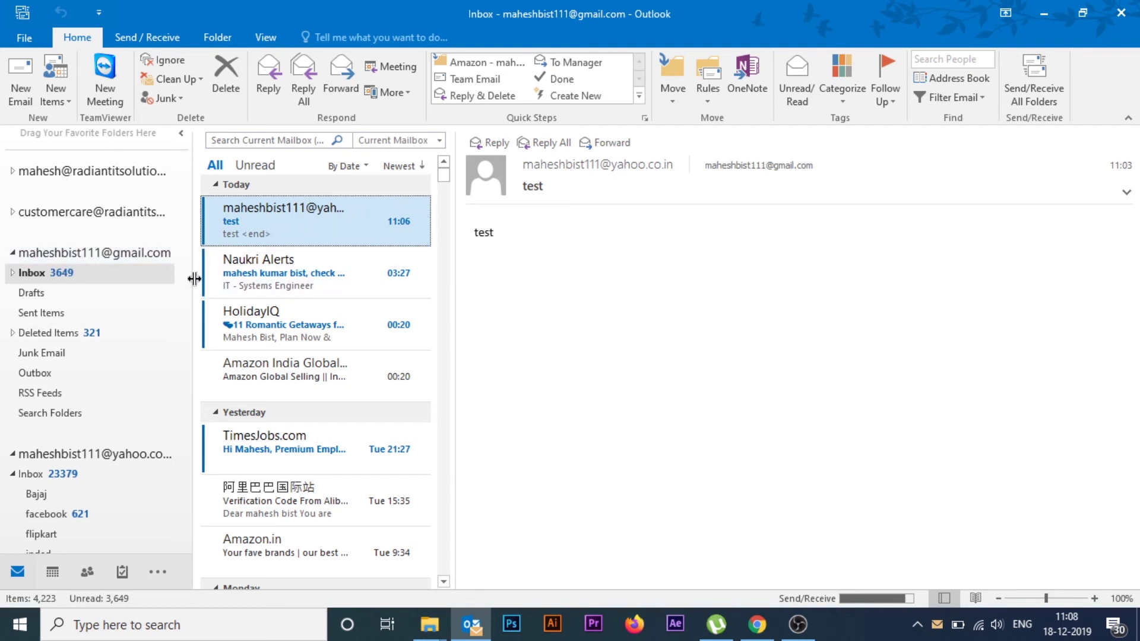
pyautogui.click(12, 273)
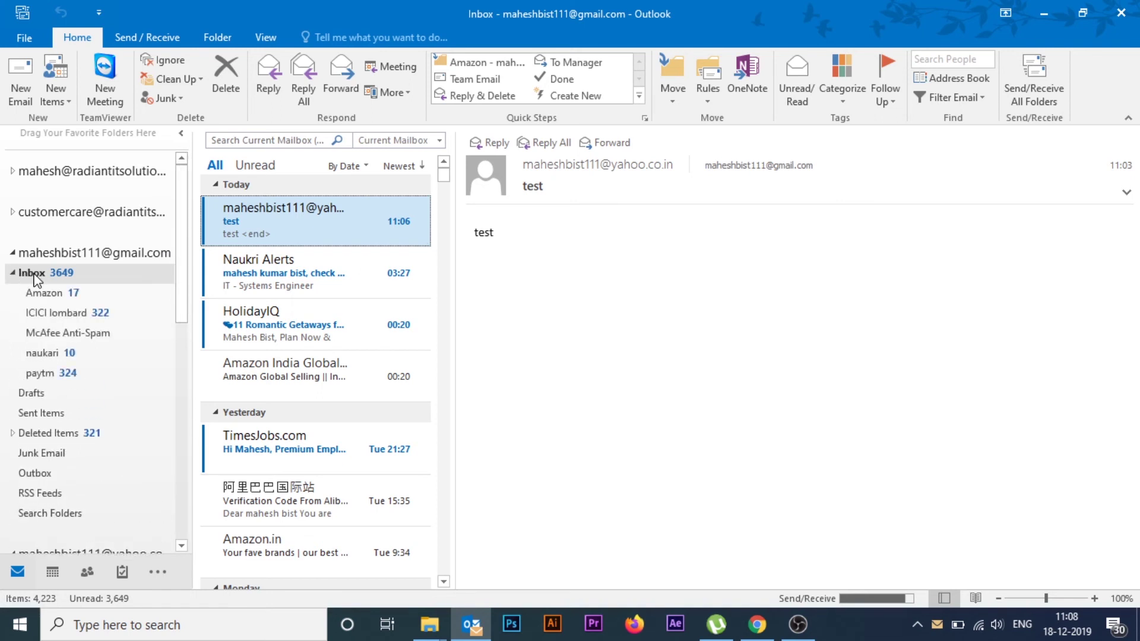
pyautogui.rightClick(36, 279)
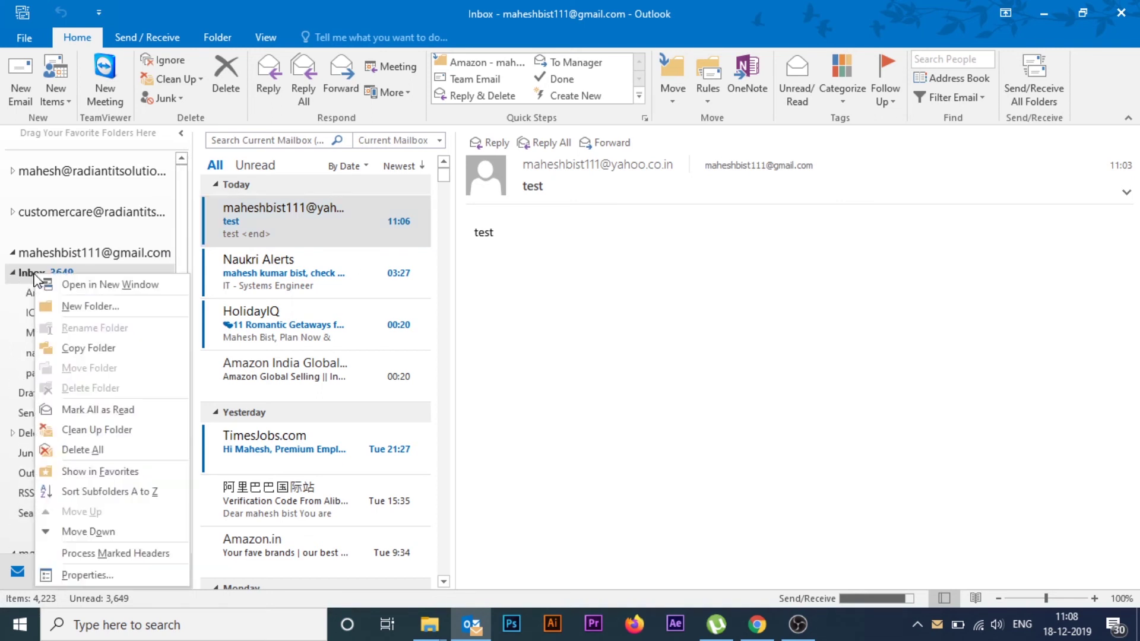
pyautogui.click(86, 306)
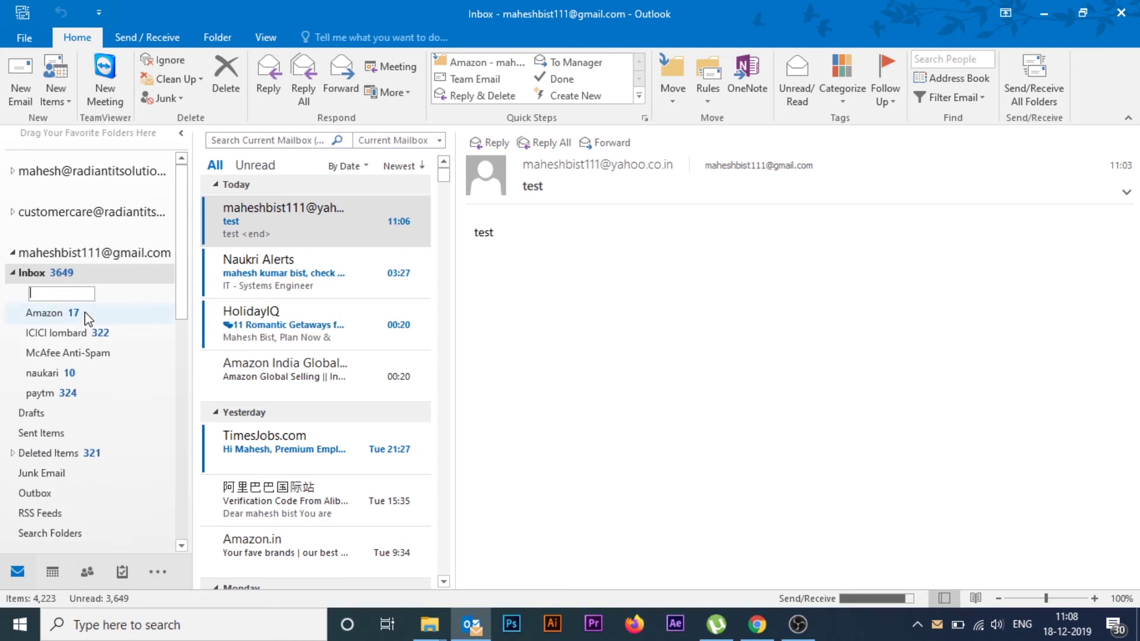
pyautogui.write('Ma')
pyautogui.press('Return')
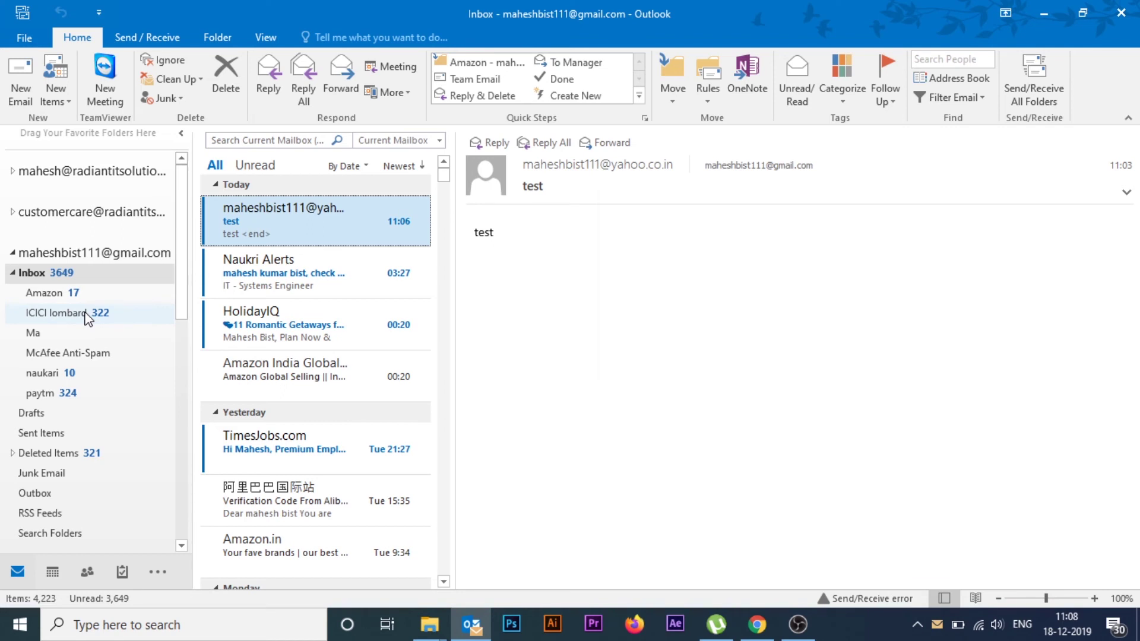
# - Rename the "Ma" subfolder to the test message sender's first name and return to the Inbox
pyautogui.click(57, 336)
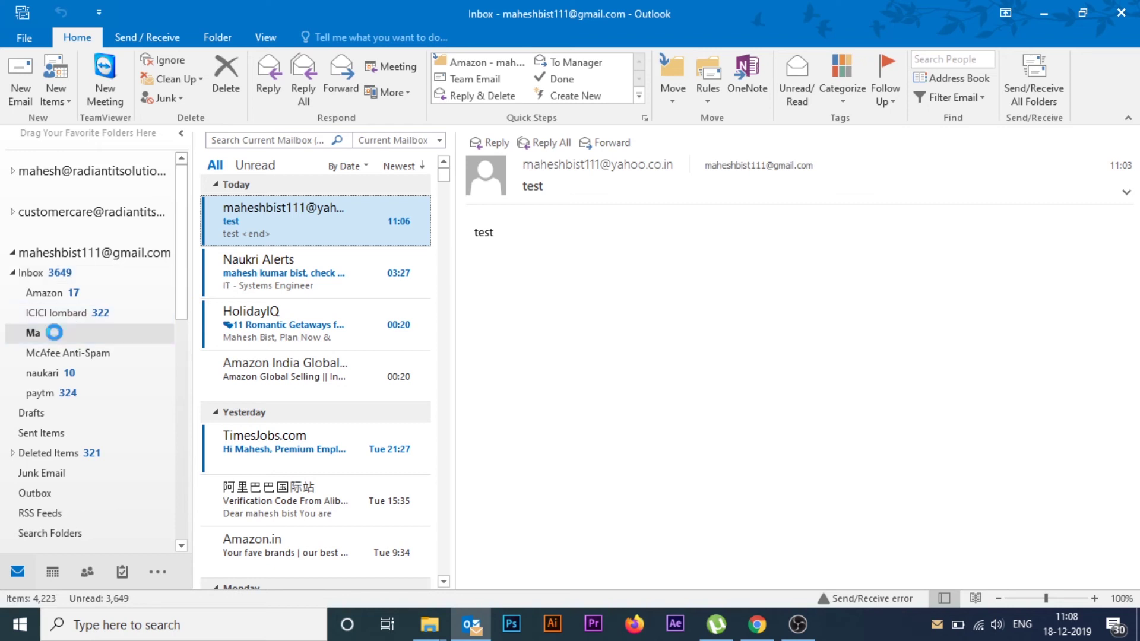
pyautogui.rightClick(58, 337)
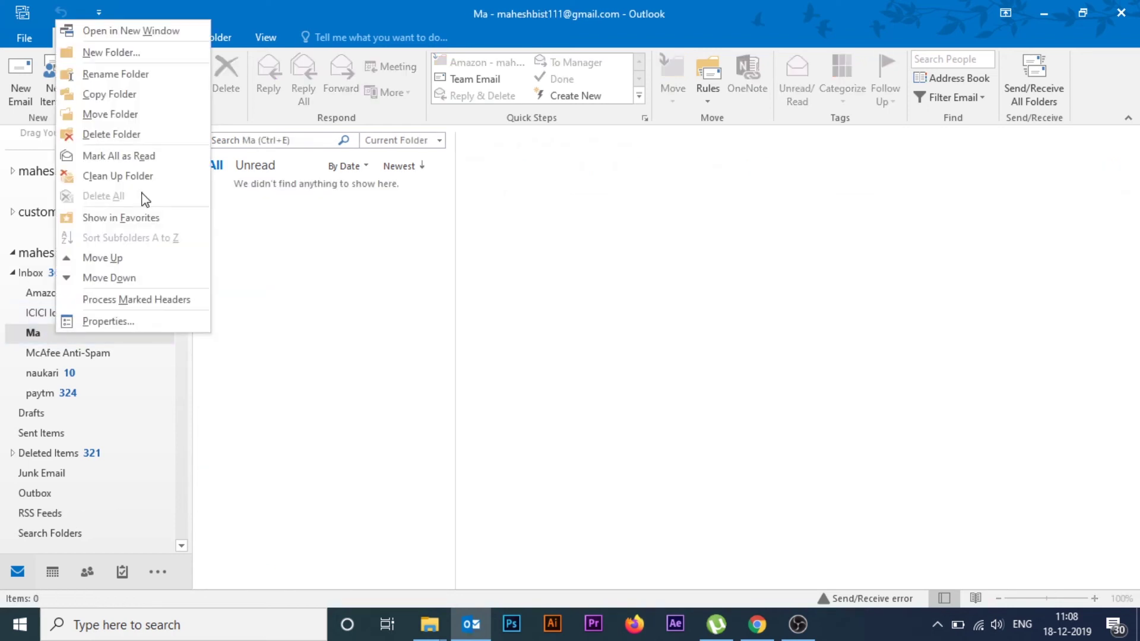
pyautogui.click(144, 76)
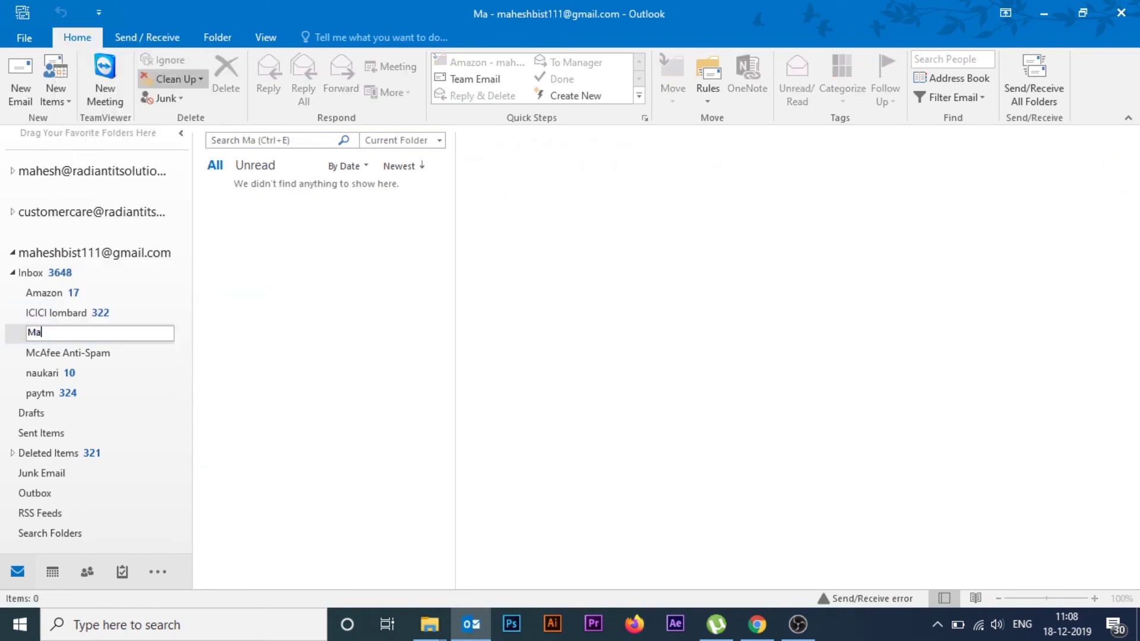
pyautogui.click(59, 274)
# - Create a rule from the "test" message that always moves mail from its sender to the subfolder bearing the sender's first name
pyautogui.rightClick(277, 209)
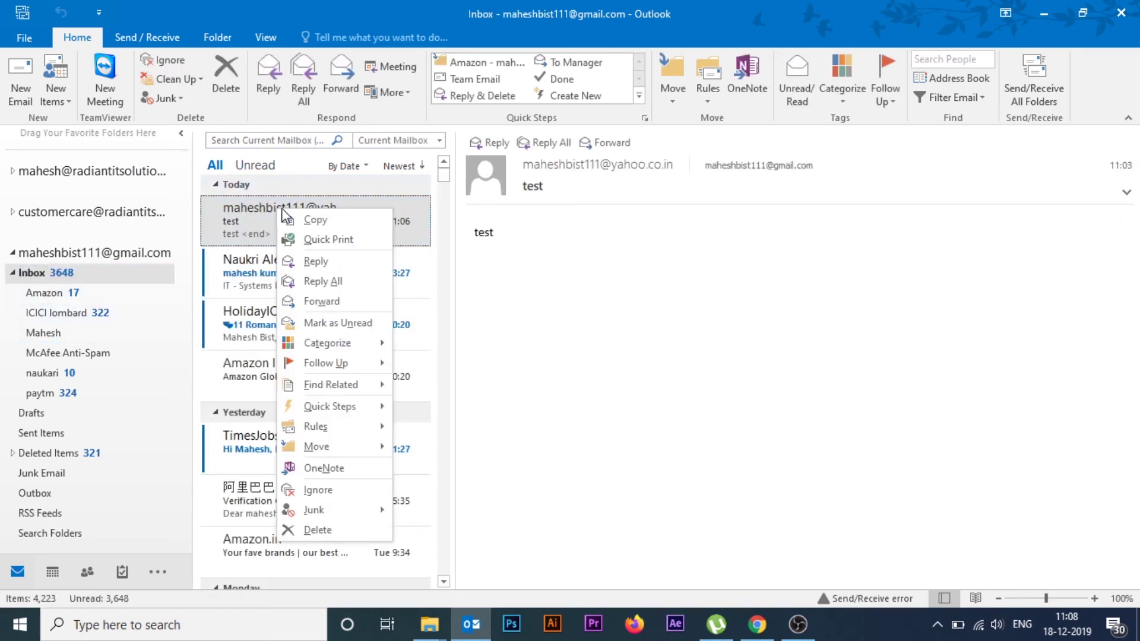
pyautogui.click(718, 95)
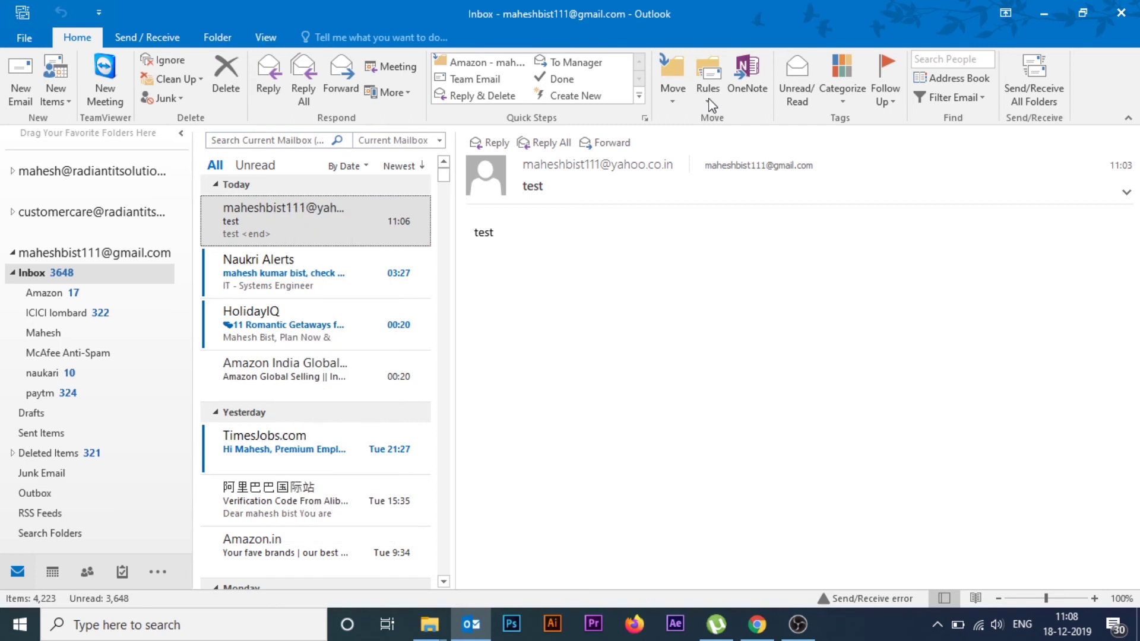
pyautogui.click(710, 95)
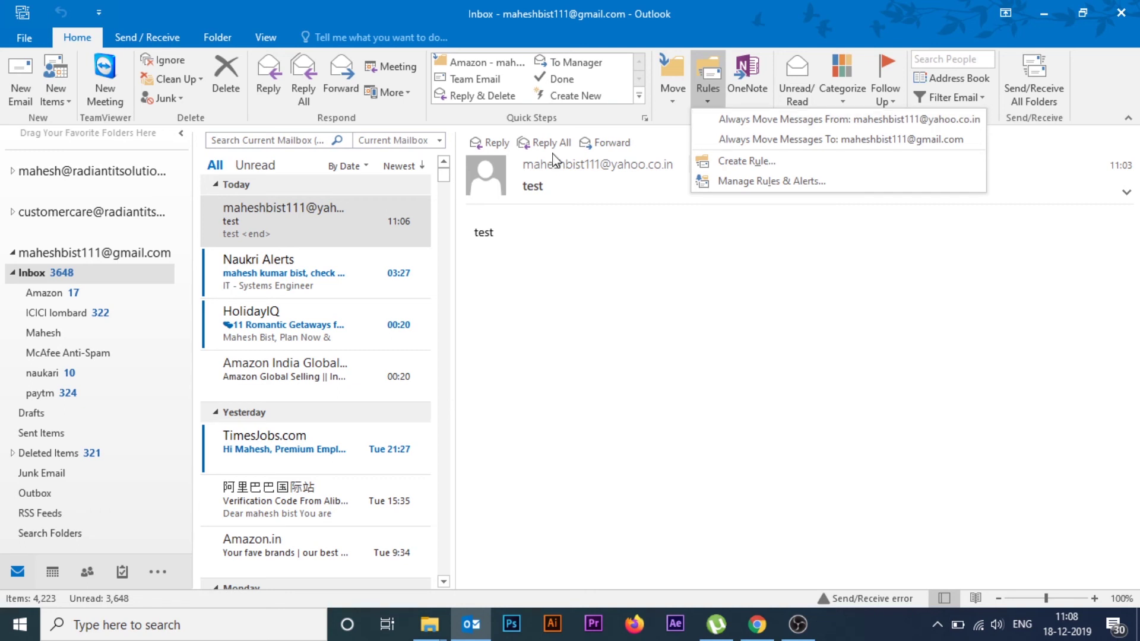
pyautogui.click(796, 122)
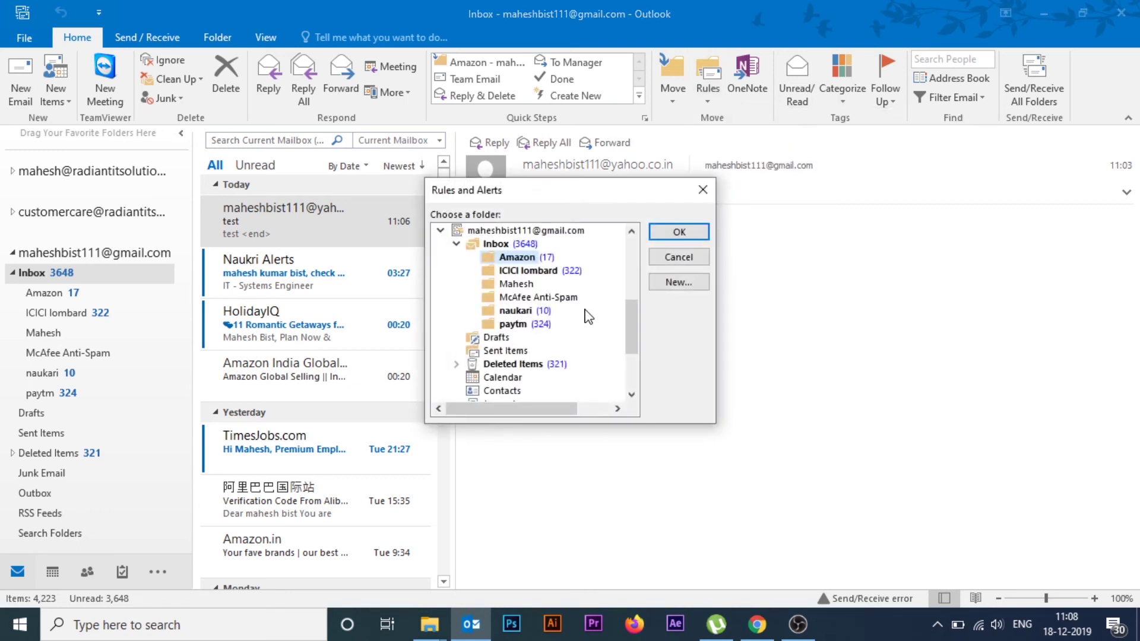
pyautogui.click(518, 284)
pyautogui.click(678, 233)
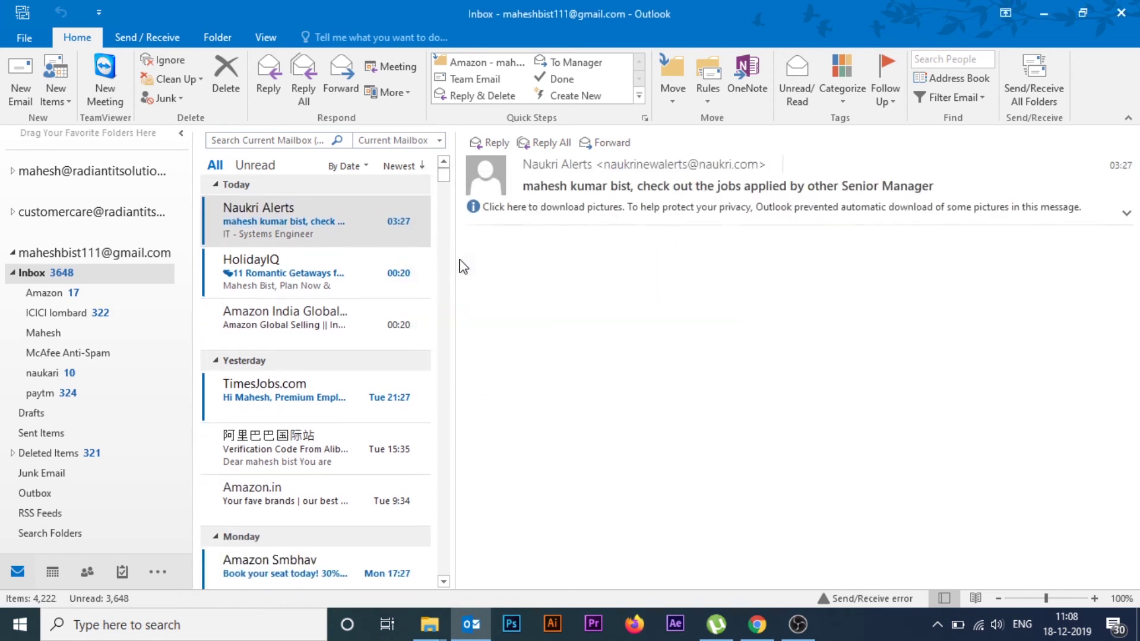
# - Open the sender's subfolder and check the sender of each message in it, including "exchange", "server413", "server 2012r2" and "test"
pyautogui.click(46, 332)
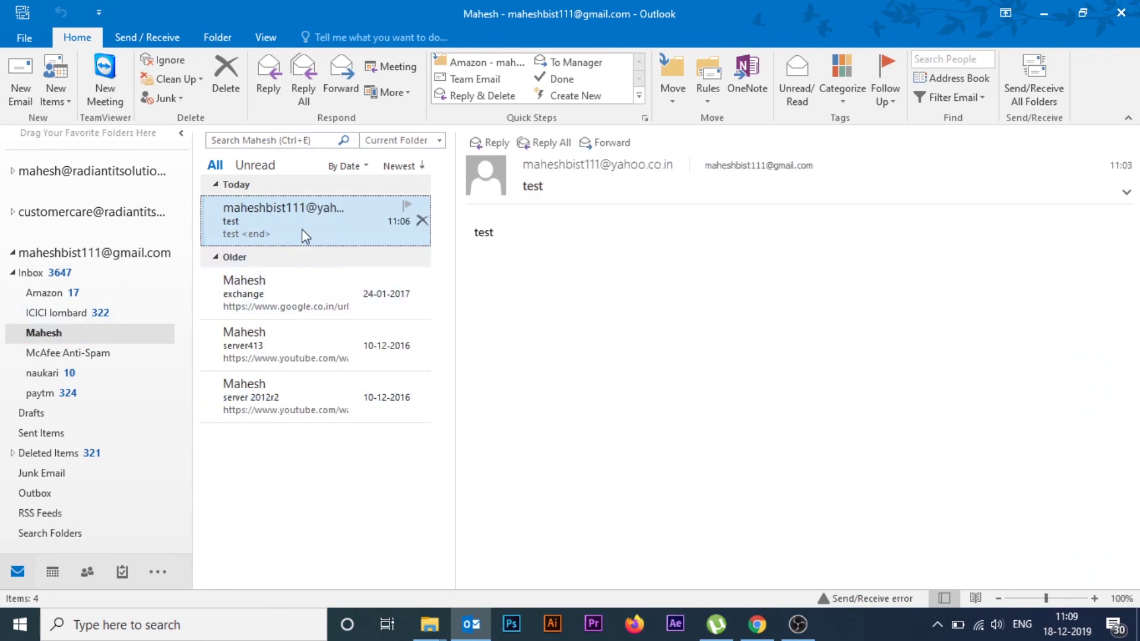
pyautogui.click(285, 291)
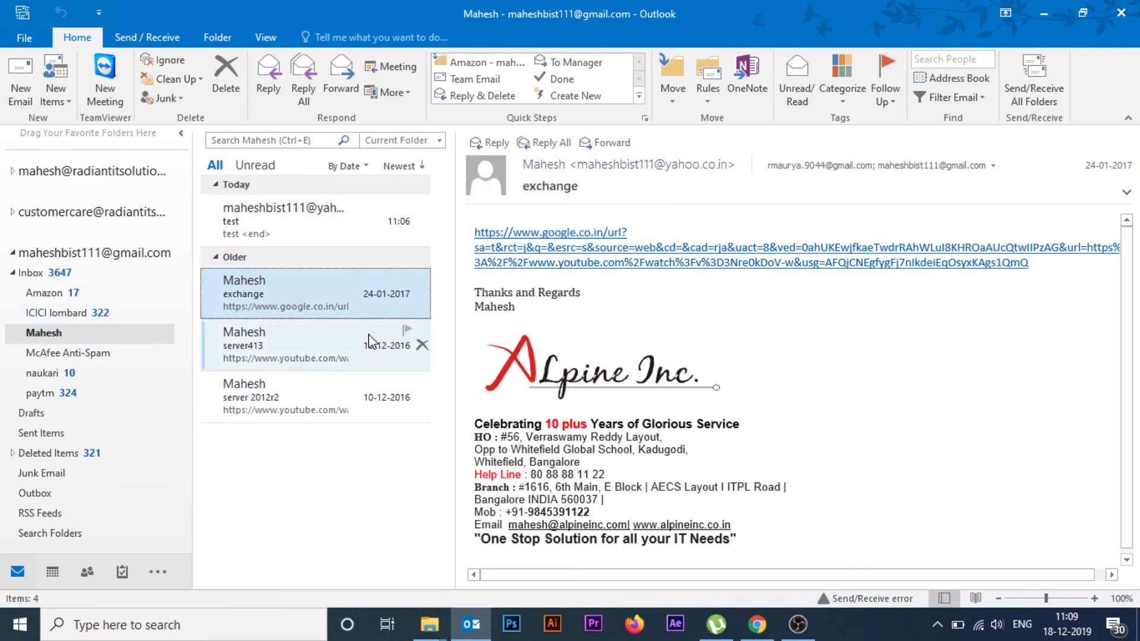
pyautogui.click(286, 353)
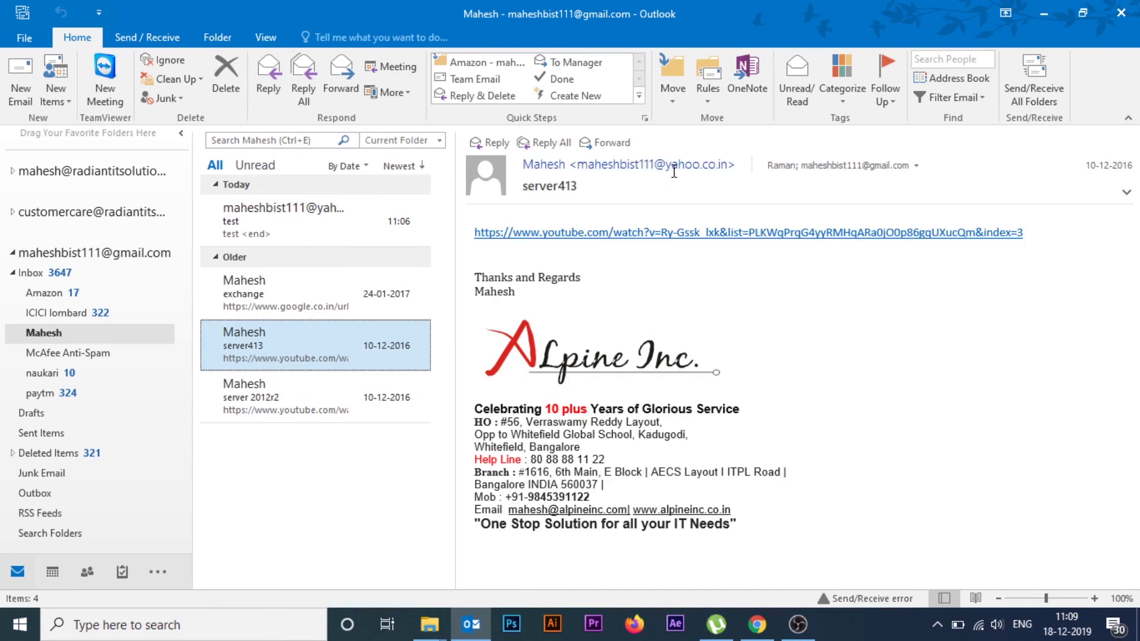
pyautogui.click(334, 408)
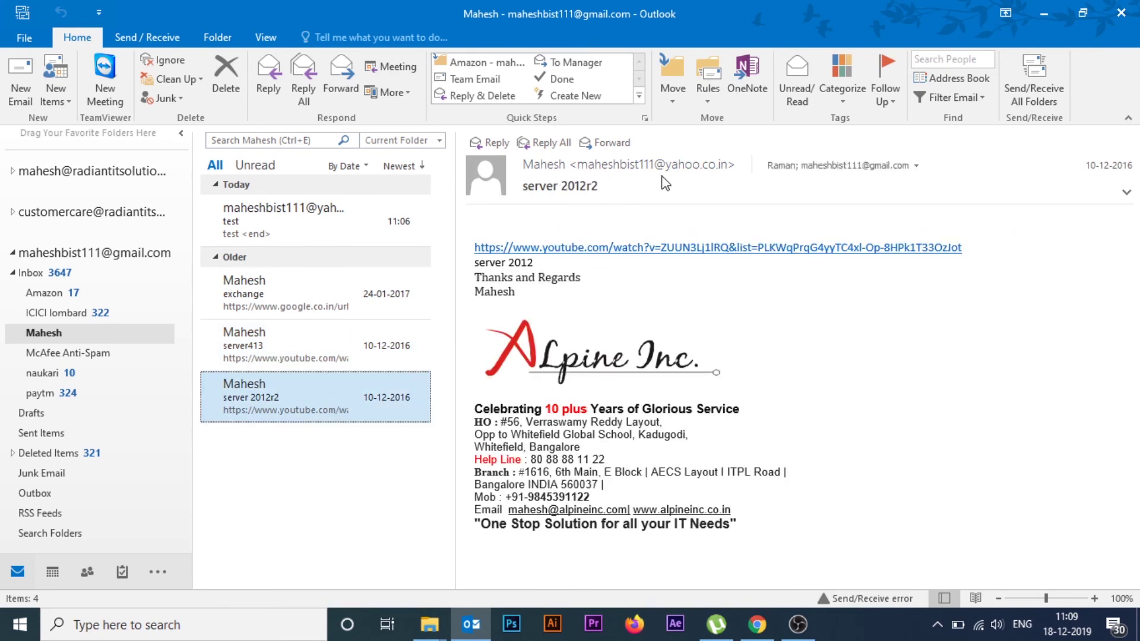
pyautogui.click(281, 223)
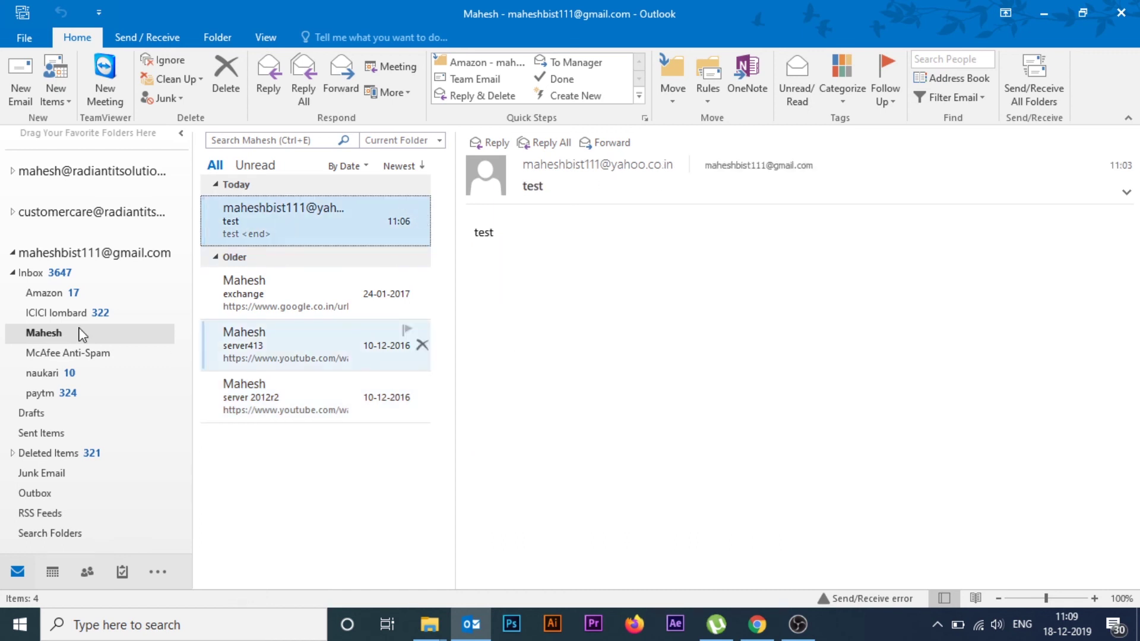
# - Start a new email sent from the Yahoo account and address it to the Gmail account
pyautogui.click(18, 95)
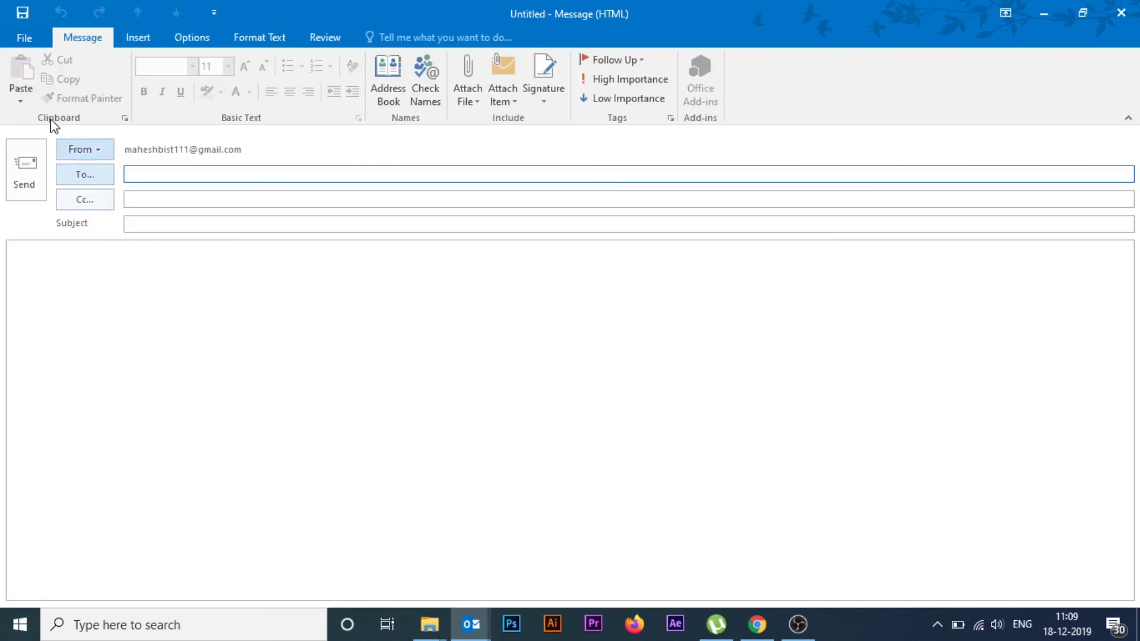
pyautogui.click(92, 150)
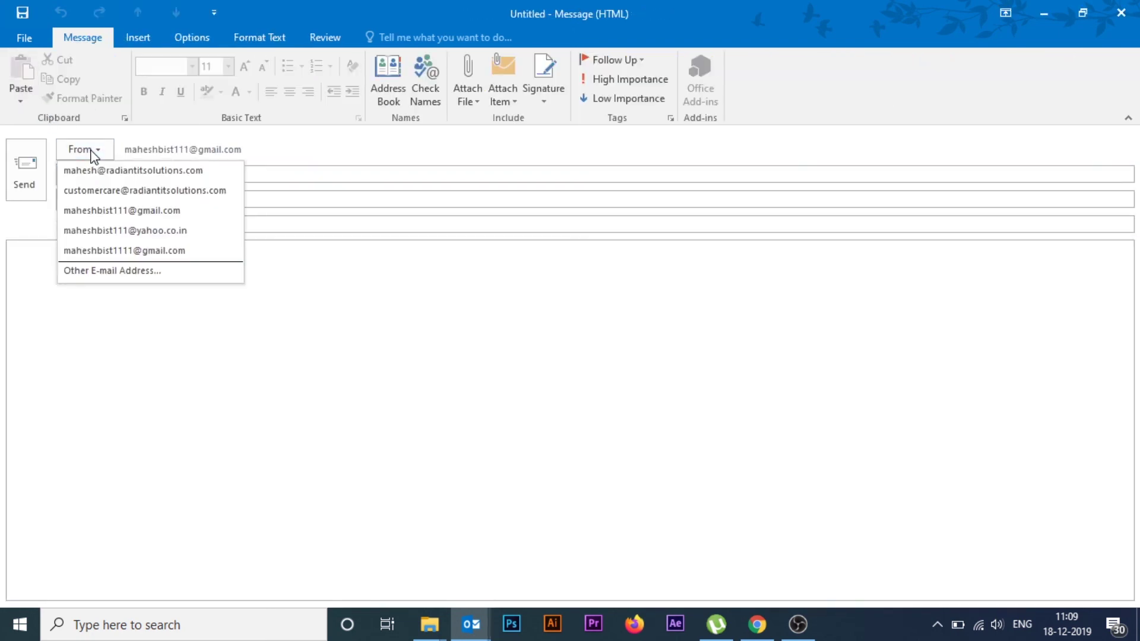
pyautogui.click(122, 231)
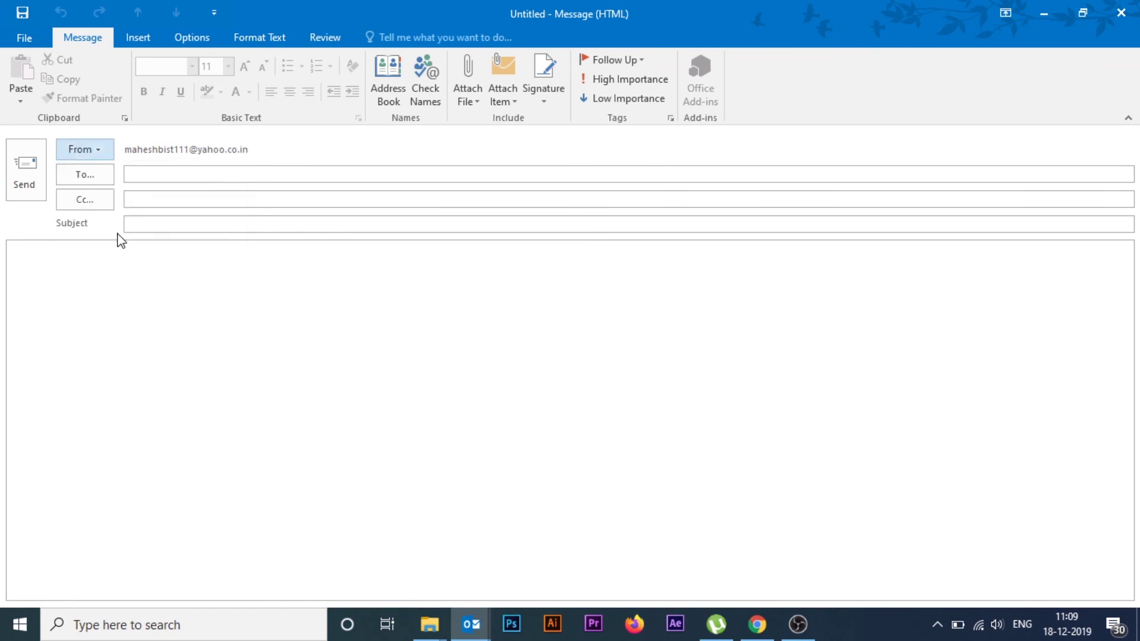
pyautogui.click(142, 178)
pyautogui.write('ma')
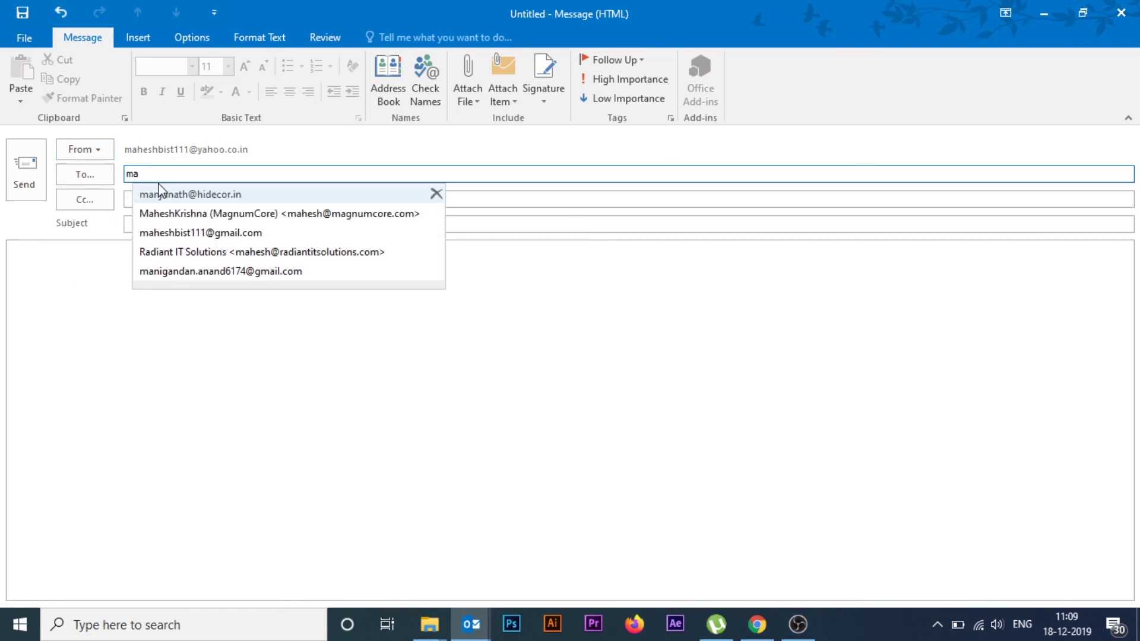
pyautogui.click(212, 232)
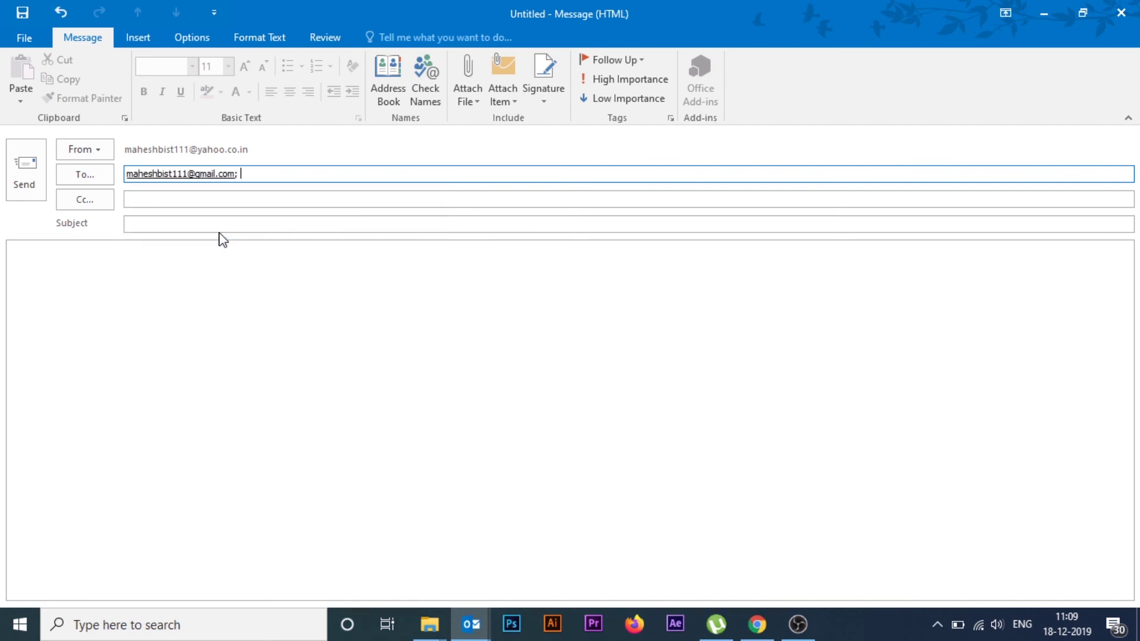
# - Fill in "test" as both the subject and the message body, and send the email
pyautogui.click(182, 224)
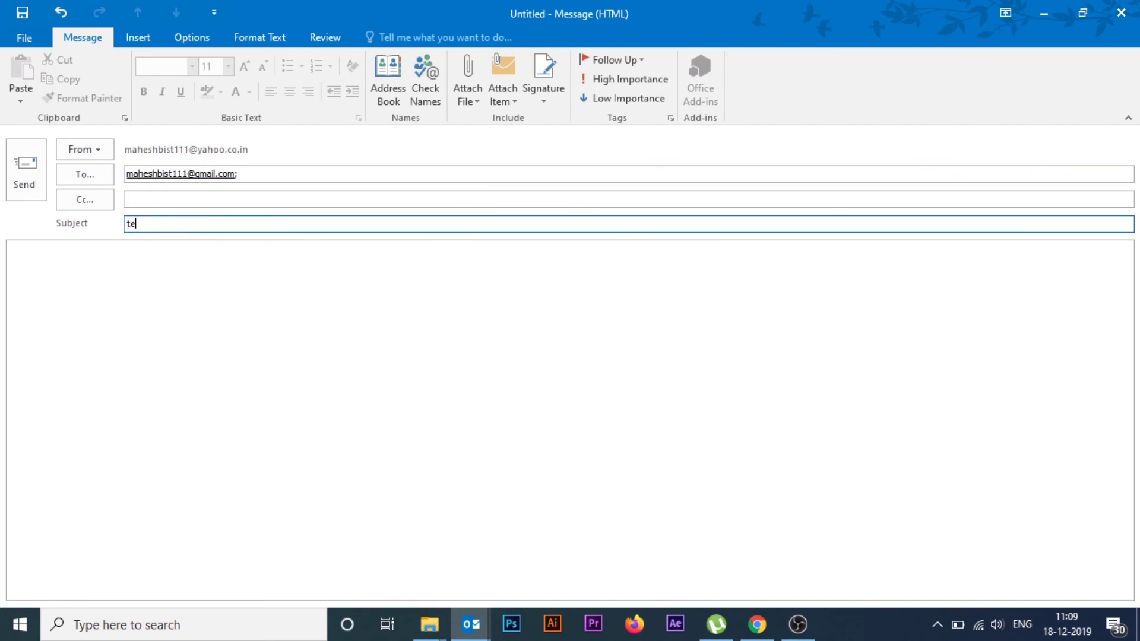
pyautogui.click(84, 261)
pyautogui.write('test')
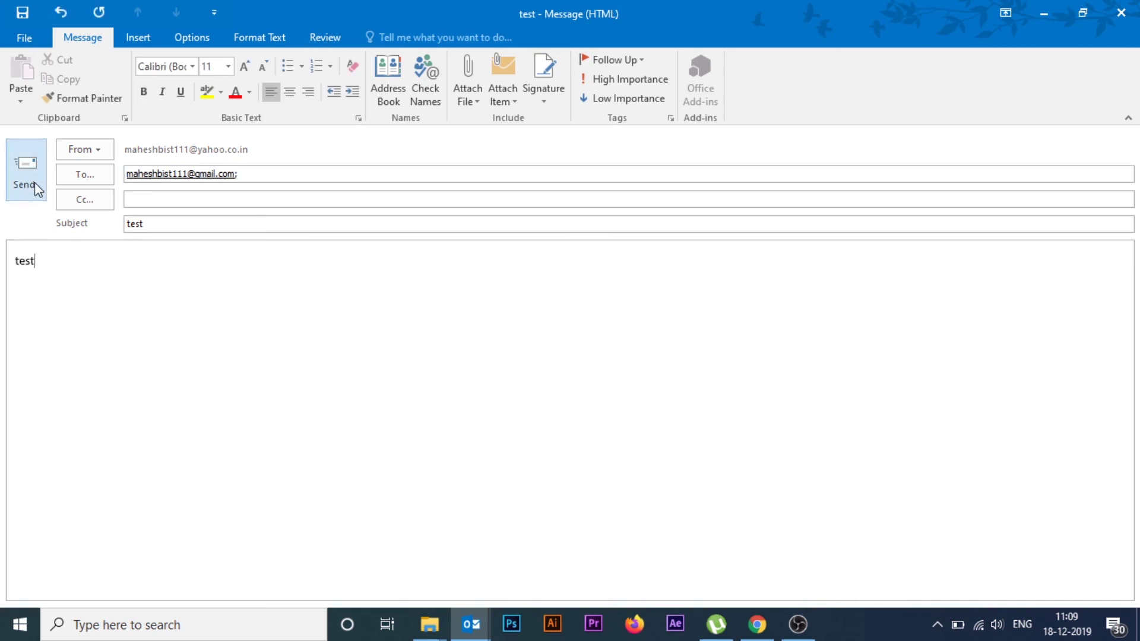
pyautogui.click(38, 188)
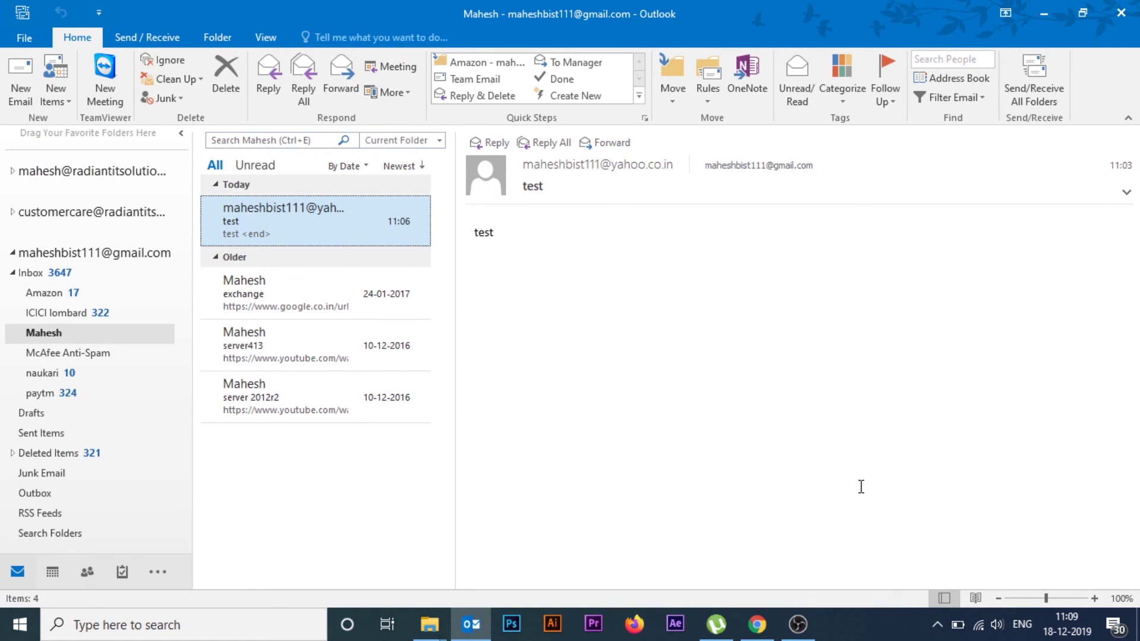
# - Send and receive mail for all folders, and view the newest "test" message in the sender's subfolder
pyautogui.click(1039, 102)
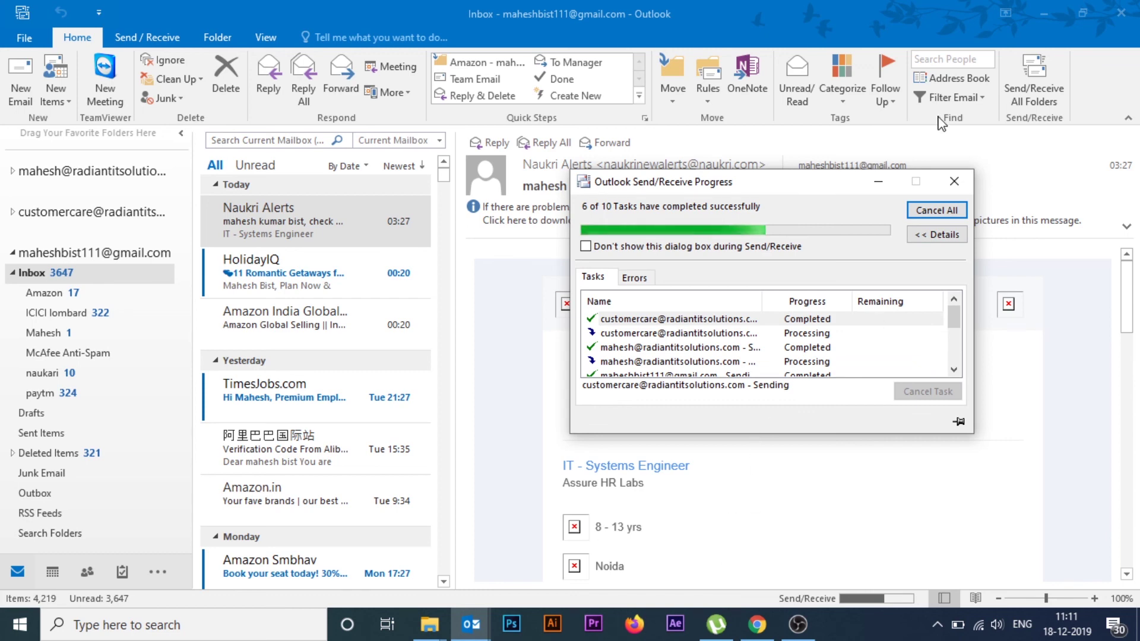
pyautogui.click(951, 177)
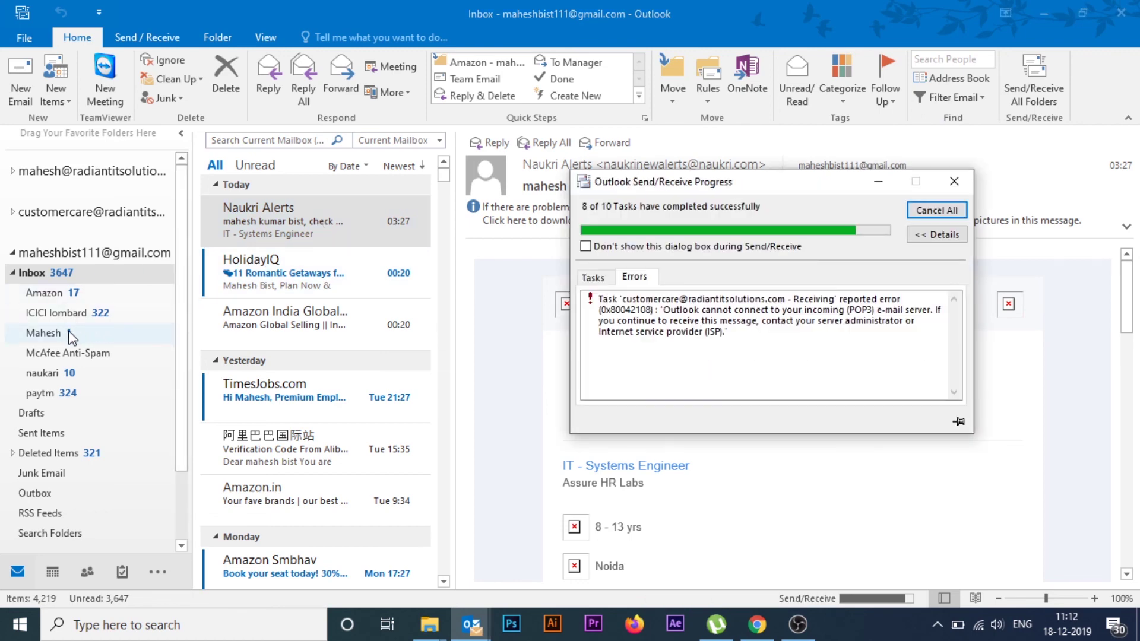
pyautogui.click(46, 332)
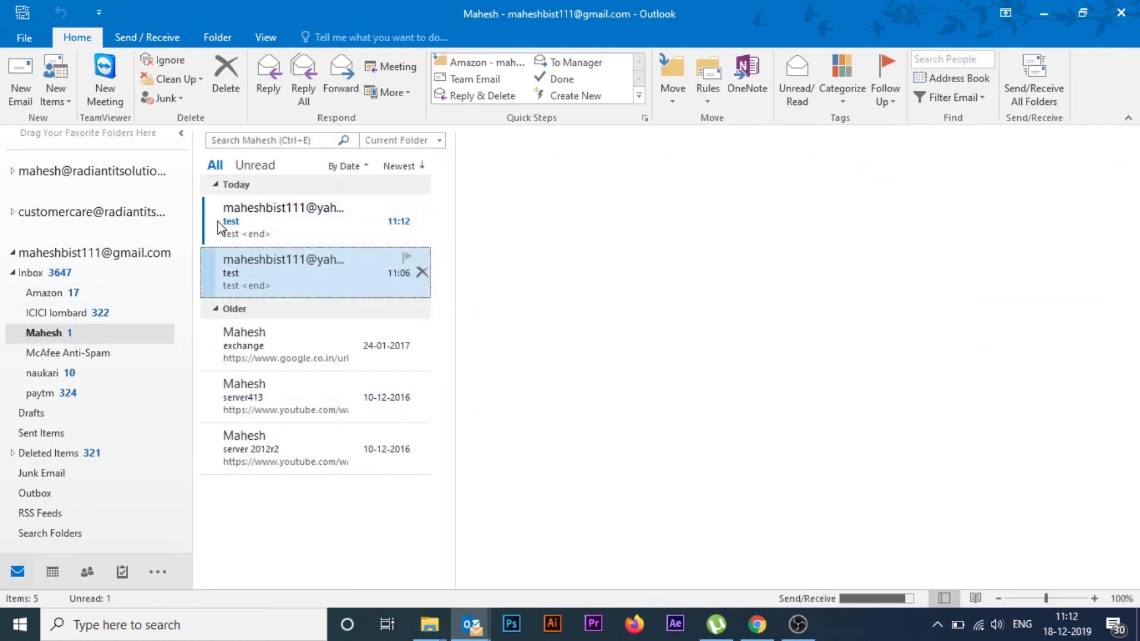
pyautogui.click(222, 226)
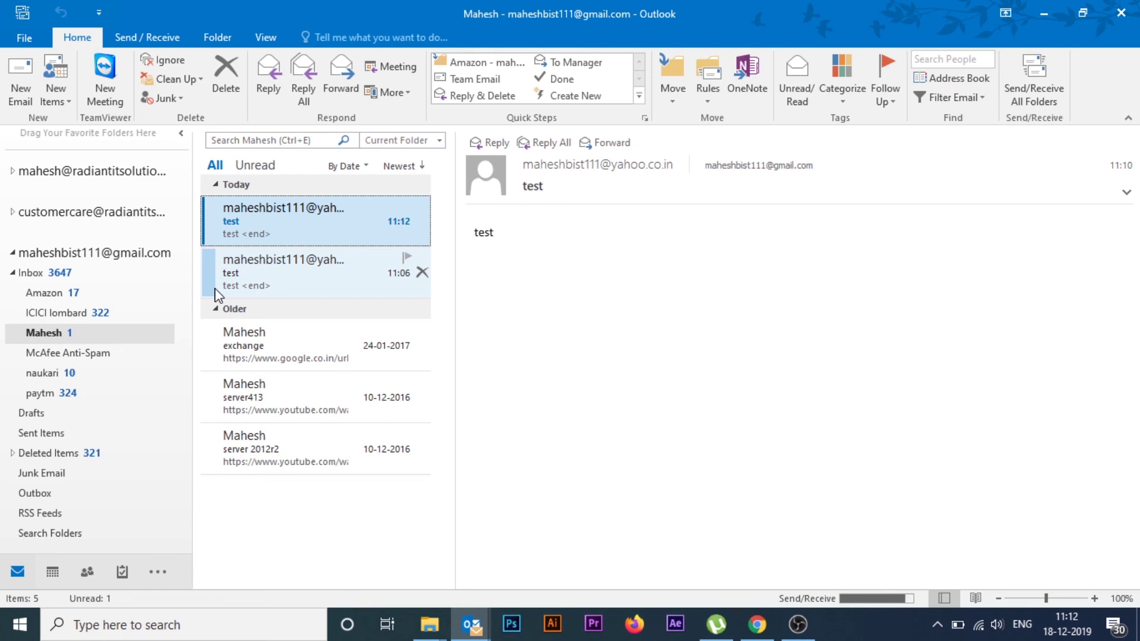
# - Return to the Gmail account's Inbox to check its newest messages, and close the mail application
pyautogui.click(60, 273)
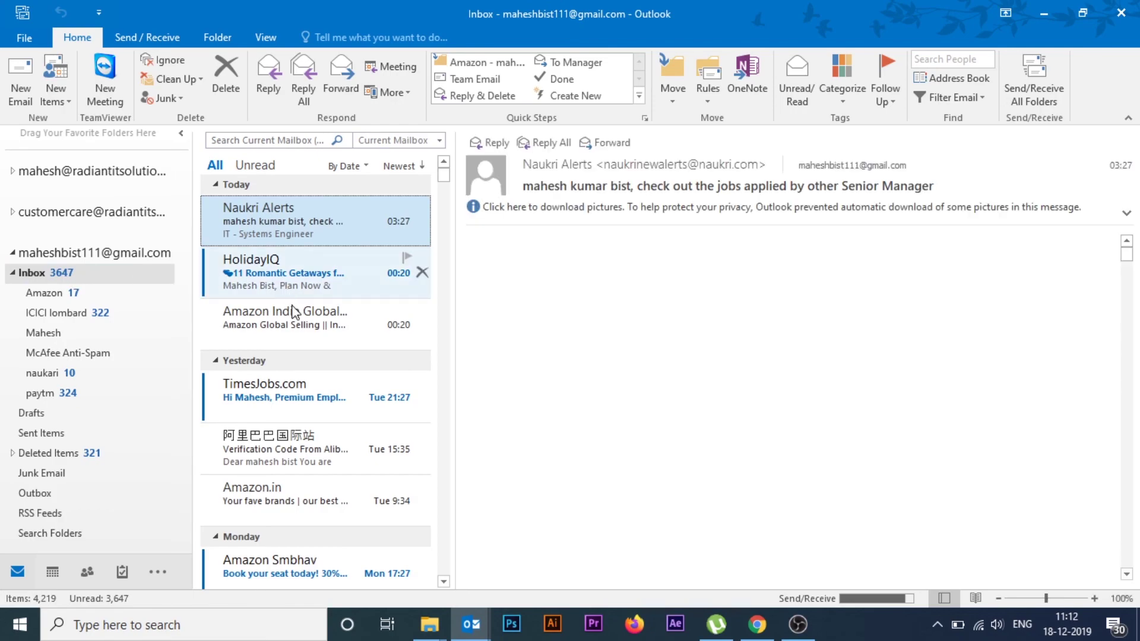
pyautogui.click(1120, 16)
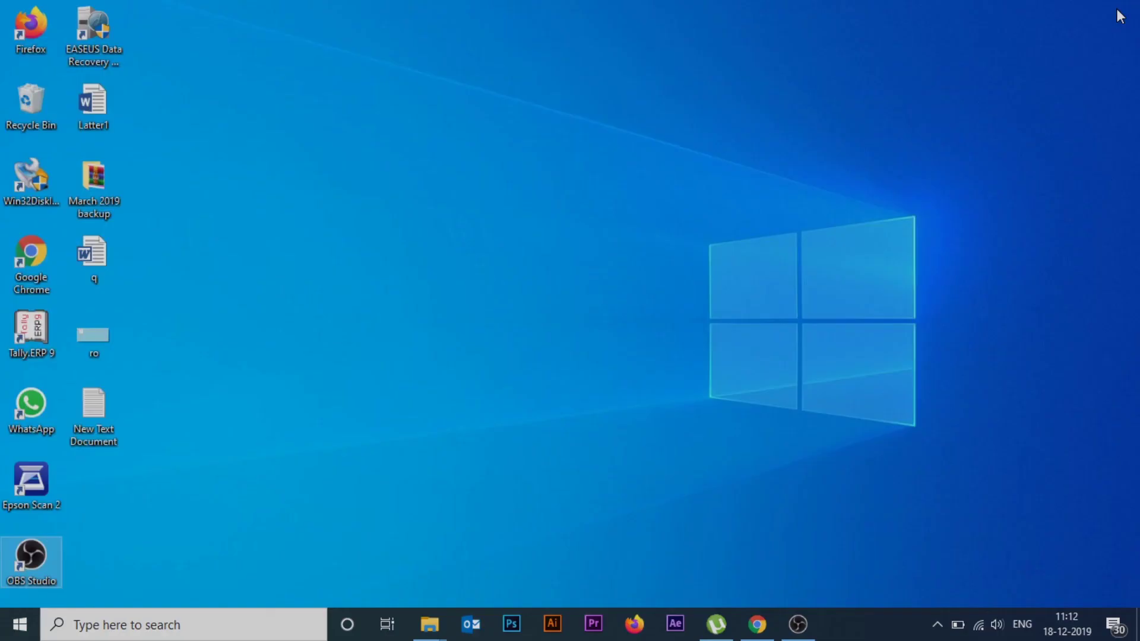